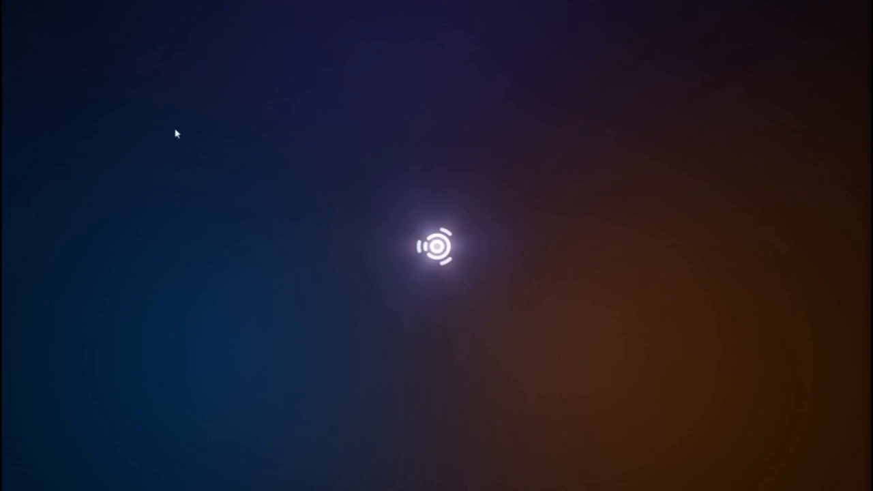
Step: Launch Blender 2.78 from the Graphic Design applications and dismiss the splash screen
click(16, 1)
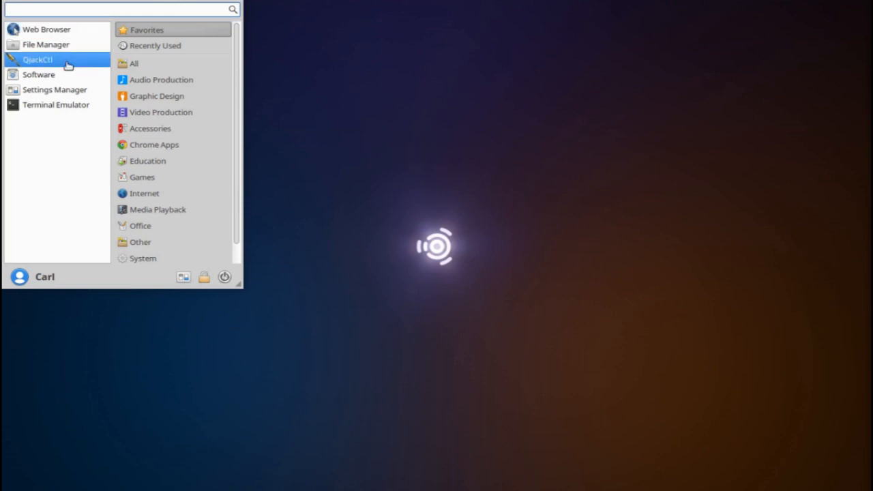
click(135, 97)
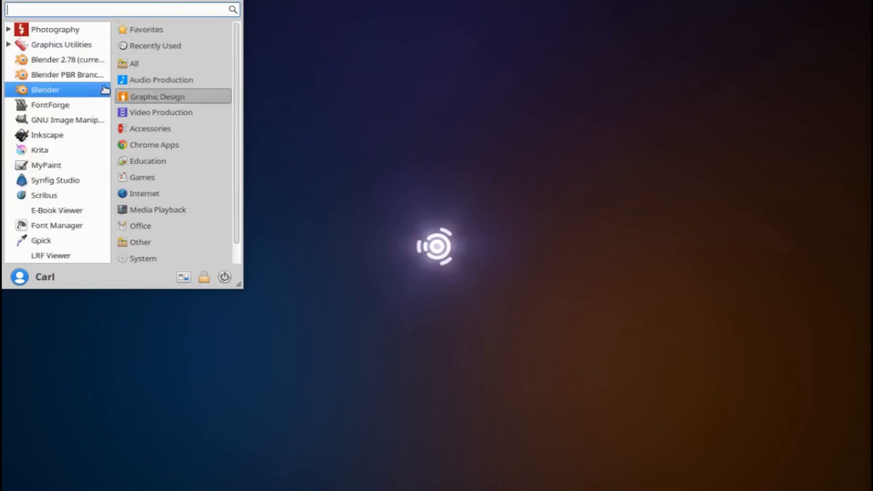
click(75, 62)
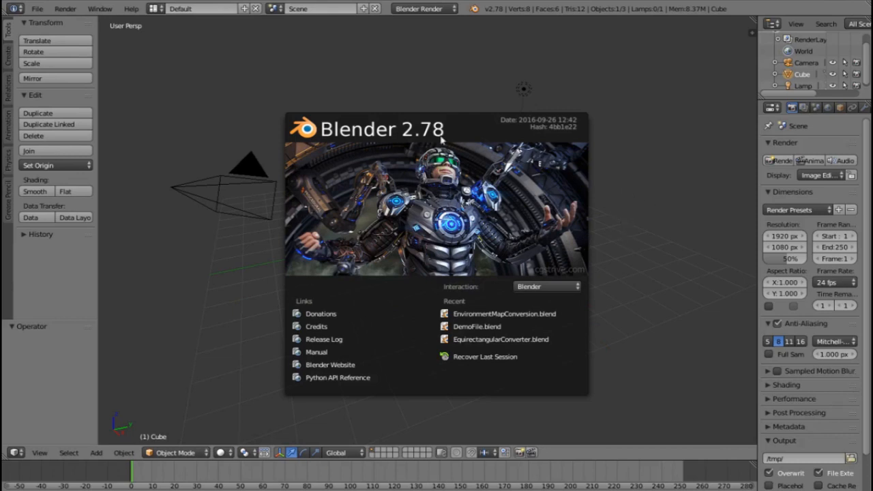
click(644, 210)
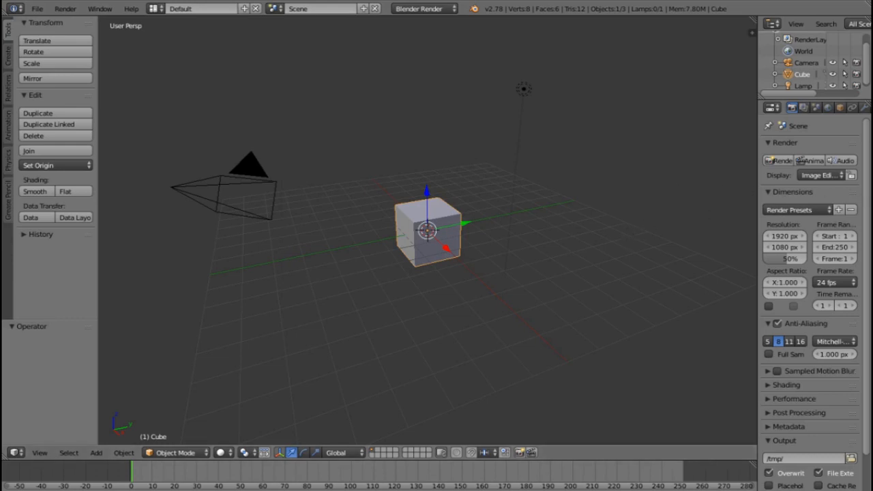
Step: Show the RESIZED.jpg panorama, then switch to the browser and review its Wikimedia Commons source page, including the summary, licensing and file history
drag(872, 170, 415, 40)
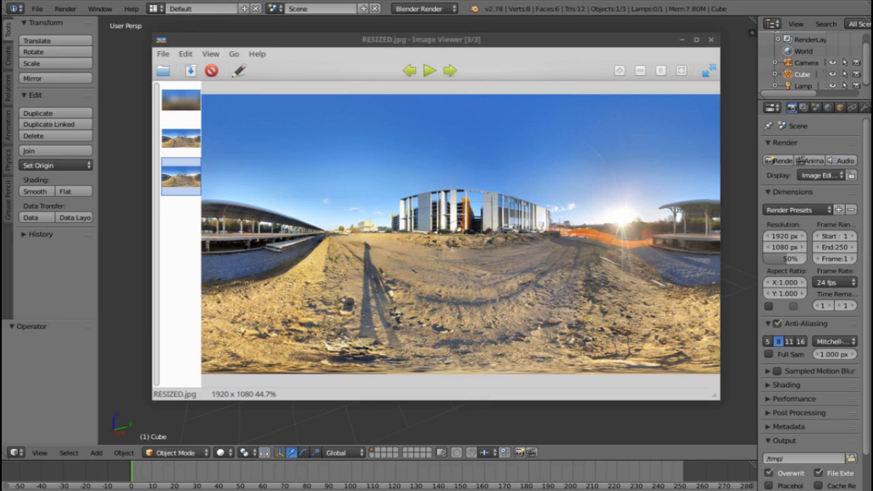
drag(872, 82, 336, 1)
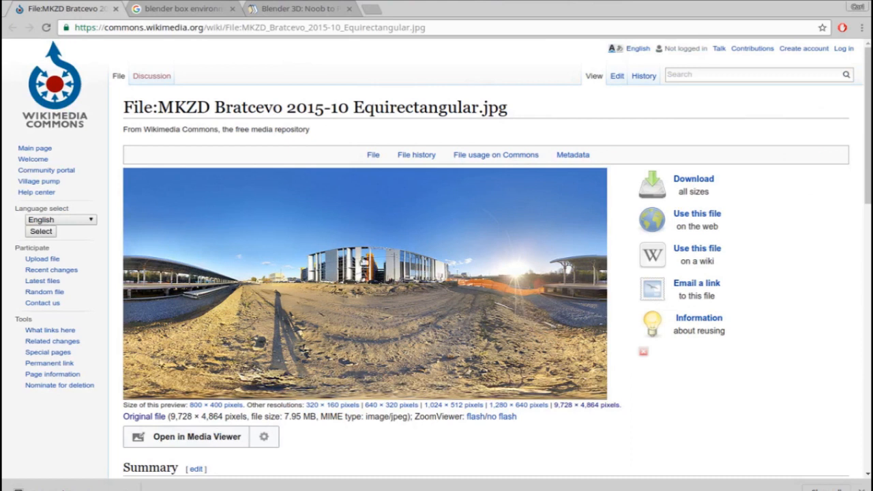
scroll(287, 387, down, 2)
scroll(204, 287, up, 2)
scroll(351, 310, down, 10)
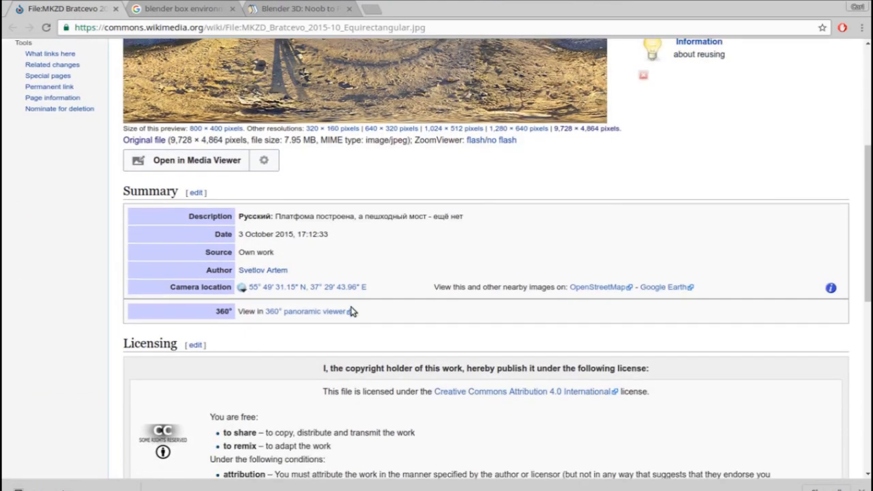
scroll(350, 311, down, 9)
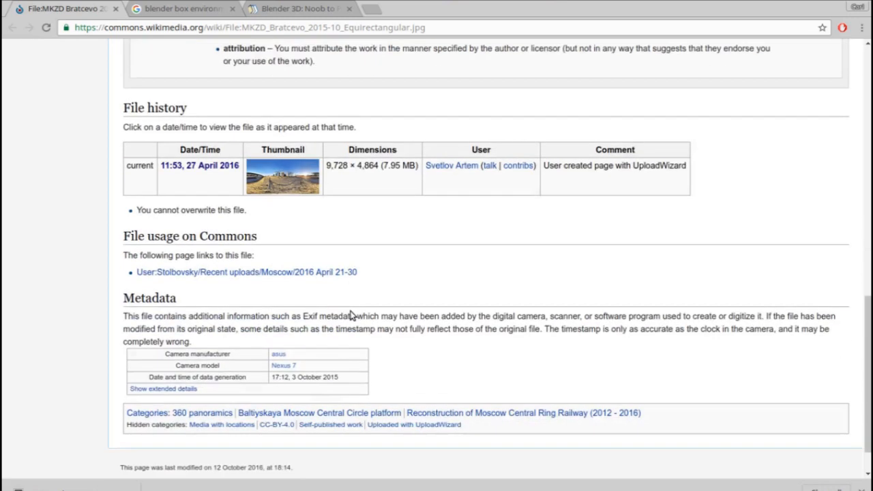
scroll(349, 311, up, 11)
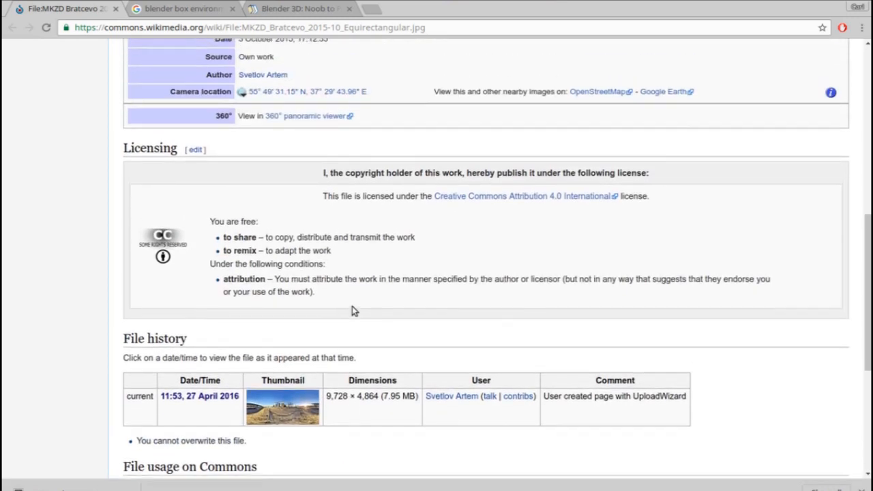
scroll(354, 311, up, 1)
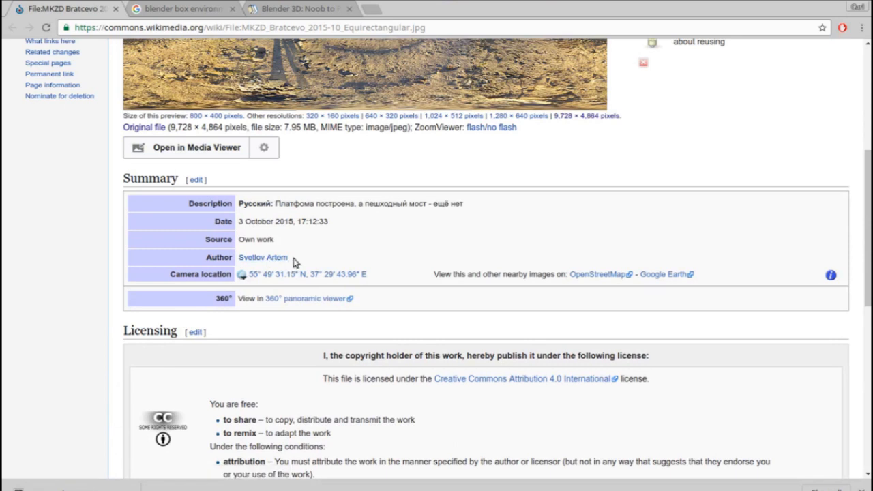
scroll(369, 163, up, 5)
scroll(369, 163, up, 2)
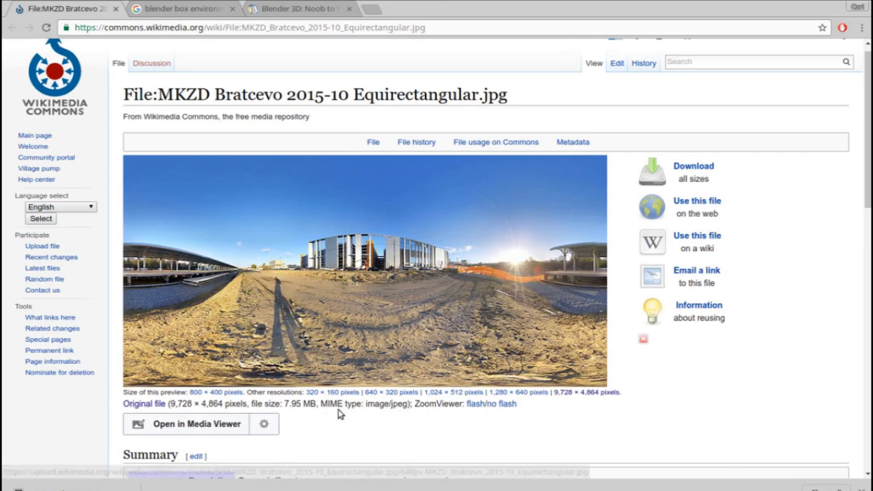
scroll(389, 429, down, 3)
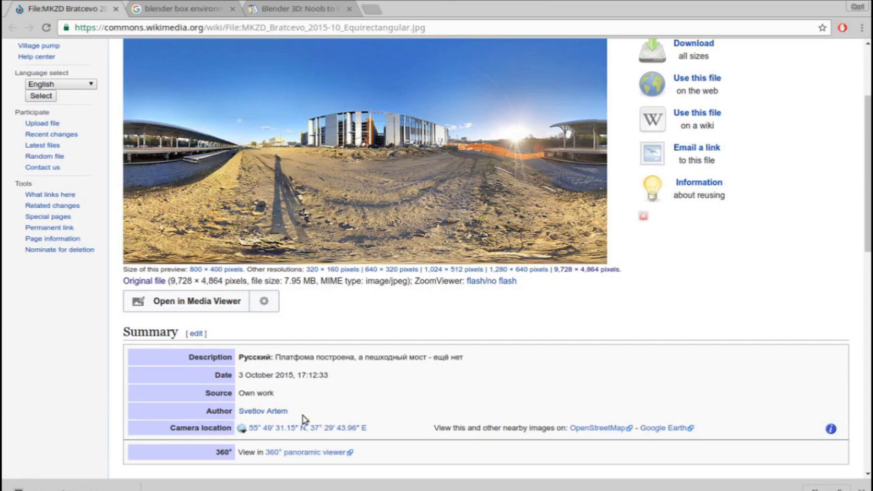
scroll(448, 294, up, 3)
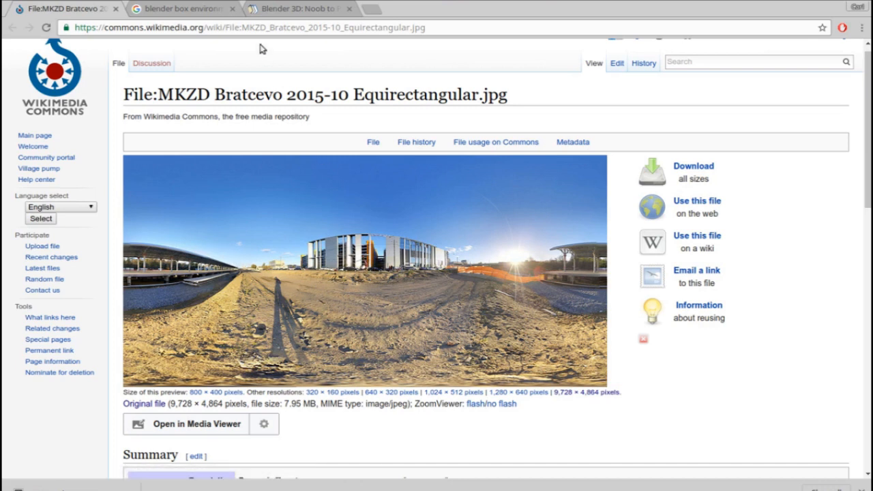
Step: Examine the Wikibooks Build a skybox page for the environment map rendering instructions and the 3x2 cube face layout
click(289, 11)
scroll(464, 180, up, 3)
scroll(471, 191, up, 3)
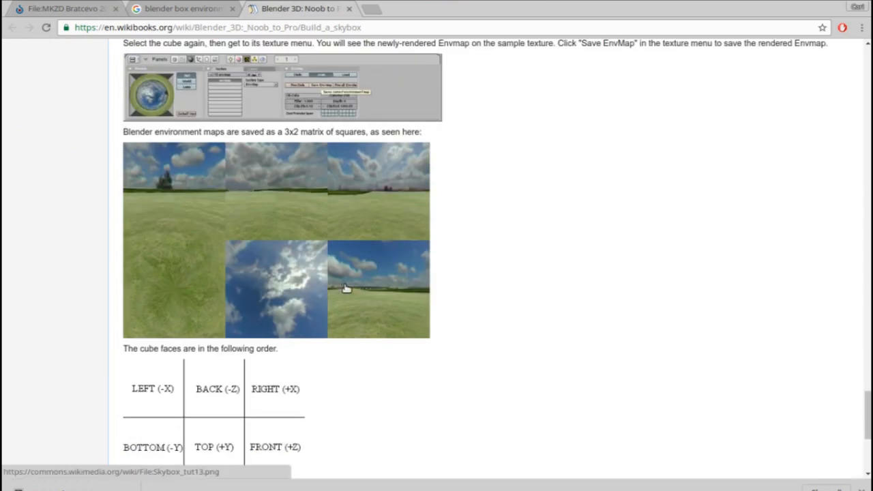
scroll(347, 288, up, 1)
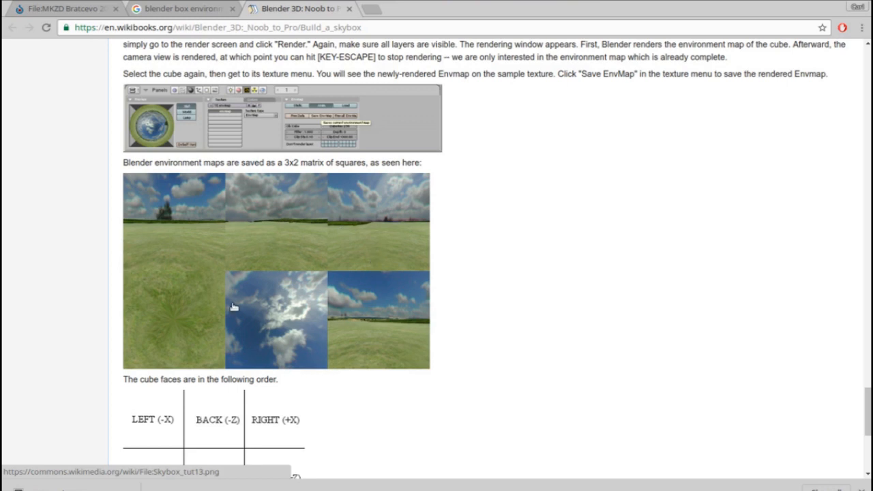
scroll(400, 232, up, 1)
scroll(382, 266, up, 1)
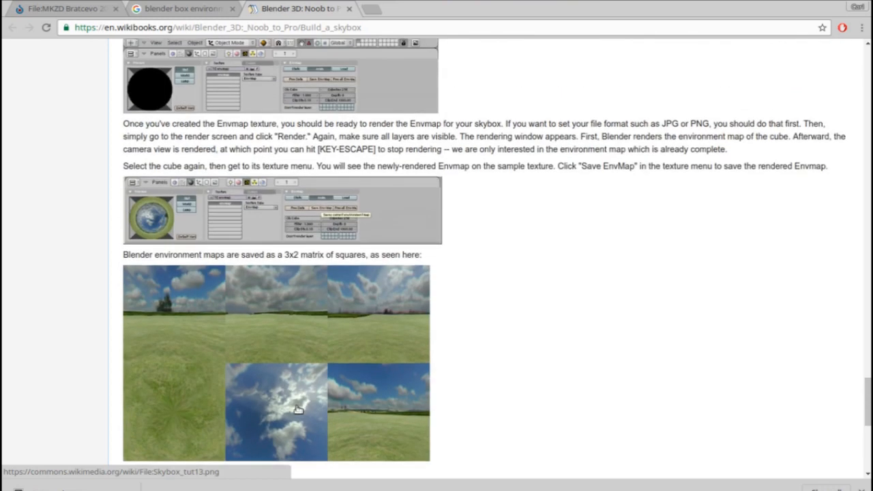
scroll(293, 321, down, 1)
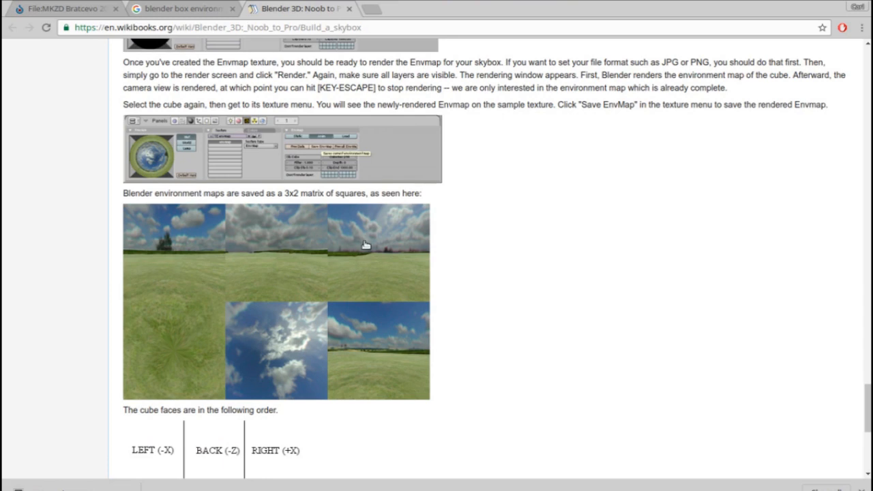
scroll(325, 193, up, 2)
scroll(438, 140, up, 3)
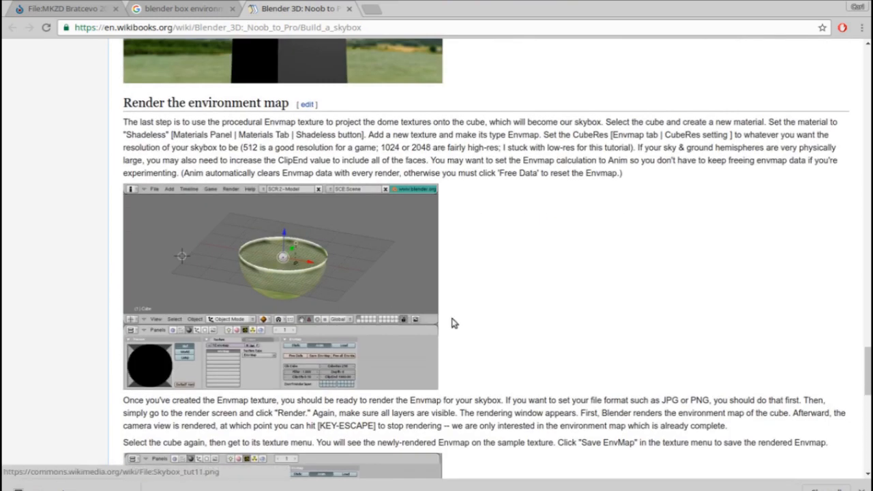
scroll(529, 253, down, 5)
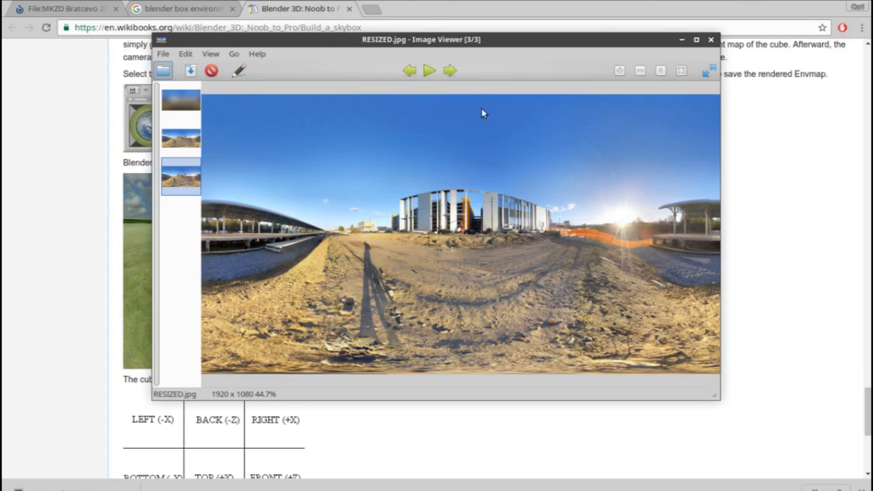
Step: Switch to Image Viewer and compare the converted box map BoxMapConverted.png with its blurred version Diffused.png
drag(872, 273, 355, 59)
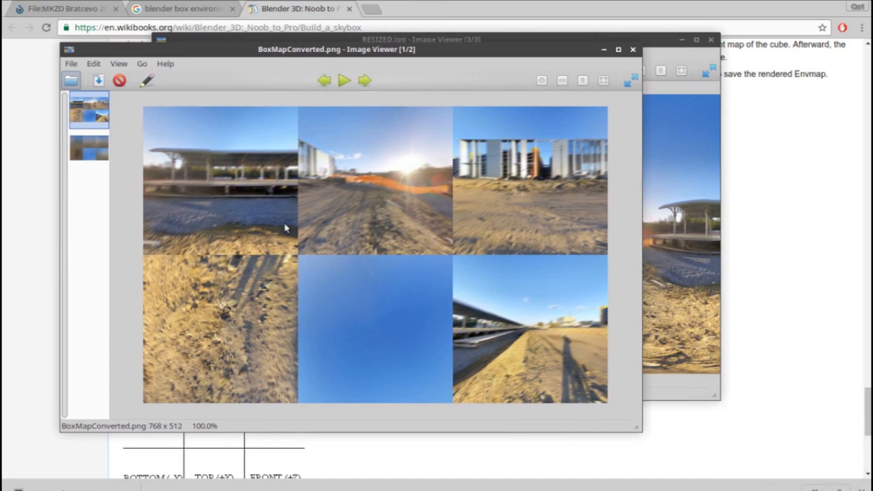
click(94, 155)
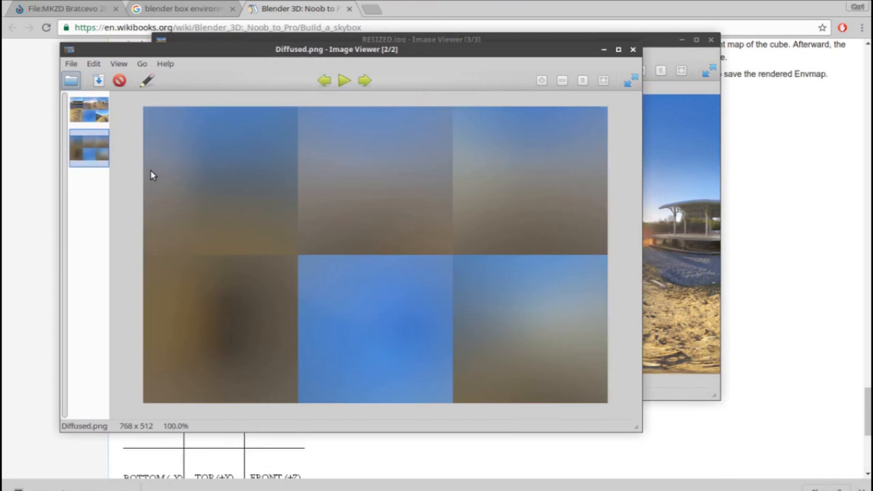
click(90, 112)
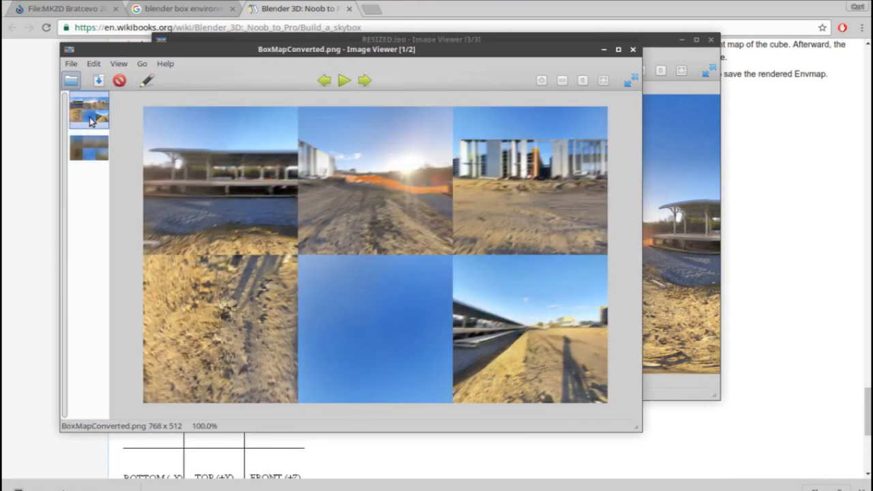
click(88, 144)
click(93, 116)
click(95, 148)
click(98, 118)
click(95, 139)
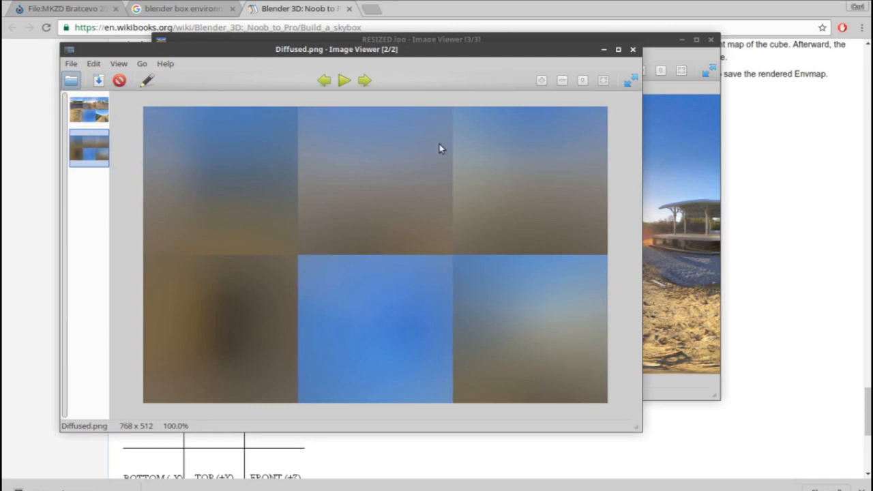
click(100, 117)
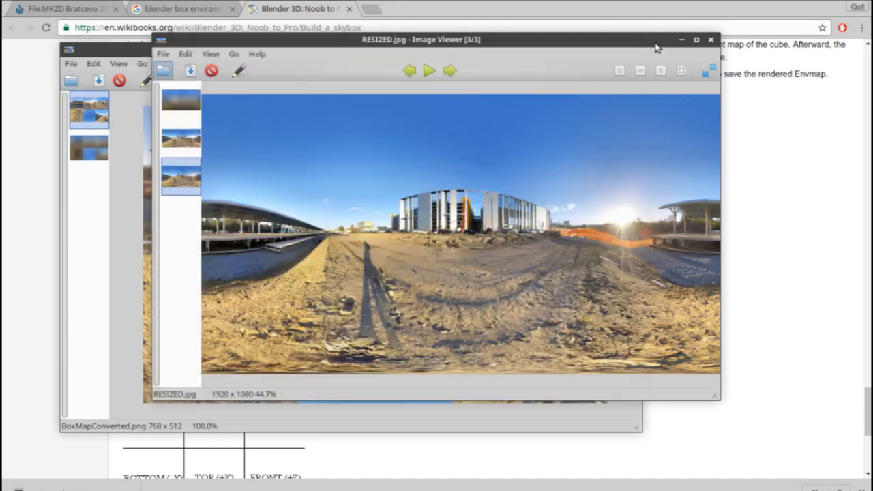
Step: Compare the RESIZED.jpg panorama with the box map and Diffused.png, then clear the image viewers away and return to Blender
click(645, 78)
click(145, 53)
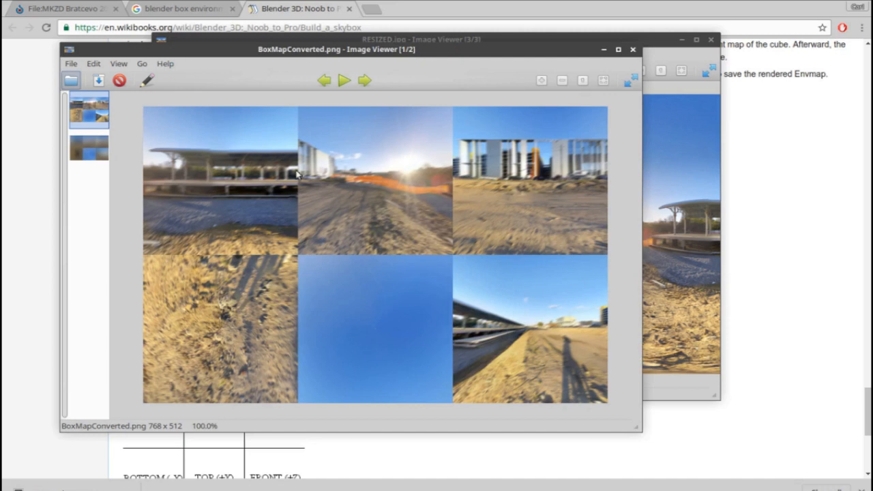
drag(393, 51, 406, 77)
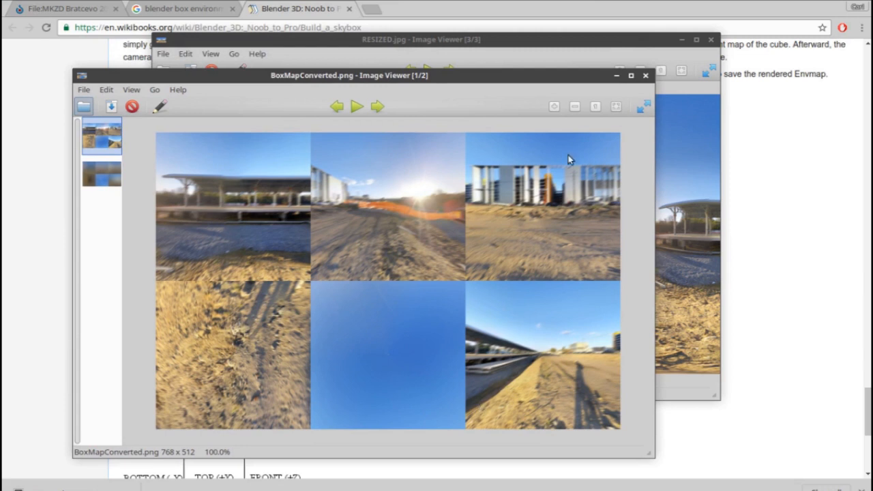
click(99, 174)
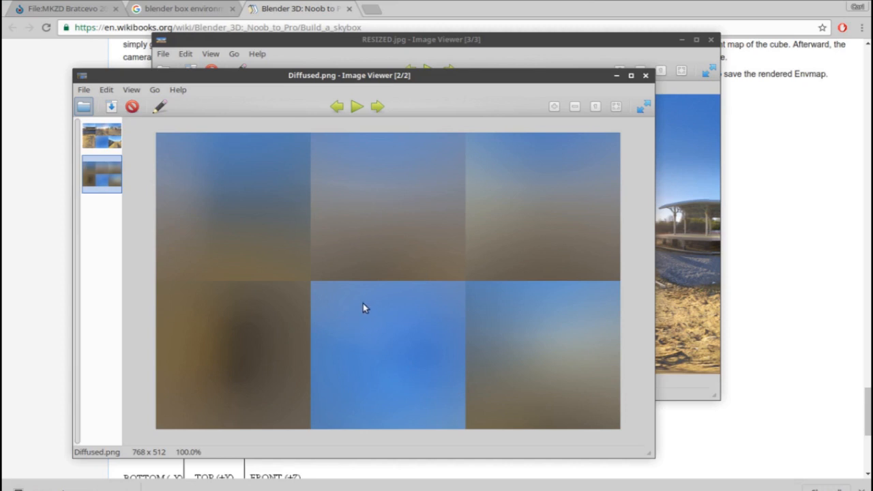
click(645, 75)
click(681, 39)
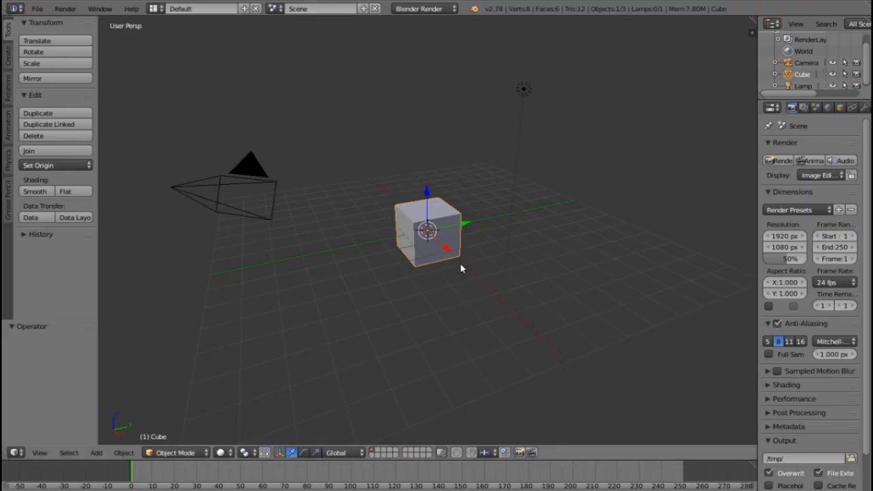
Step: Set the 3D viewport's material mode to GLSL and widen the properties editor
key(n)
scroll(709, 327, down, 8)
click(709, 333)
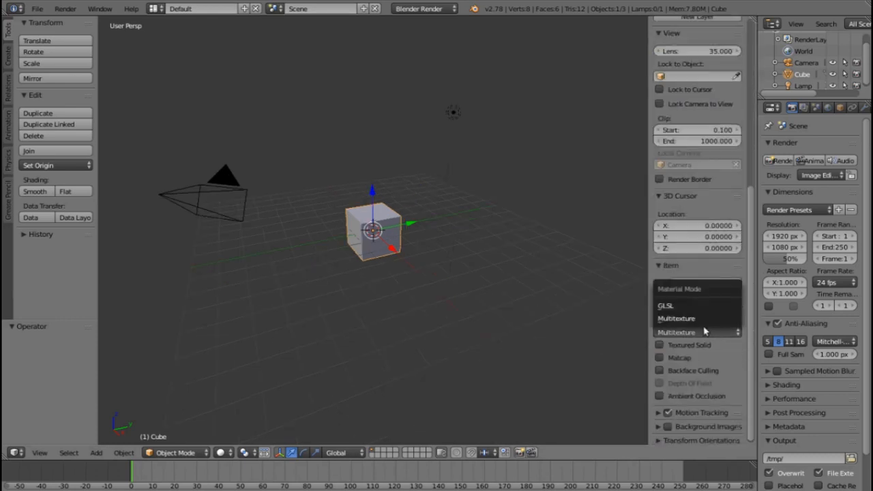
click(684, 306)
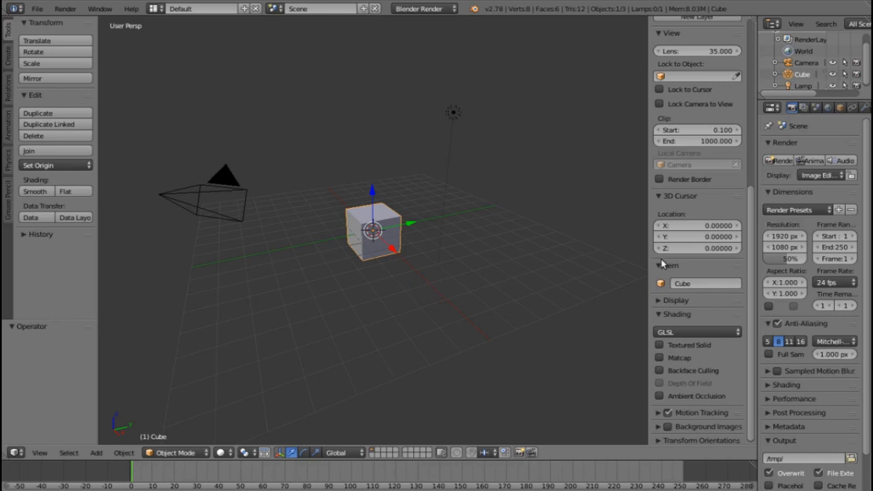
drag(750, 233, 708, 233)
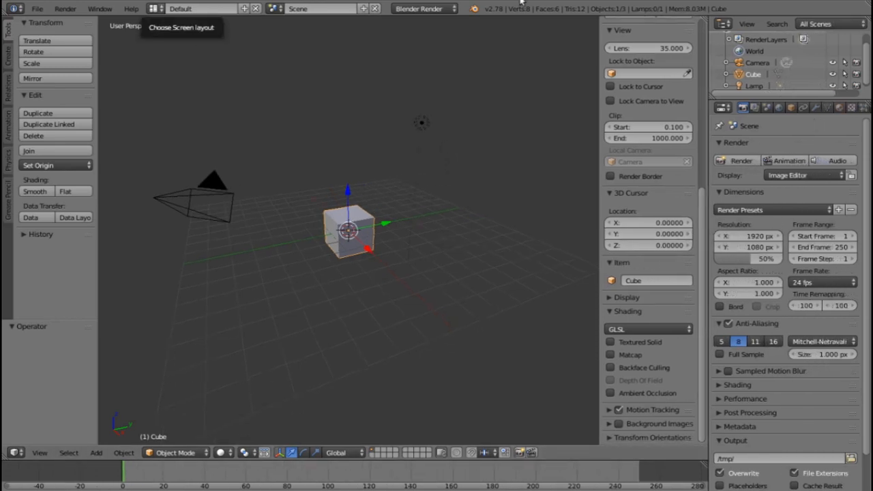
Step: Bring the panorama viewer back over Blender and compare the full-size OriginalMap.jpg with RESIZED.jpg
key(alt+Tab)
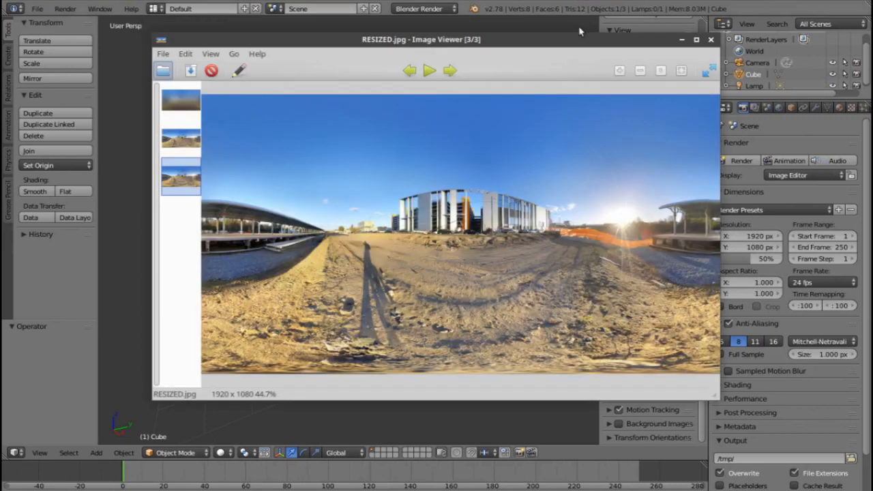
drag(461, 35, 388, 43)
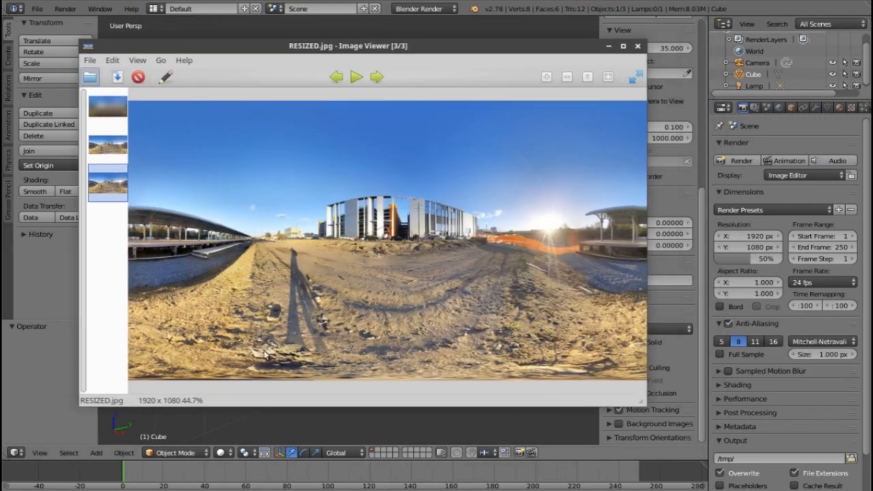
click(120, 151)
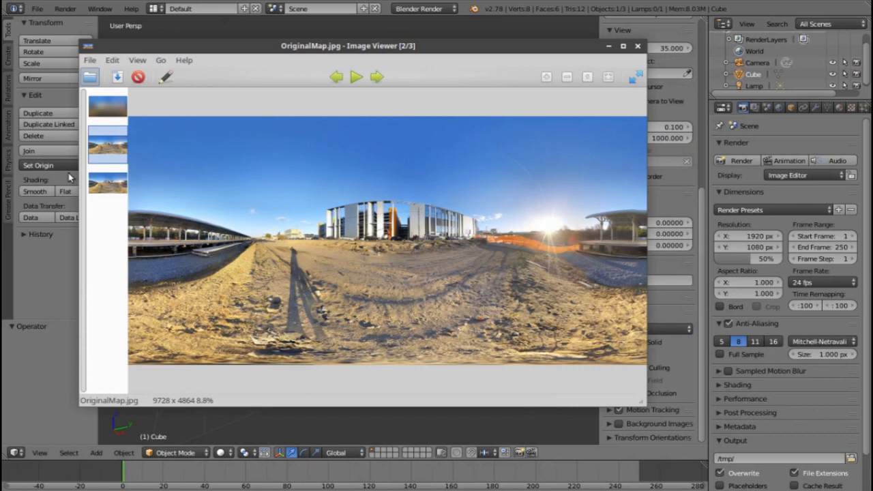
click(102, 182)
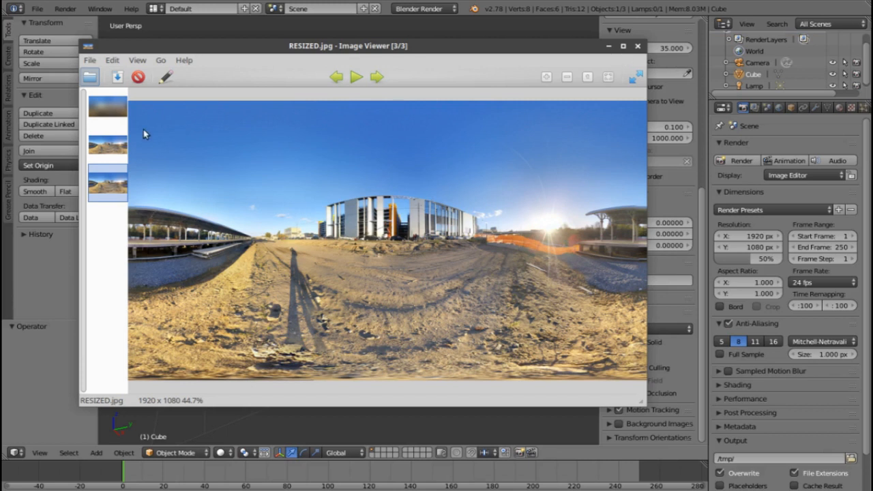
Step: View OriginalMap.jpg and RESIZED.jpg once more, then clear the image viewer away from Blender
click(110, 155)
click(115, 179)
click(609, 48)
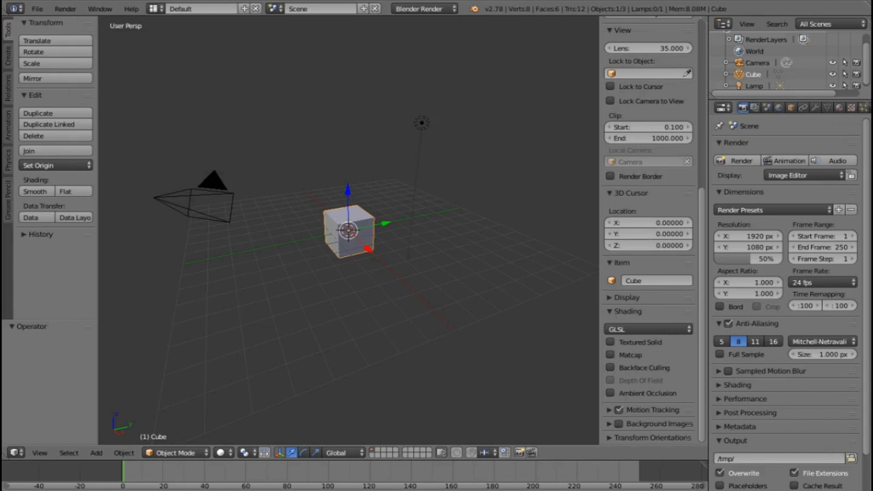
Step: Launch GIMP from the desktop's applications and reposition its empty image window
key(super)
click(120, 97)
click(67, 122)
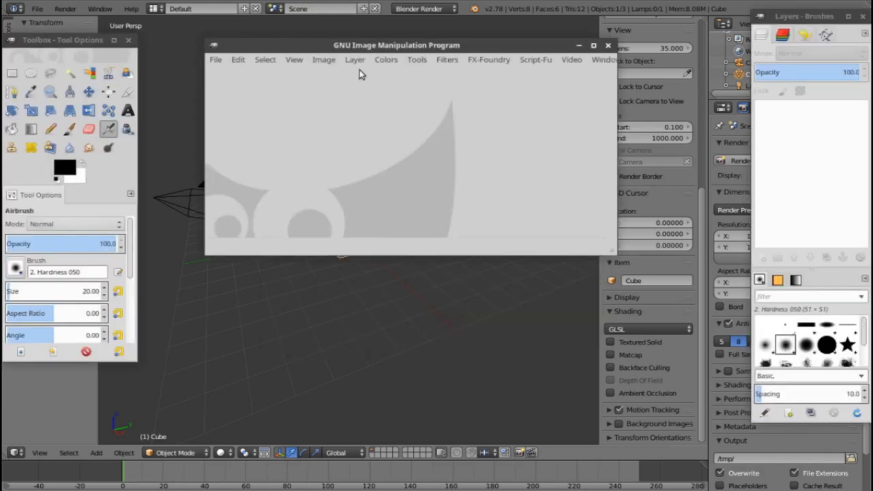
drag(373, 45, 325, 75)
Step: Open RESIZED.jpg from the recently used files in GIMP and shift its window clear of the toolbox
click(168, 89)
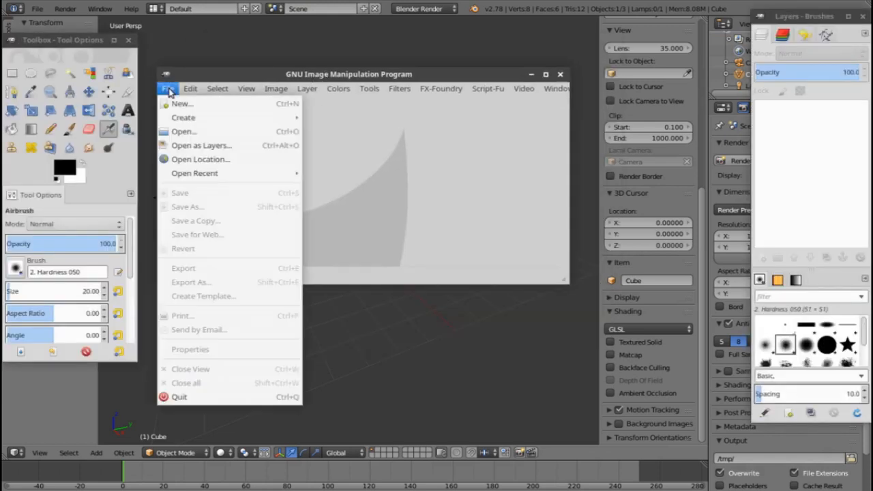
click(188, 131)
click(335, 175)
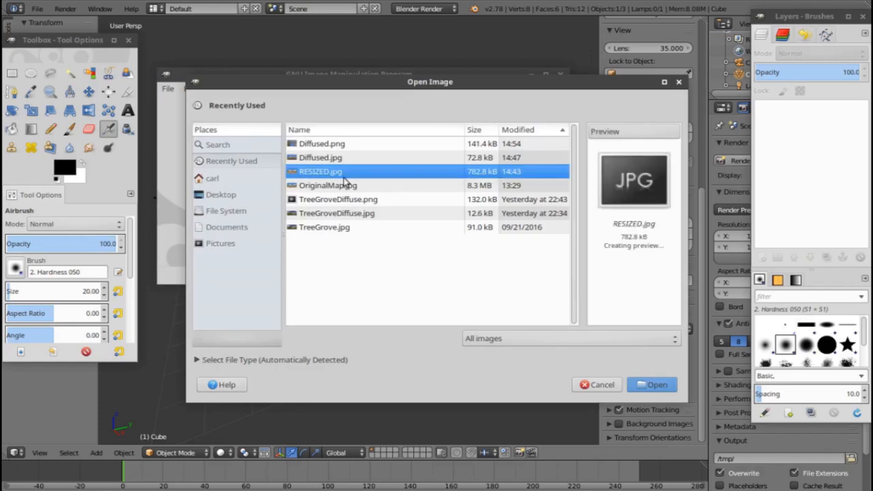
click(650, 385)
mouse_move(500, 32)
mouse_down()
mouse_move(475, 30)
mouse_move(507, 31)
mouse_up()
drag(194, 30, 208, 30)
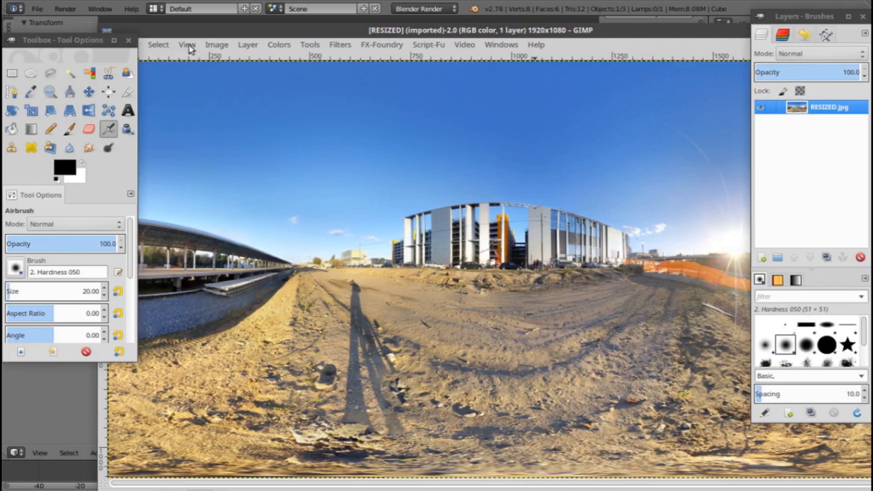
Step: Scale the panorama image down to a width of 5 px with its proportions linked
click(192, 45)
mouse_move(223, 87)
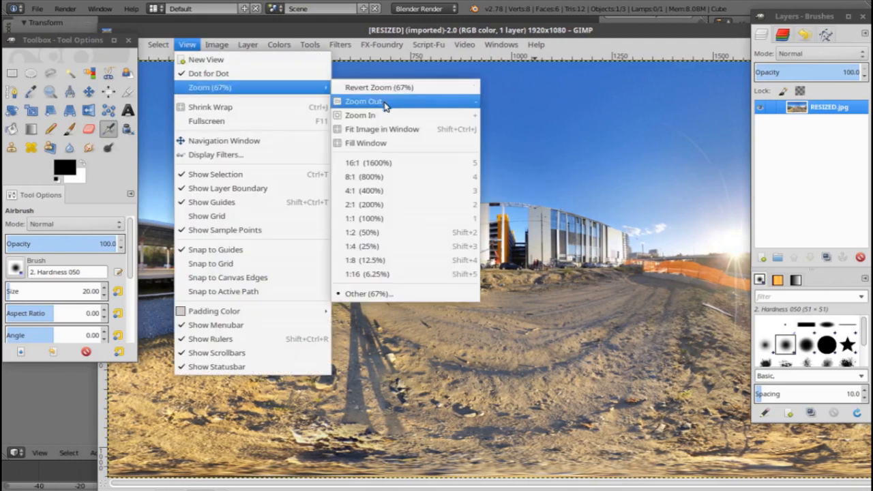
click(399, 232)
drag(526, 30, 475, 23)
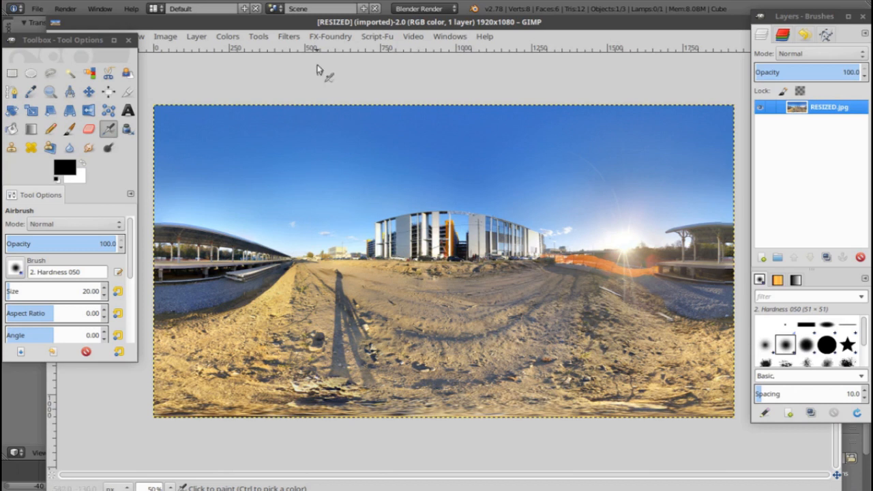
drag(306, 23, 384, 31)
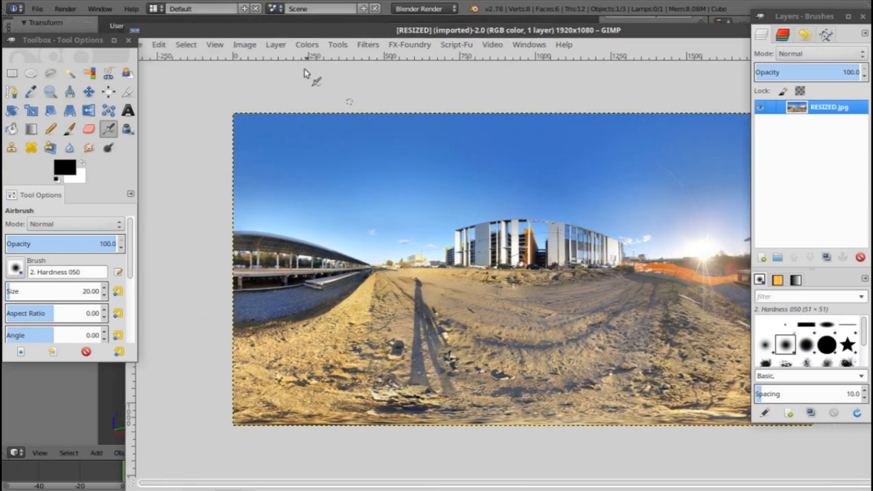
click(253, 46)
click(288, 161)
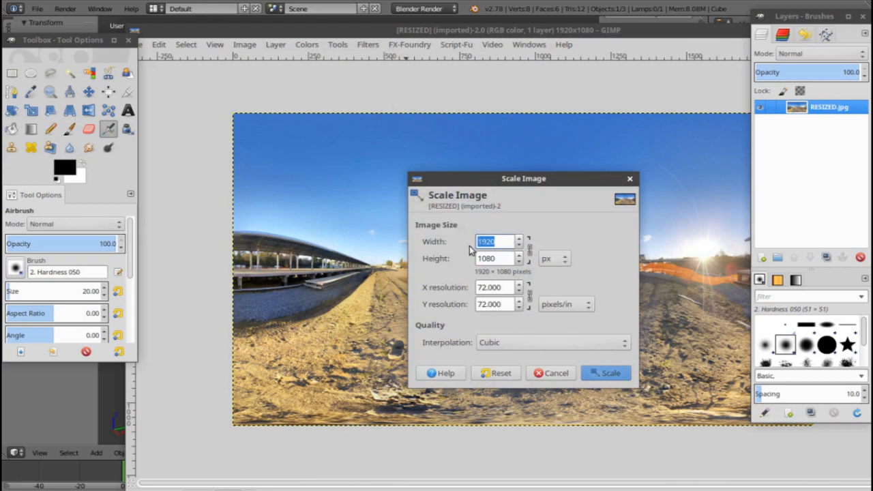
text(5)
click(610, 372)
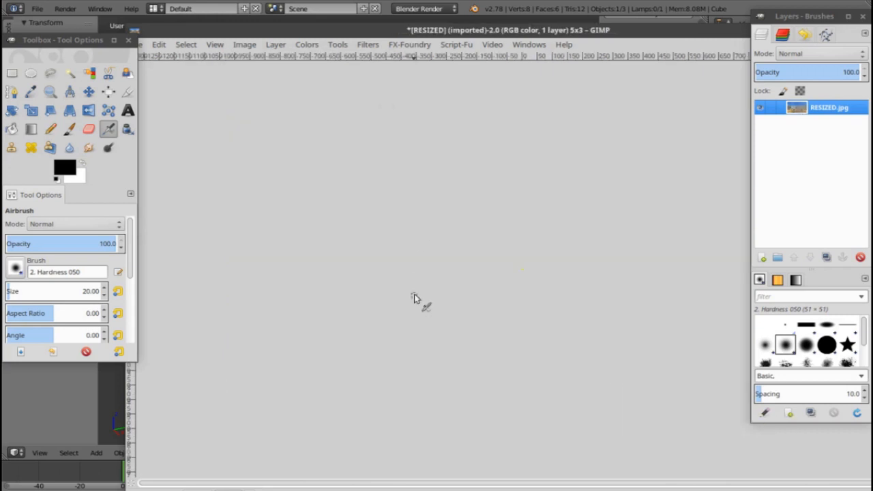
Step: Scale the tiny image back up to 1920 × 1080 px with width and height unlinked
click(242, 46)
click(306, 164)
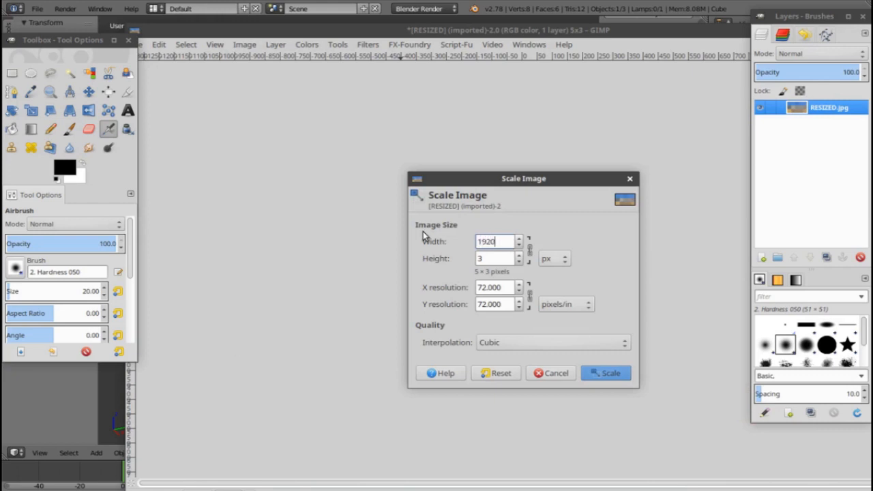
key(Tab)
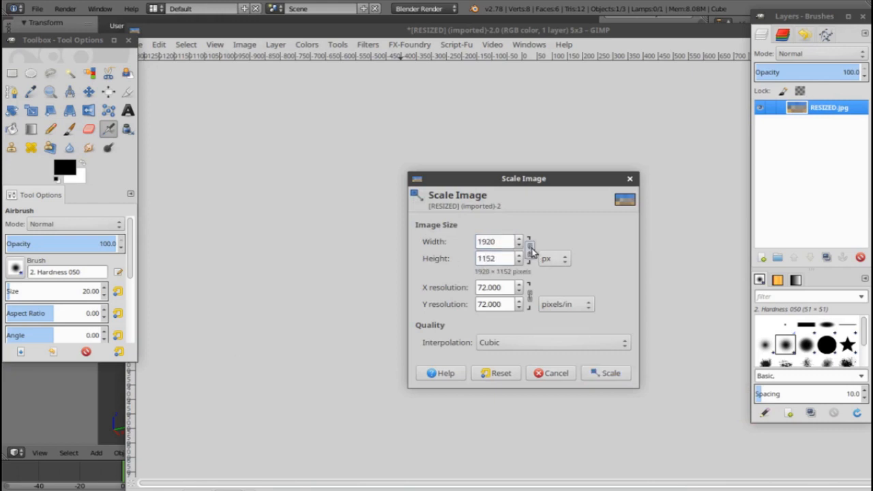
text(1080)
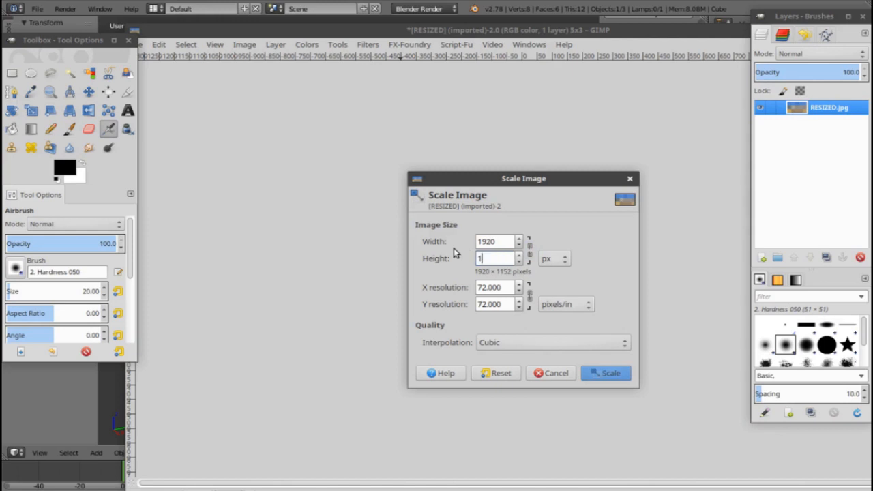
click(624, 376)
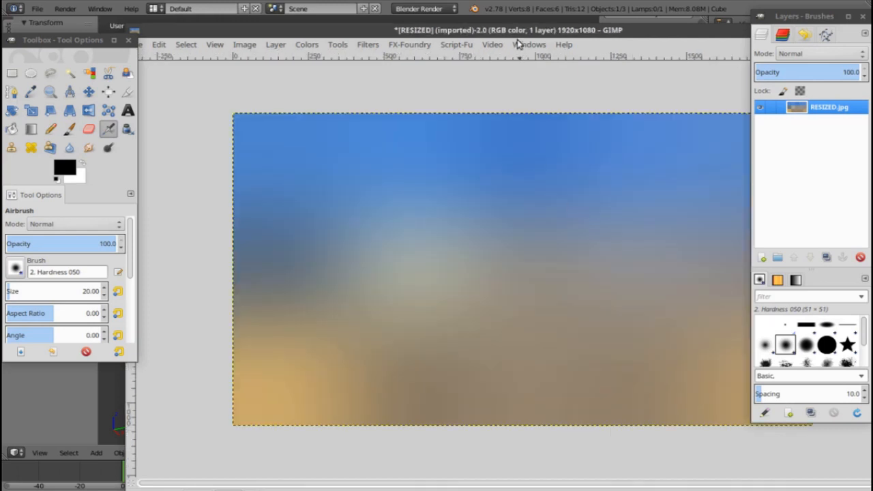
double_click(507, 34)
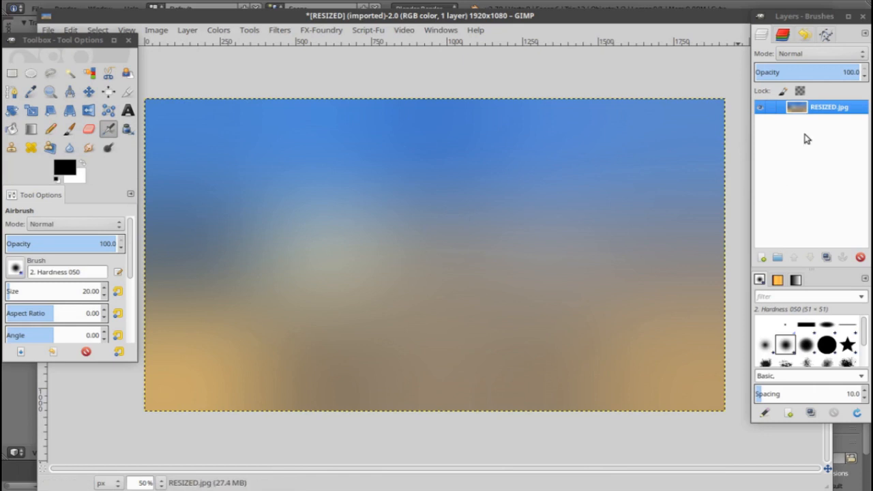
Step: Duplicate the RESIZED.jpg layer and add an alpha channel to the copy
right_click(800, 112)
click(776, 177)
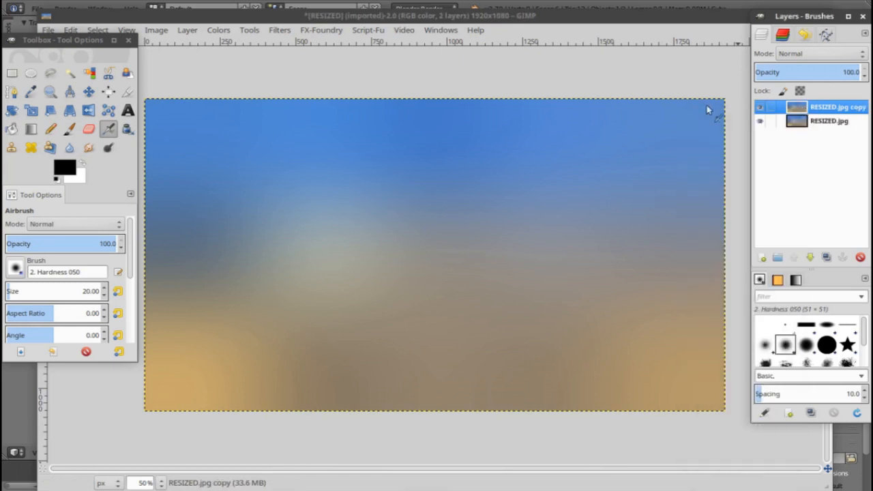
click(196, 32)
mouse_move(238, 176)
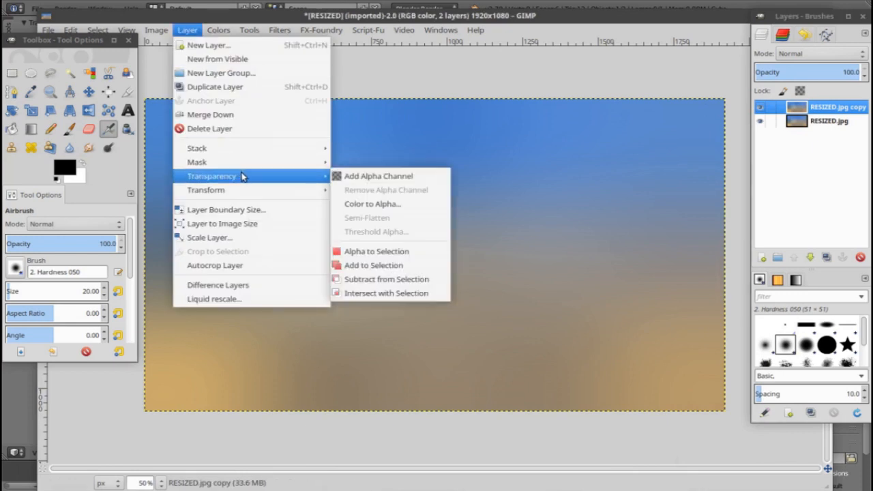
click(386, 177)
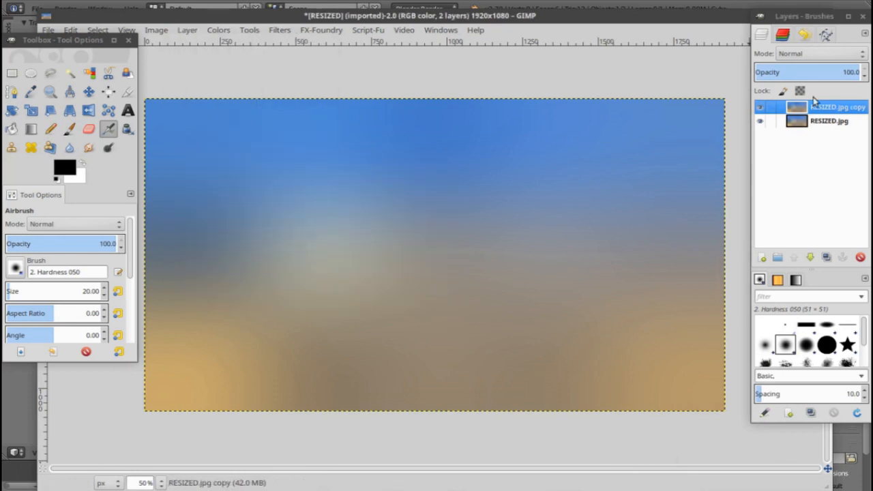
Step: Flip the duplicated layer horizontally
click(187, 30)
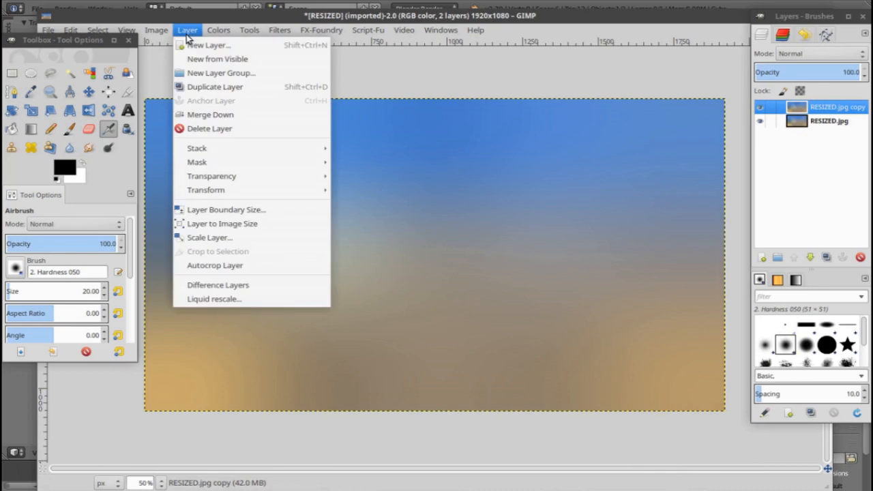
mouse_move(259, 189)
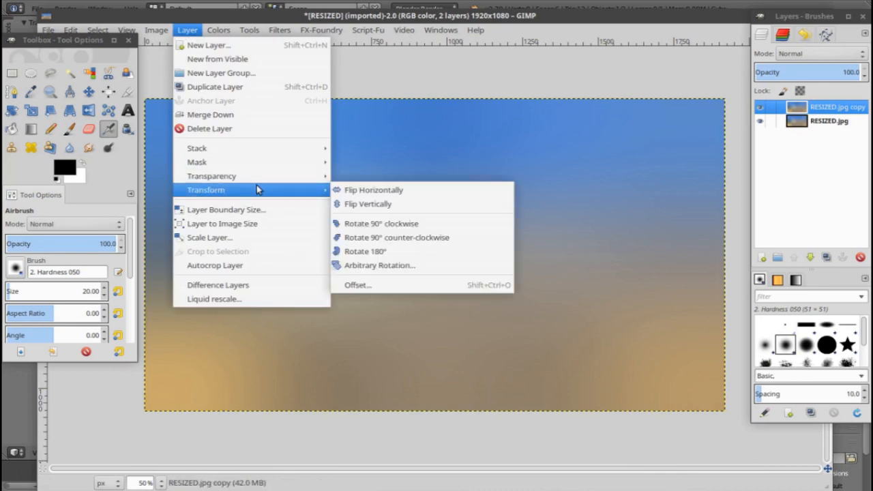
click(373, 190)
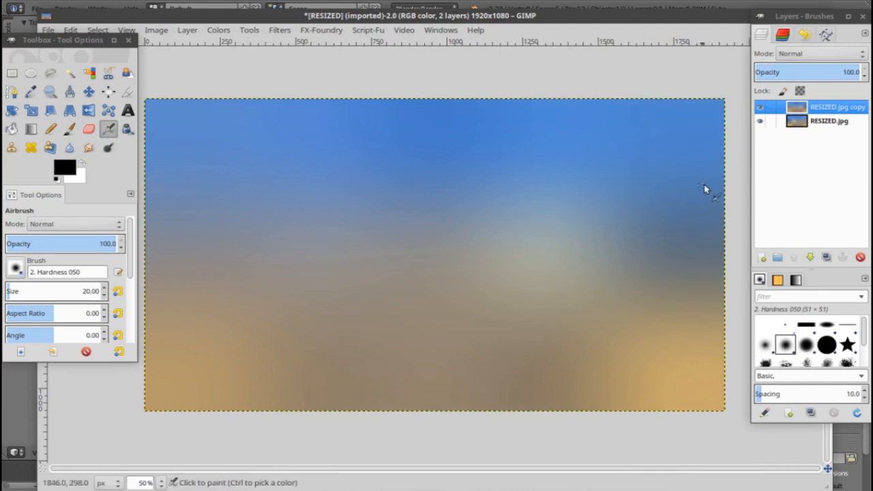
Step: Start erasing the flipped copy with a soft Eraser, using the Hardness 025 brush at size 681.85
click(90, 130)
drag(11, 292, 70, 292)
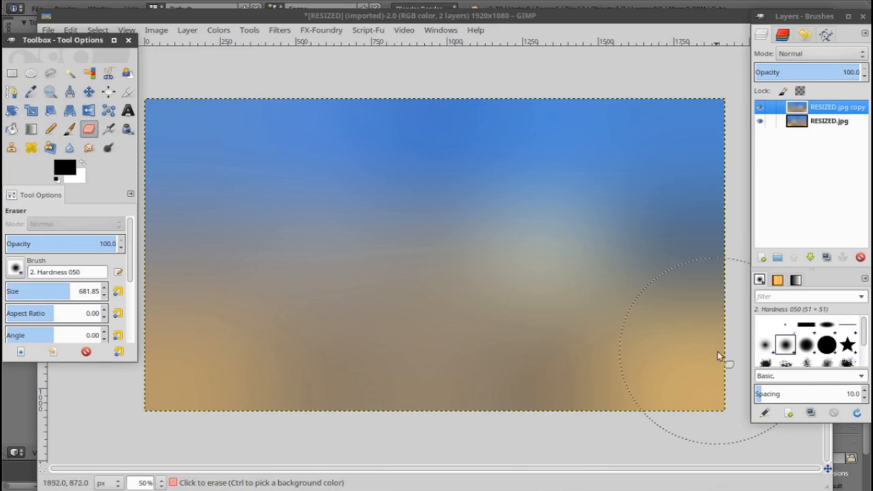
click(765, 345)
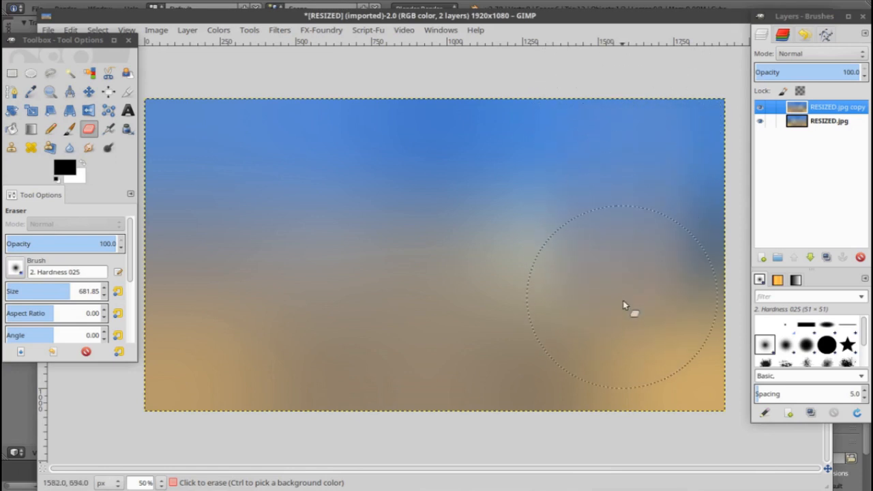
click(625, 432)
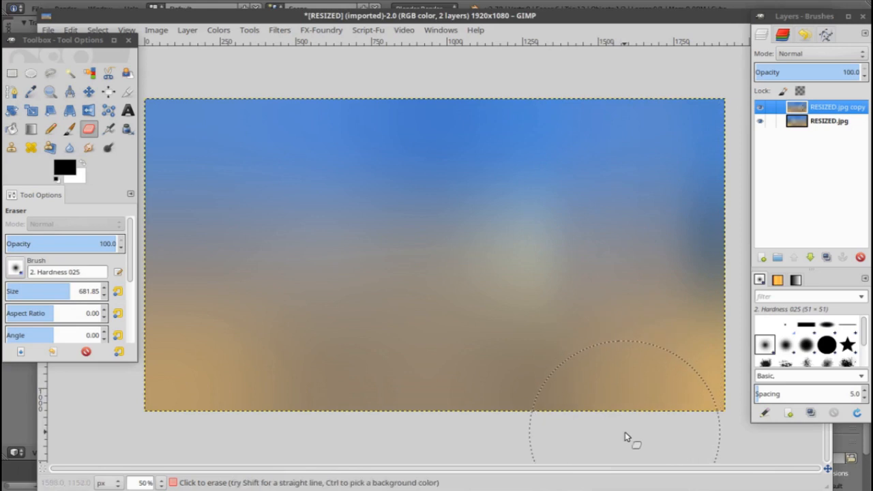
Step: Hide the base layer, erase all of the flipped copy except a soft strip along its right edge, and show the base layer again
click(760, 121)
mouse_move(555, 159)
mouse_down()
mouse_move(551, 296)
mouse_move(531, 410)
mouse_move(511, 195)
mouse_move(518, 129)
mouse_move(535, 138)
mouse_move(462, 123)
mouse_move(187, 124)
mouse_move(357, 137)
mouse_move(307, 201)
mouse_move(145, 250)
mouse_move(228, 376)
mouse_move(254, 302)
mouse_move(339, 249)
mouse_move(420, 315)
mouse_move(429, 365)
mouse_move(489, 201)
mouse_move(546, 125)
mouse_up()
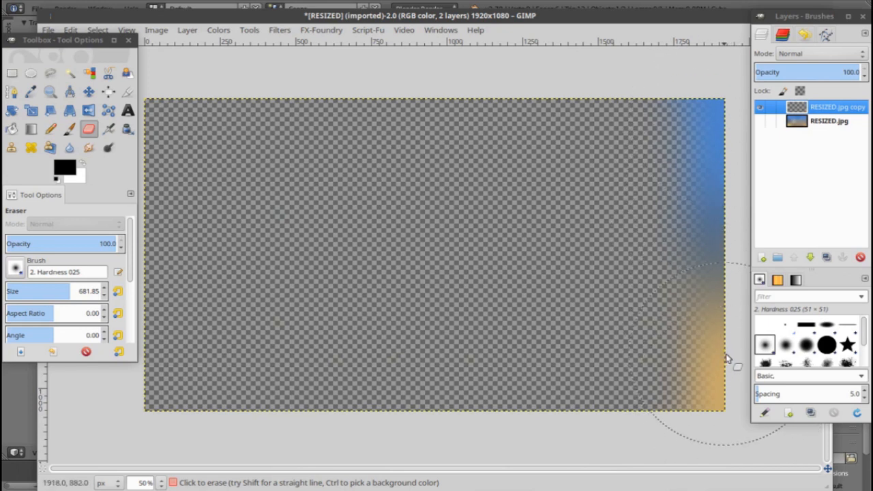
click(761, 120)
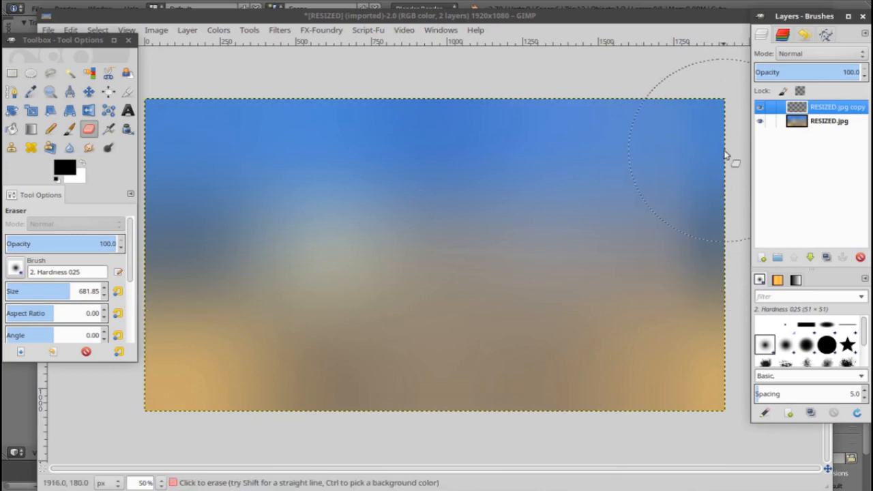
drag(201, 14, 287, 11)
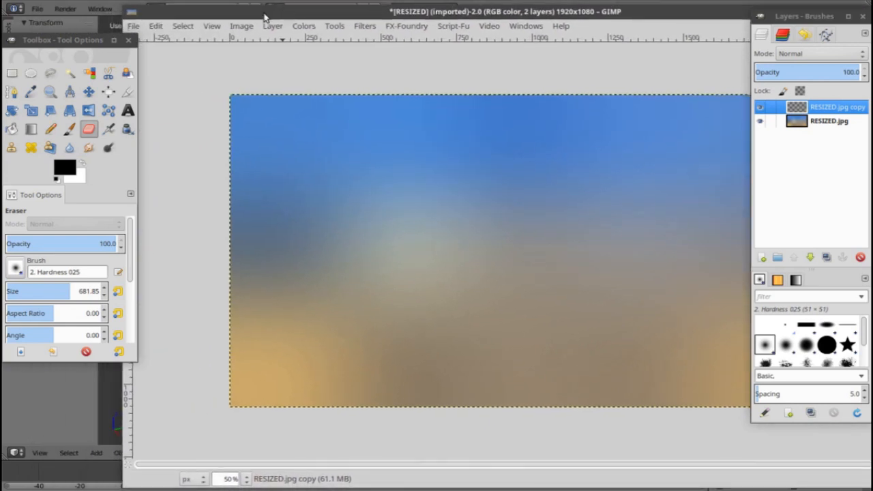
click(133, 25)
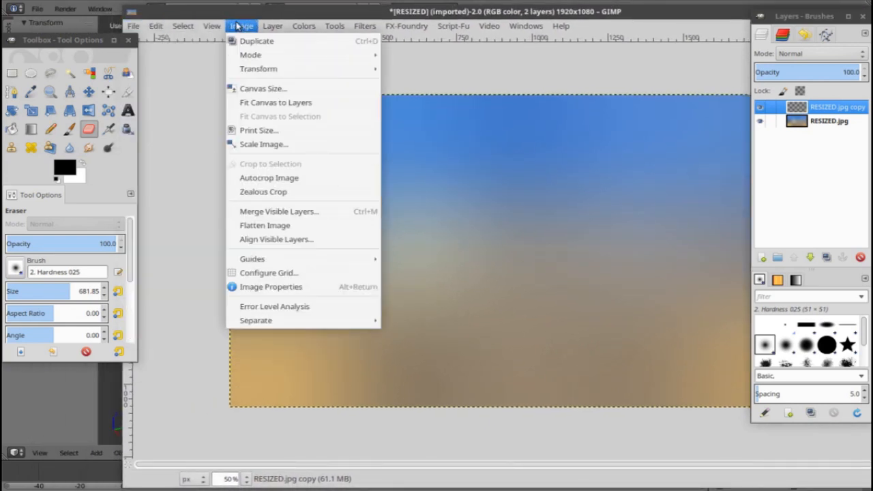
mouse_move(134, 25)
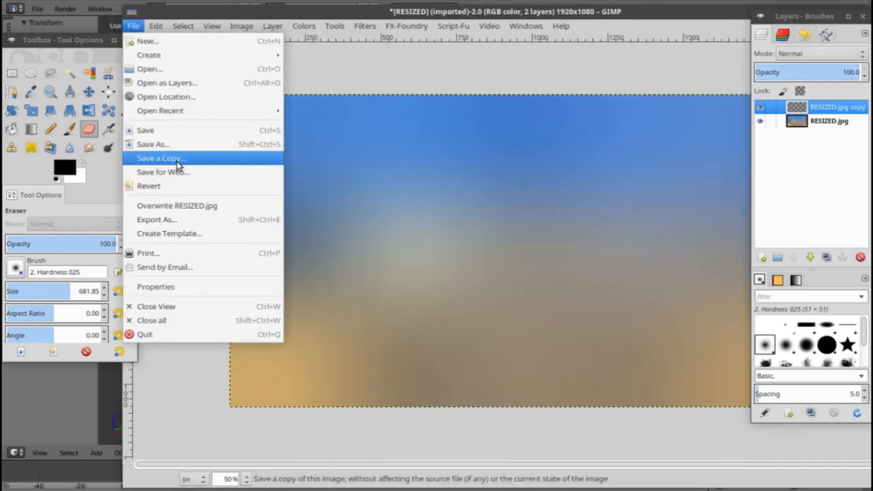
click(196, 219)
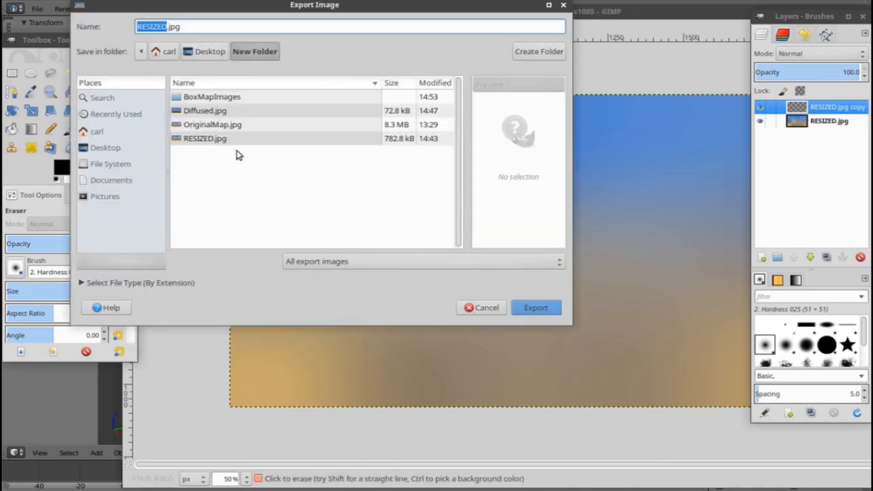
click(494, 307)
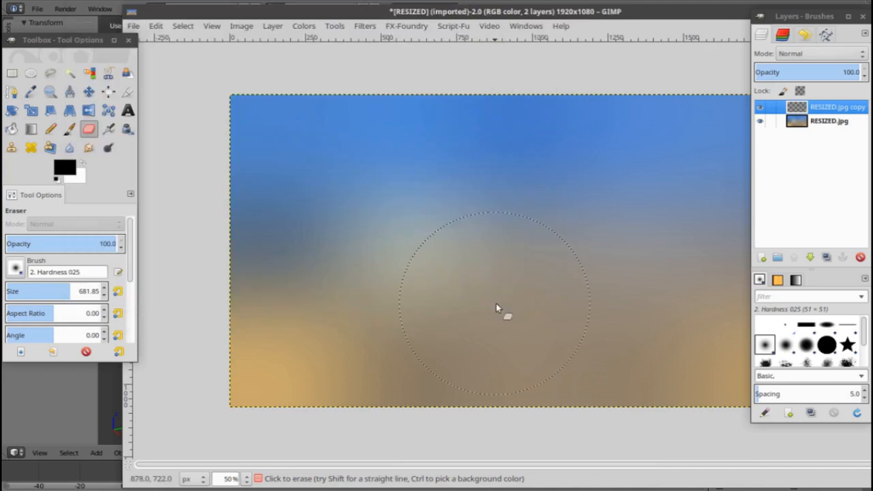
double_click(564, 18)
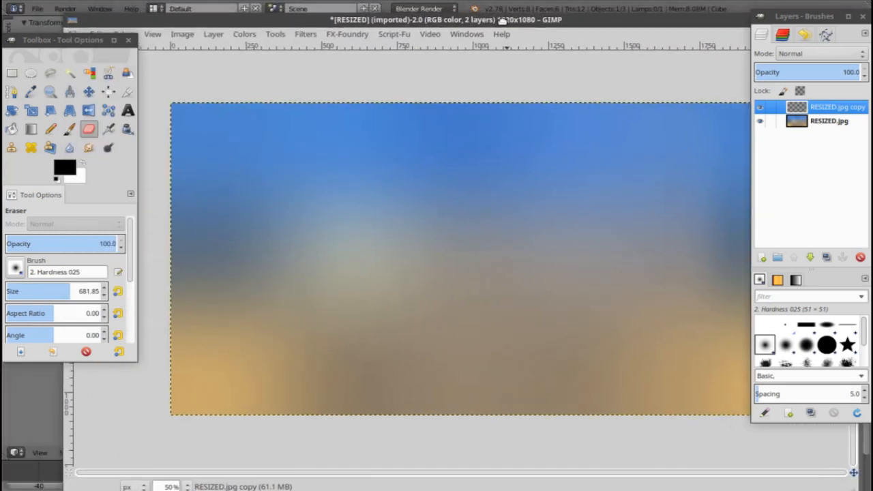
Step: Darken the panorama's lower half with a linear FG to Transparent Blend gradient, drawn vertically from below the image up to about mid-height
click(32, 129)
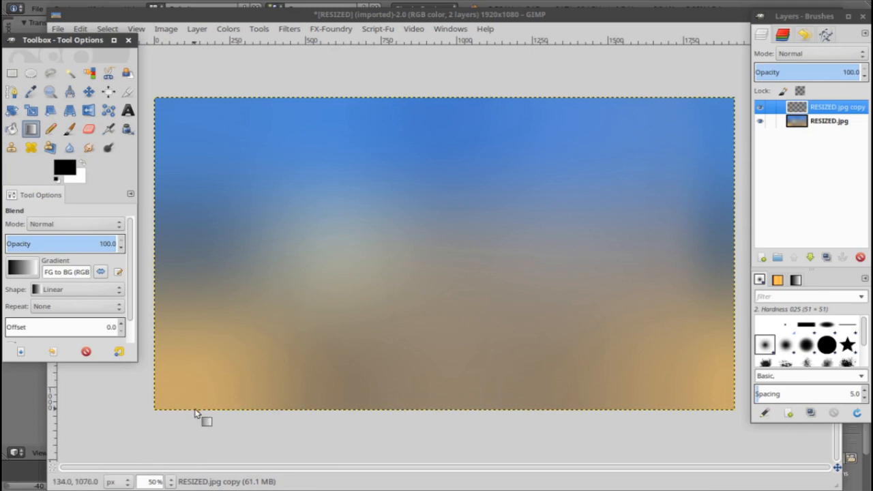
click(31, 268)
click(34, 355)
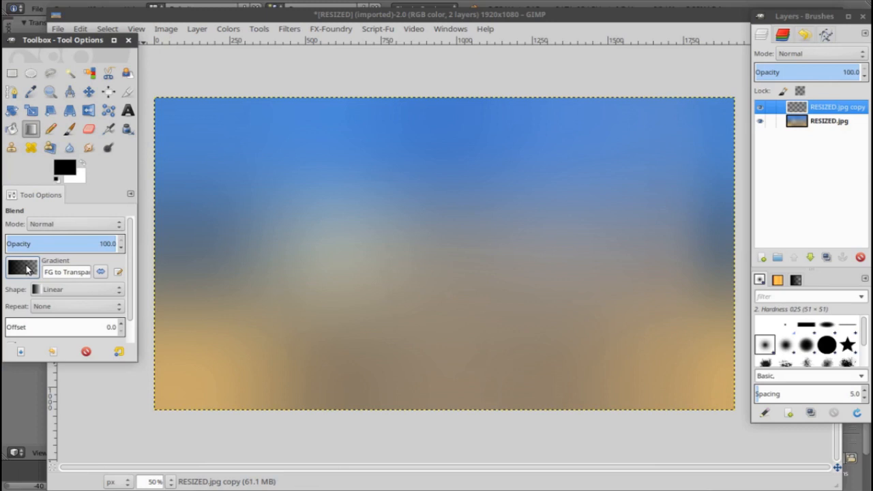
drag(837, 467, 836, 486)
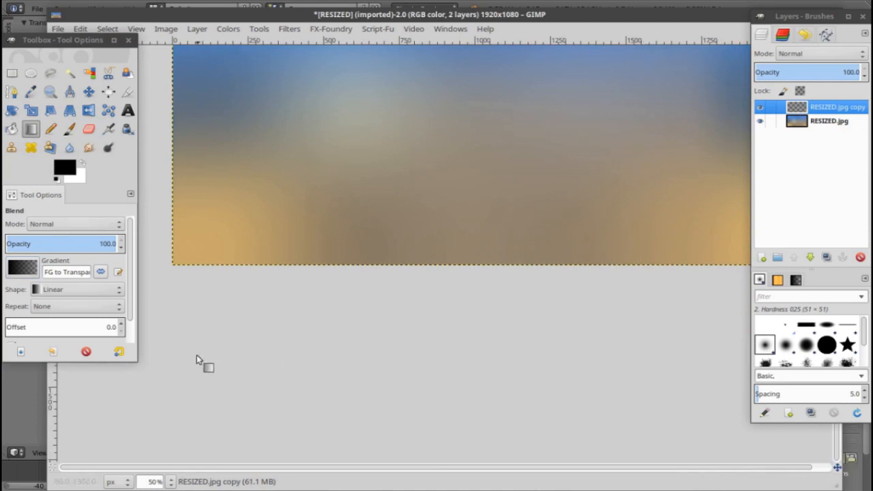
drag(176, 376, 177, 112)
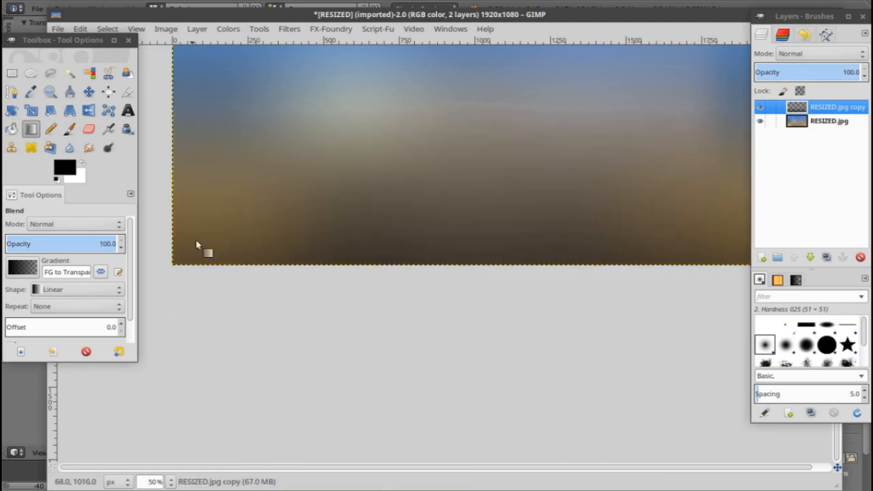
drag(495, 12, 479, 28)
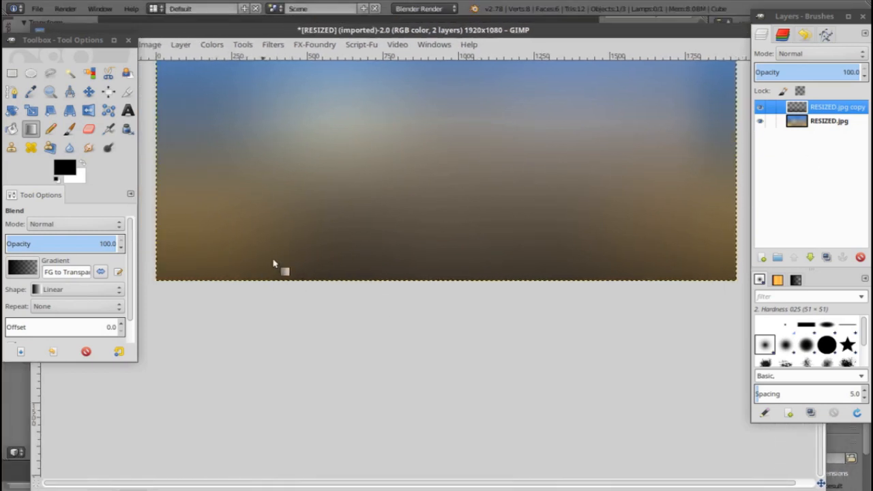
scroll(656, 334, up, 3)
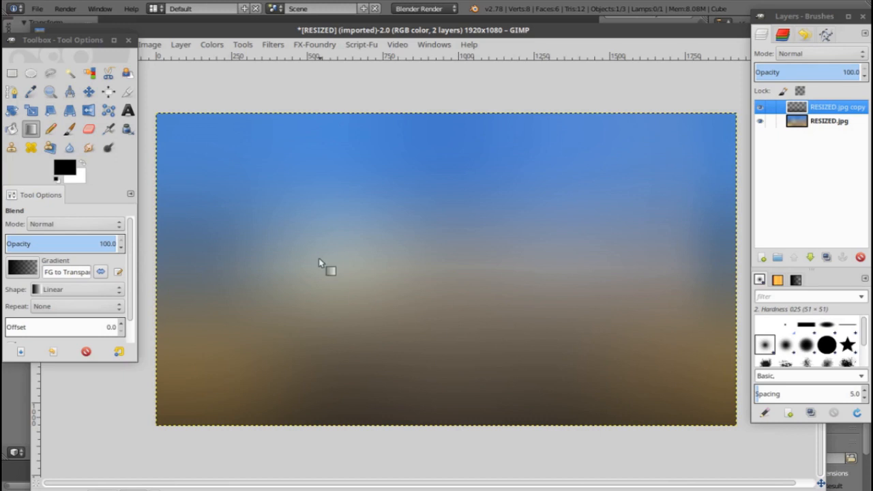
Step: Export the image as Diffused.jpg in New Folder, replacing the existing file and keeping the default export options
drag(192, 31, 349, 47)
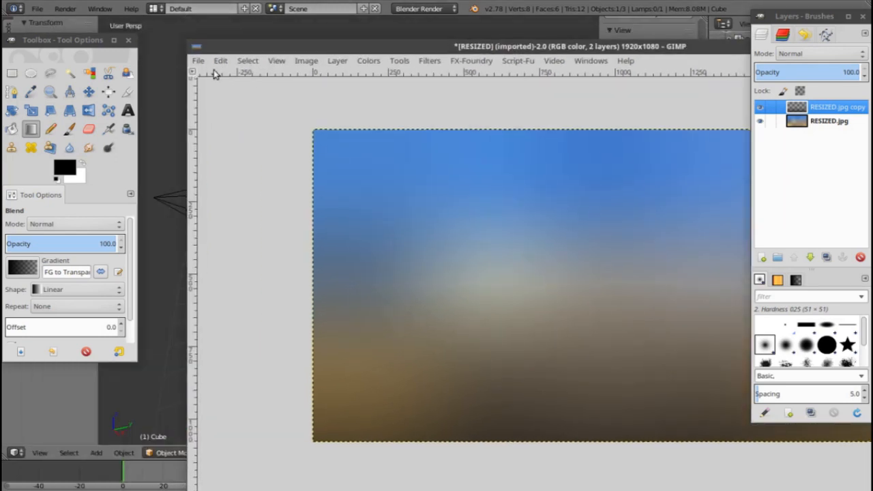
click(200, 61)
mouse_move(219, 60)
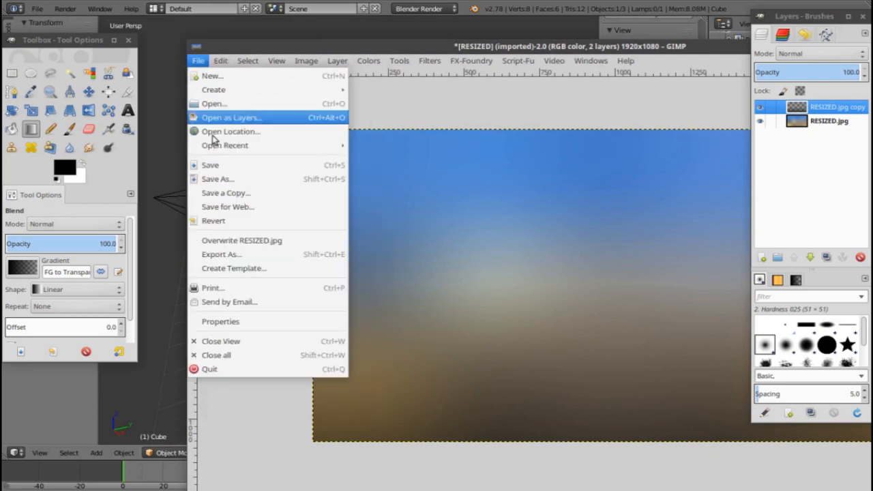
click(225, 256)
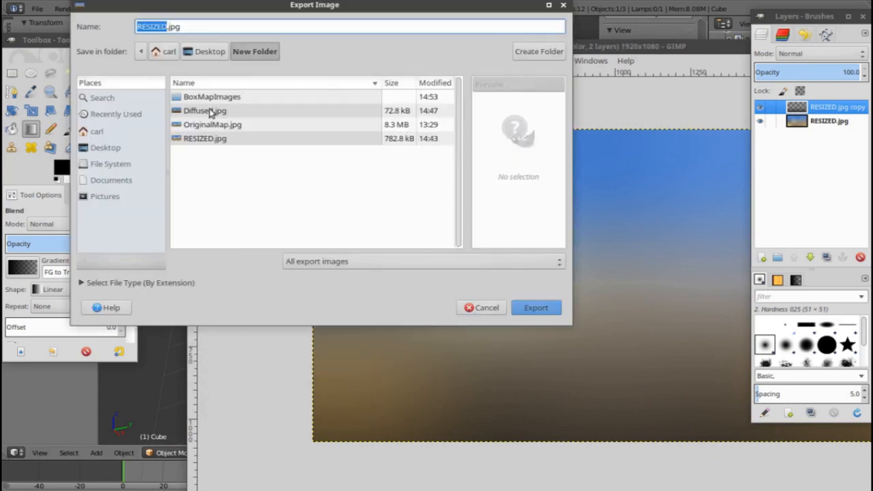
click(215, 111)
click(538, 308)
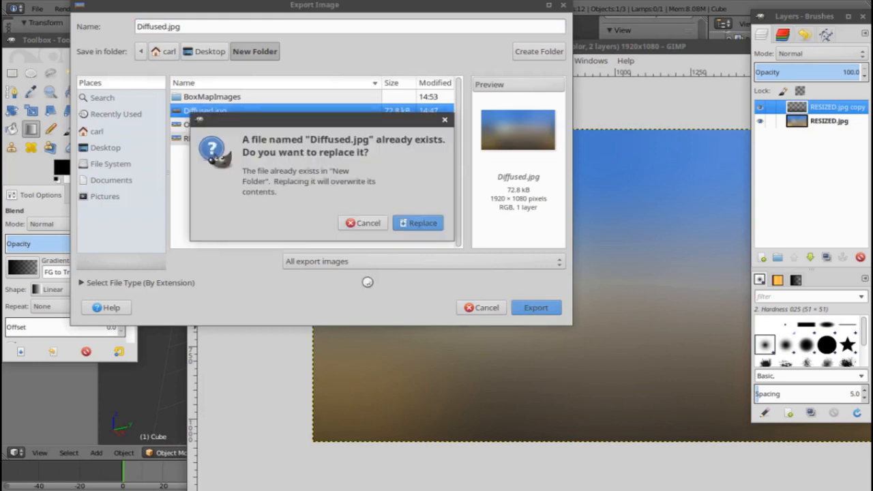
click(410, 225)
click(514, 311)
Step: Close the image, discarding its unsaved changes, and return to Blender
alt+drag(516, 60, 361, 45)
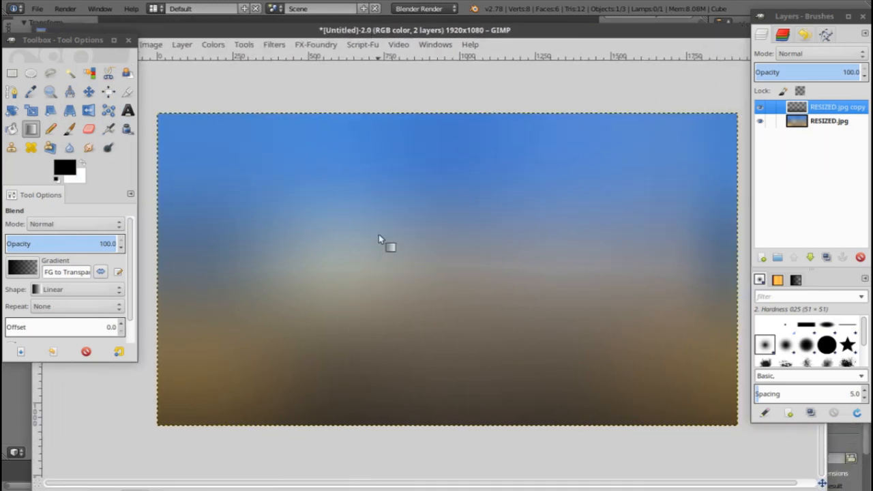
click(649, 29)
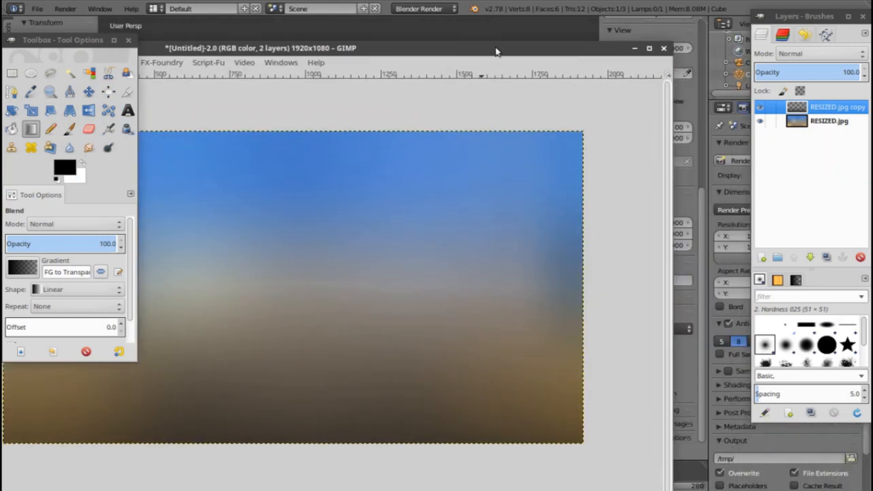
click(664, 47)
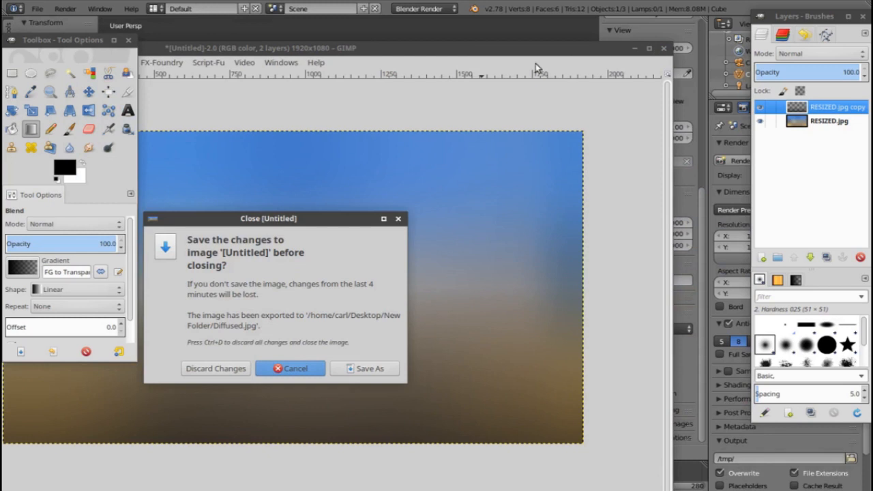
click(228, 369)
click(405, 49)
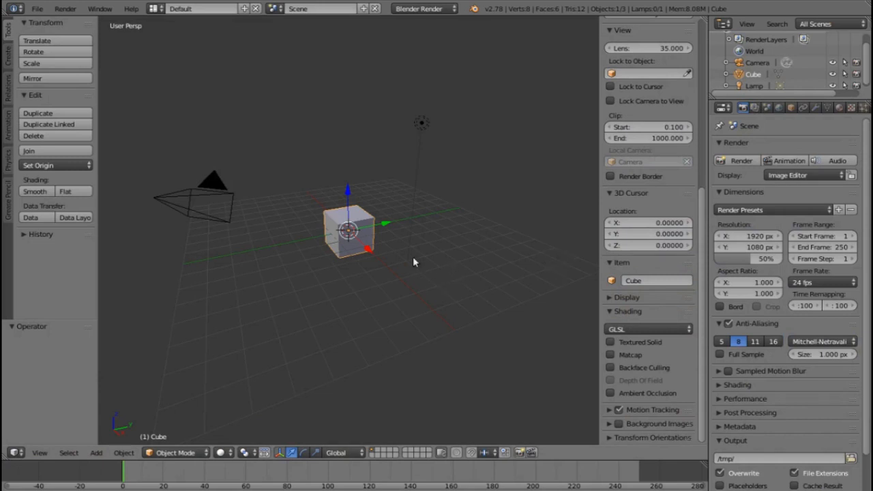
Step: Delete the lamp from the default scene
right_click(421, 124)
key(x)
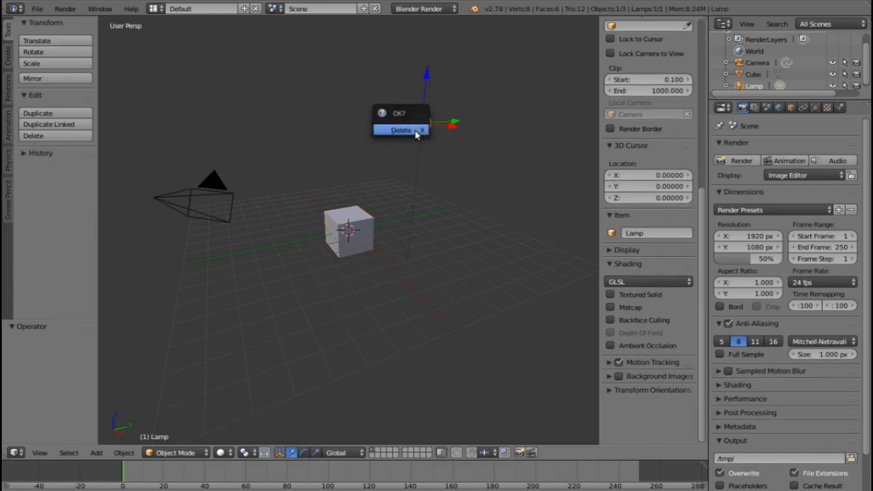
click(412, 132)
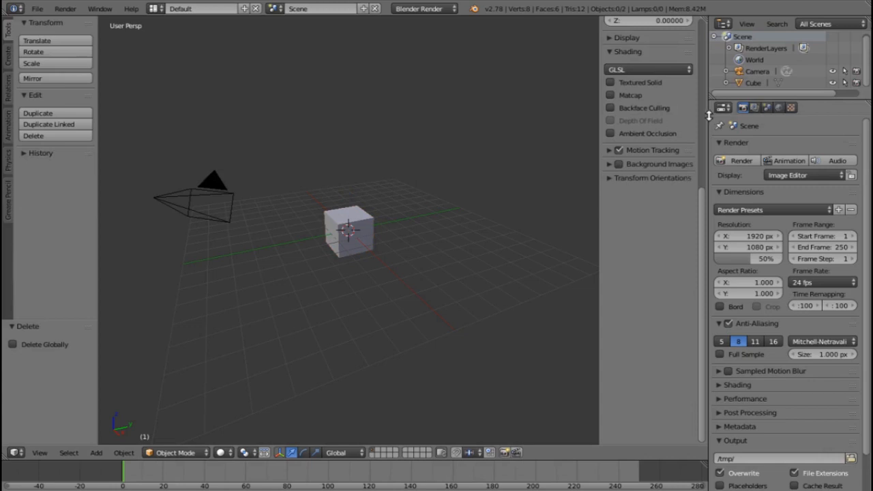
Step: Widen the properties area and create a new texture for the World
drag(710, 116, 675, 115)
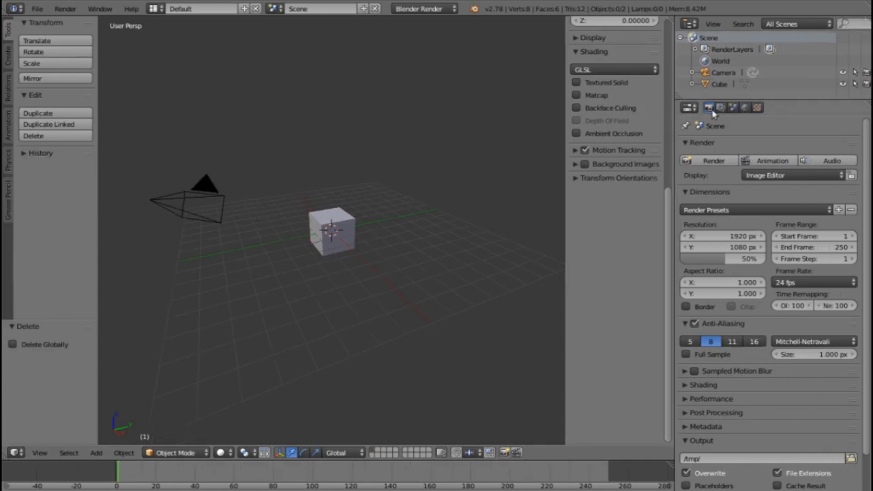
click(744, 107)
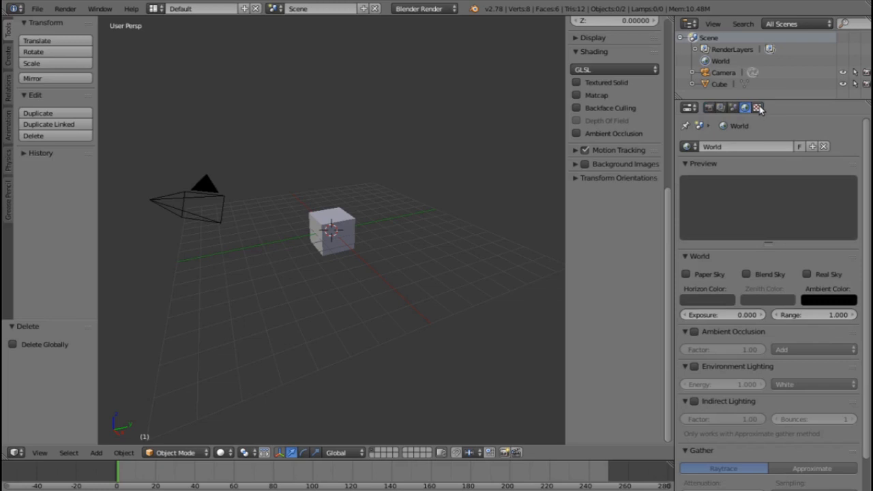
click(757, 107)
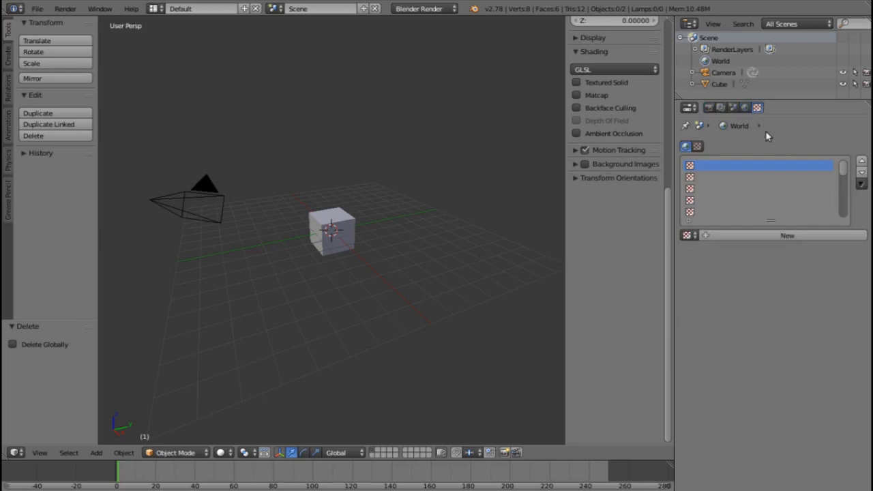
click(807, 236)
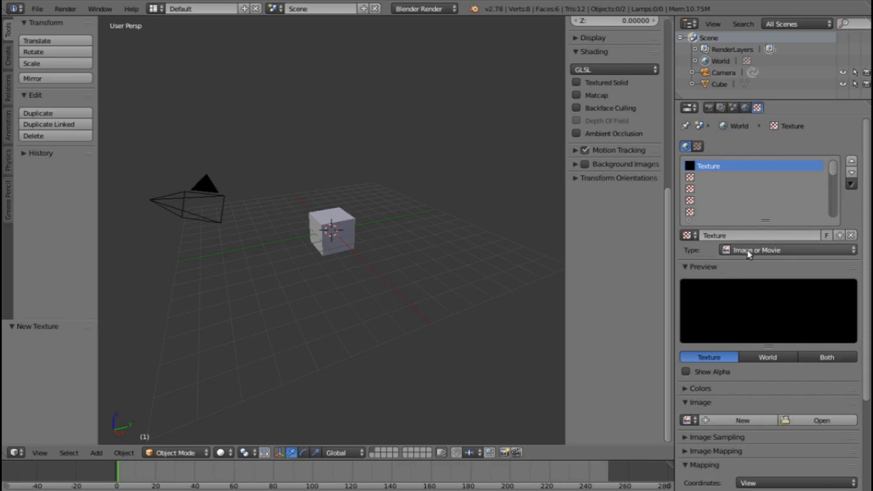
Step: Load RESIZED.jpg from the Desktop's New Folder as the world texture's image
scroll(815, 410, down, 3)
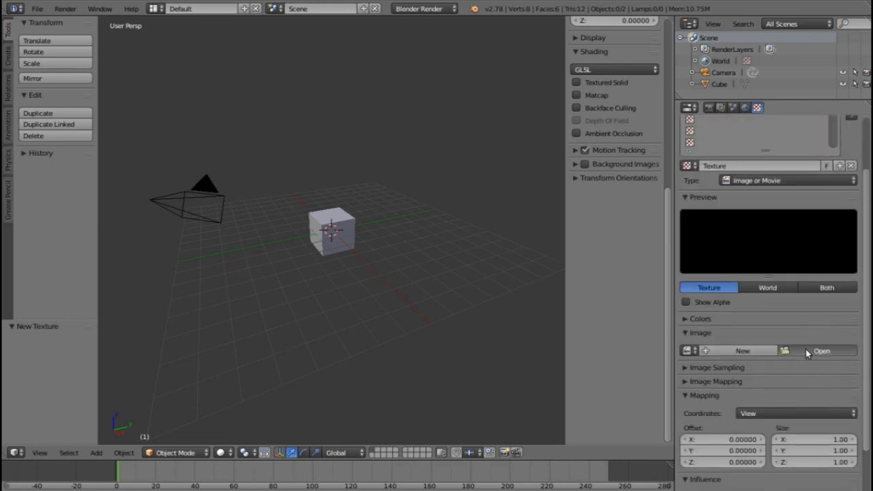
click(805, 349)
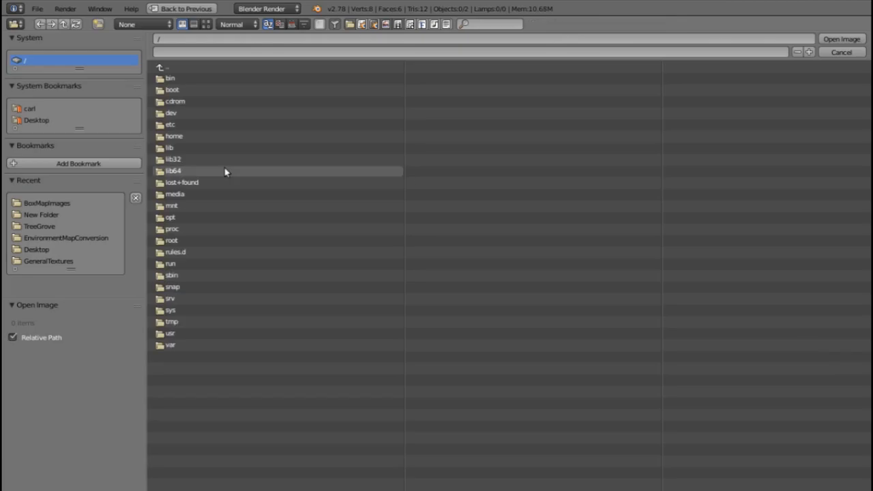
click(55, 205)
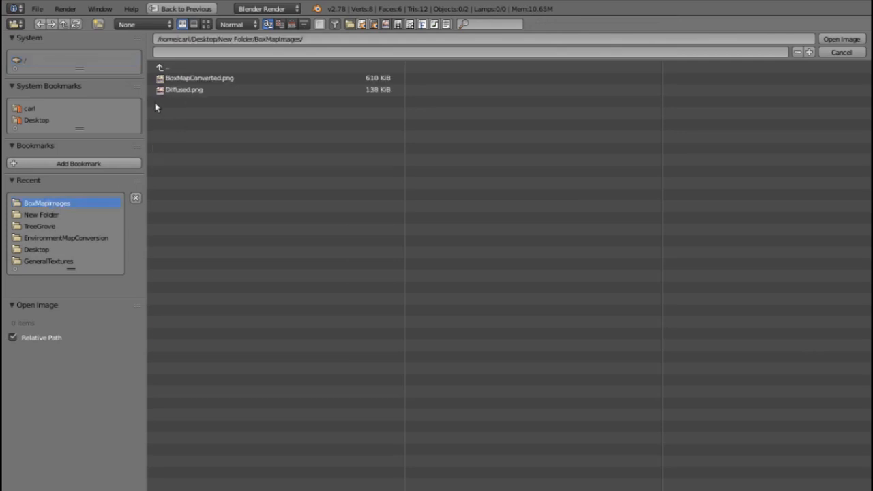
click(58, 249)
click(189, 79)
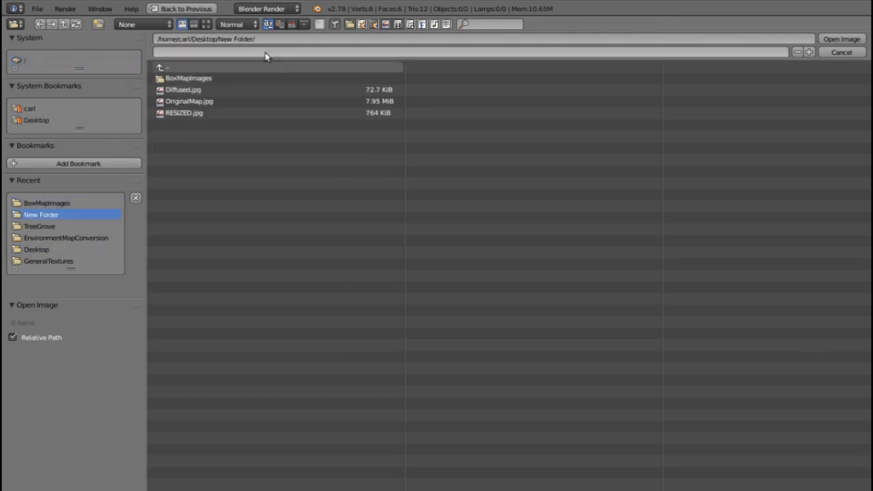
click(208, 25)
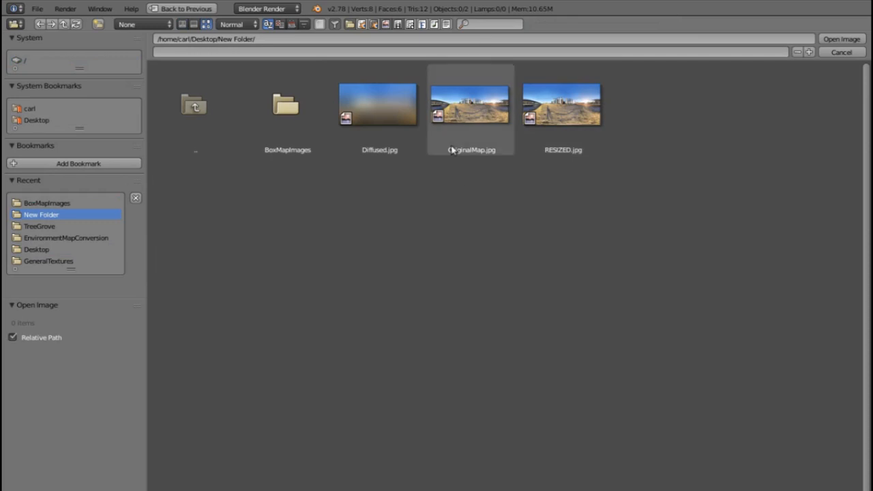
click(583, 107)
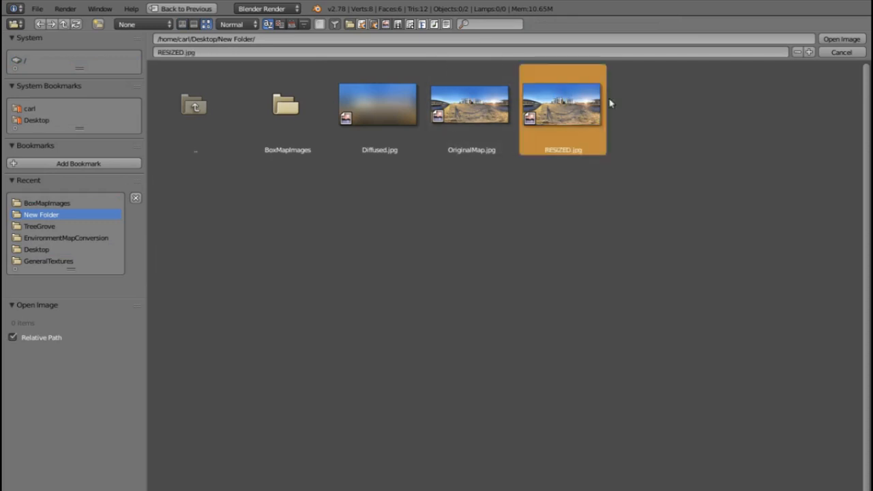
click(843, 41)
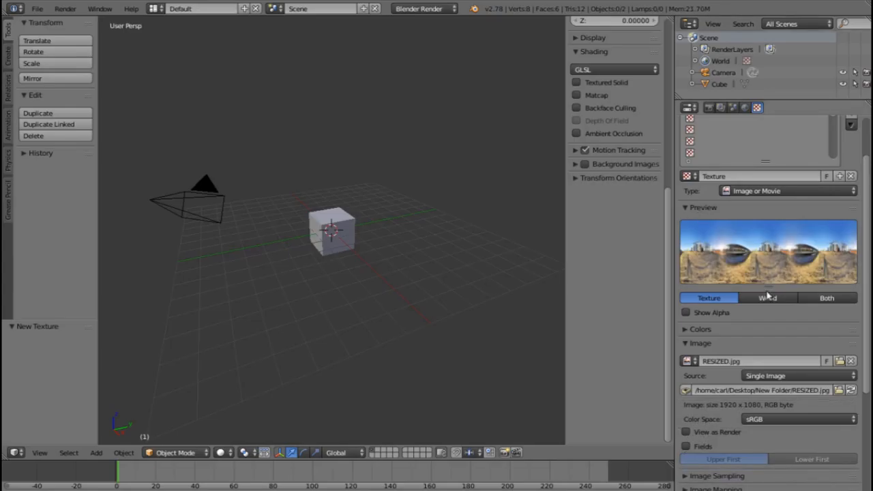
Step: Set the world texture's mapping coordinates to Equirectangular
scroll(775, 339, down, 3)
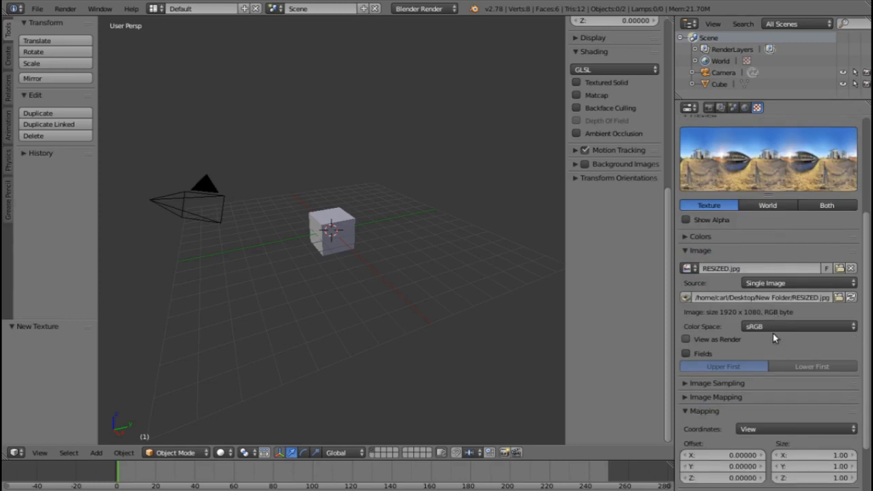
scroll(775, 337, down, 2)
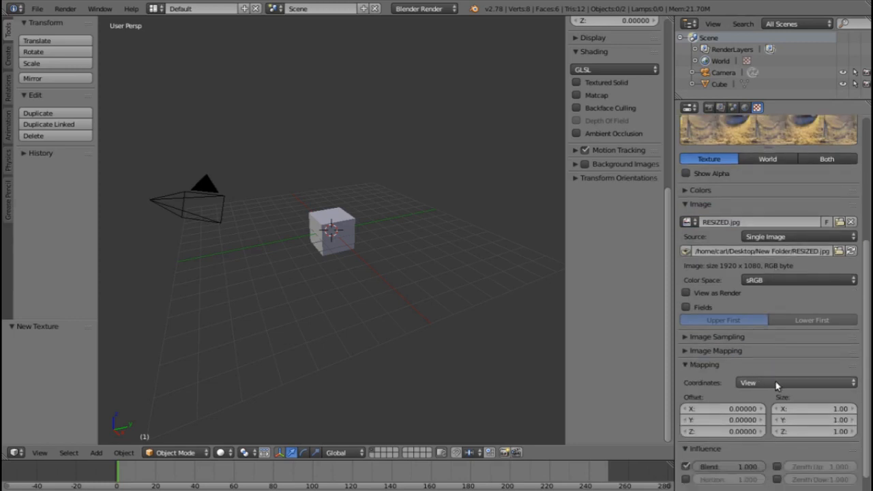
click(762, 383)
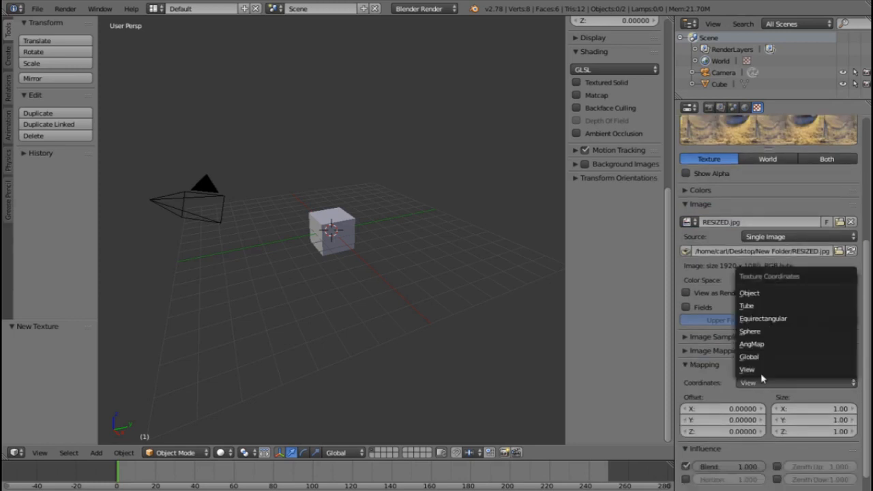
click(769, 318)
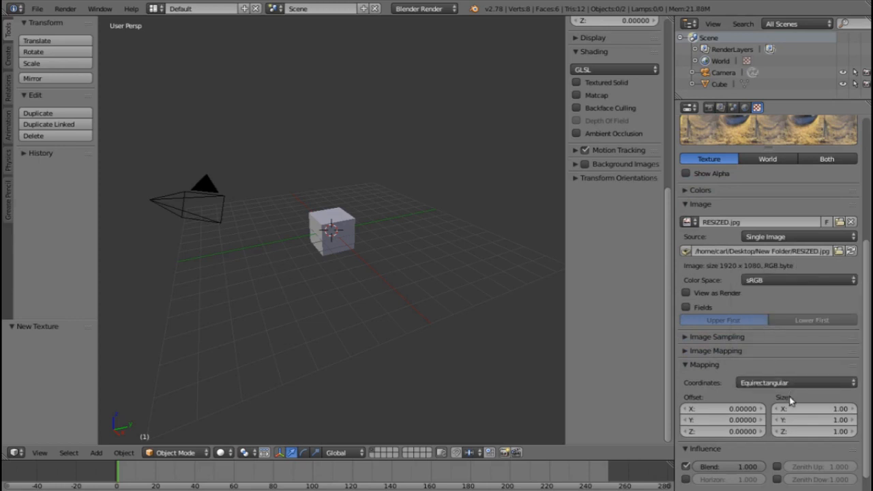
Step: Make the texture influence Horizon instead of Blend, and enable Real Sky for the World
scroll(789, 400, down, 2)
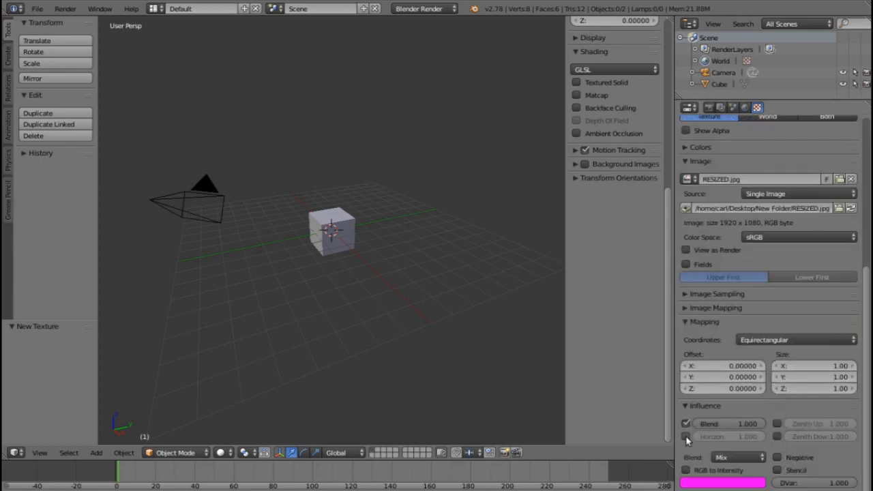
click(686, 437)
click(686, 424)
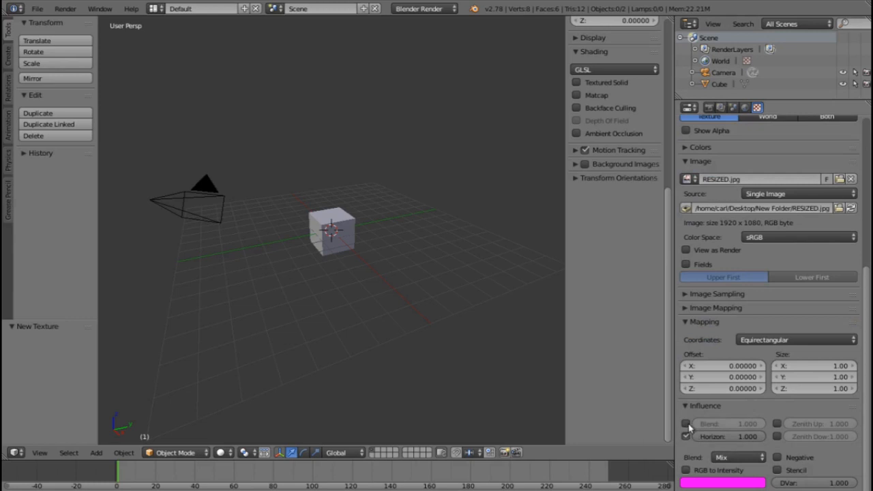
click(745, 108)
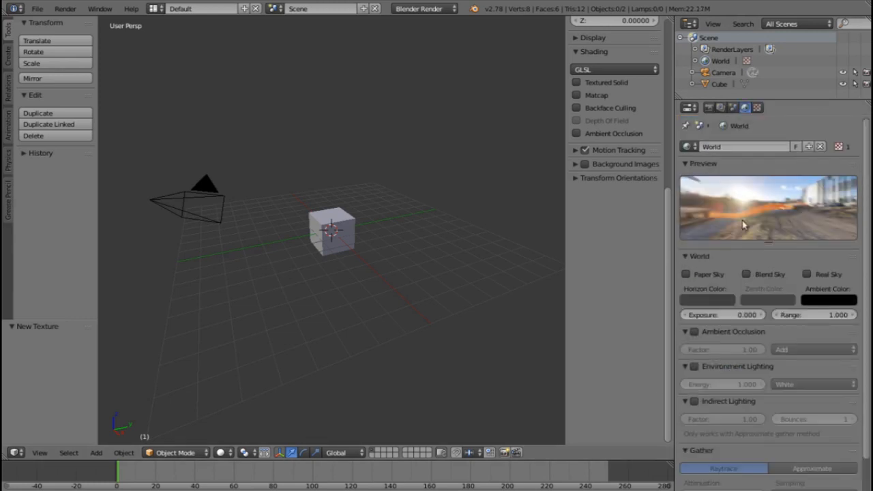
click(807, 273)
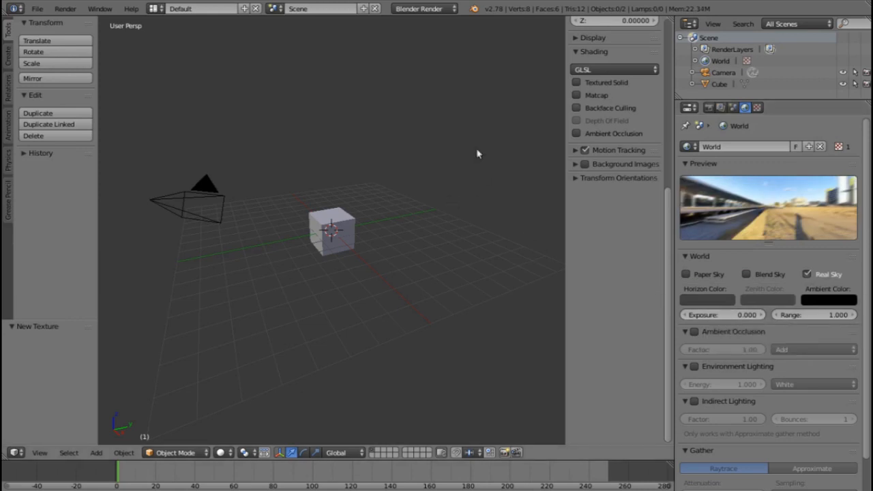
Step: Turn on the world background in the 3D viewport's display settings
scroll(601, 214, up, 6)
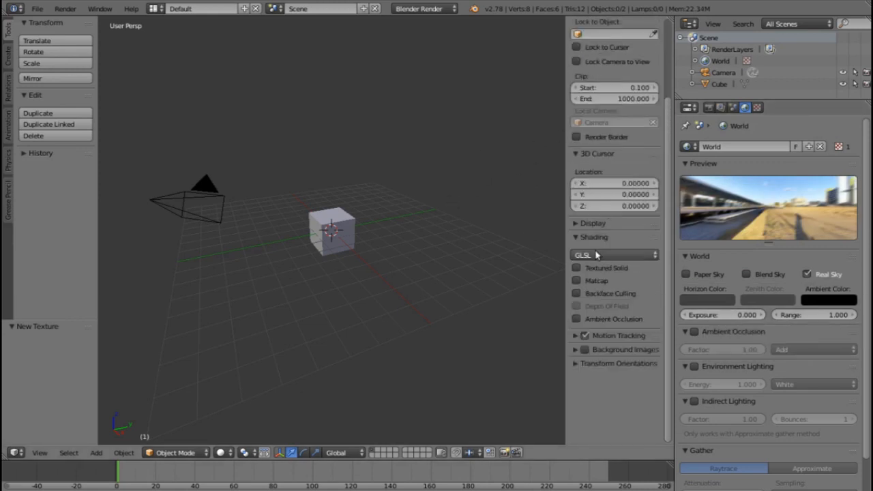
scroll(614, 273, up, 4)
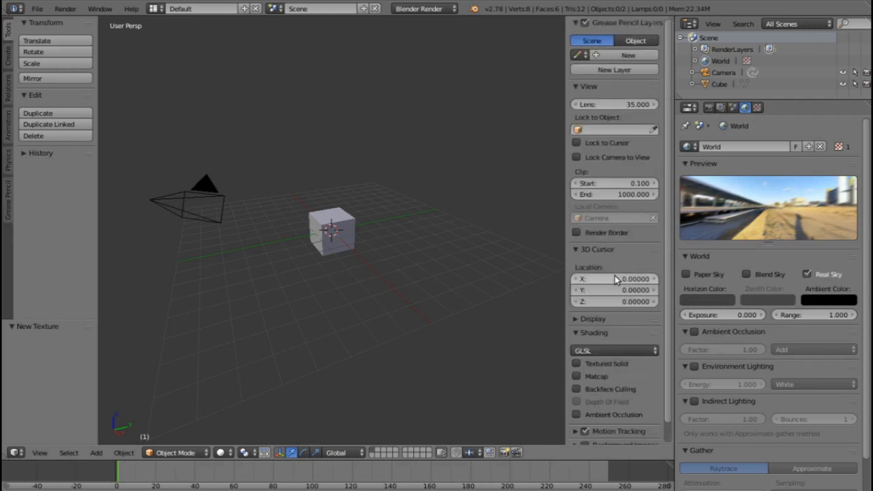
click(593, 318)
scroll(591, 294, down, 3)
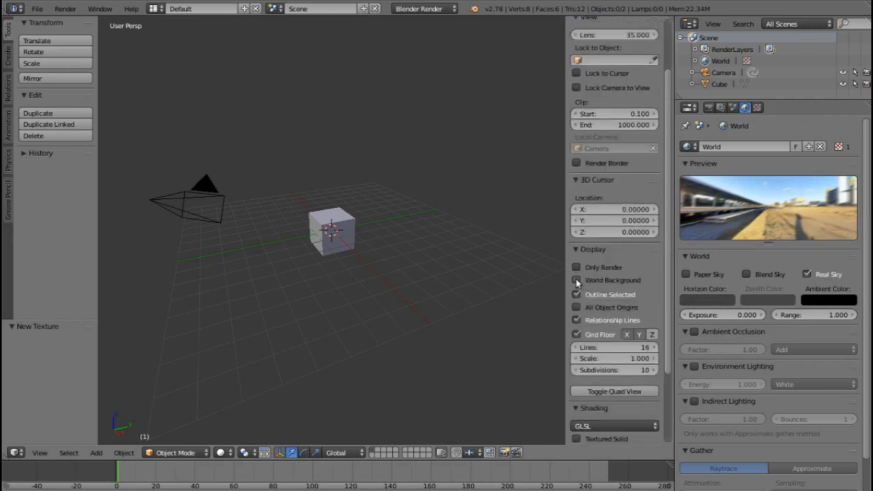
click(577, 280)
middle_drag(423, 232, 495, 317)
Step: Render an OpenGL preview of the viewport, and switch the editor back to the 3D View
click(506, 453)
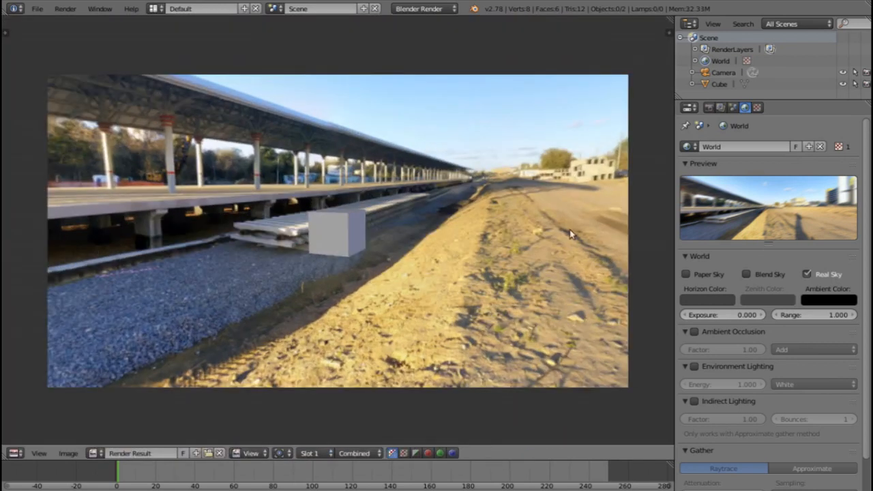
click(14, 453)
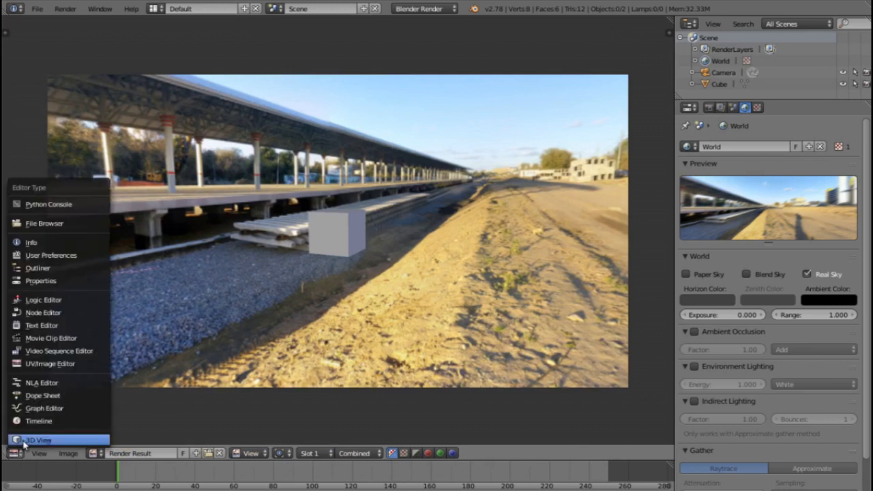
click(31, 441)
middle_drag(372, 229, 423, 250)
middle_drag(466, 179, 318, 236)
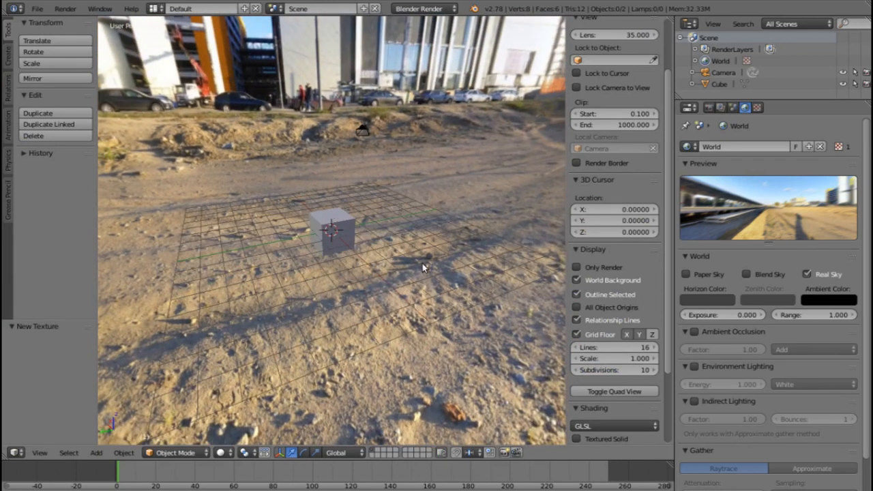
scroll(422, 263, up, 2)
middle_drag(426, 262, 272, 422)
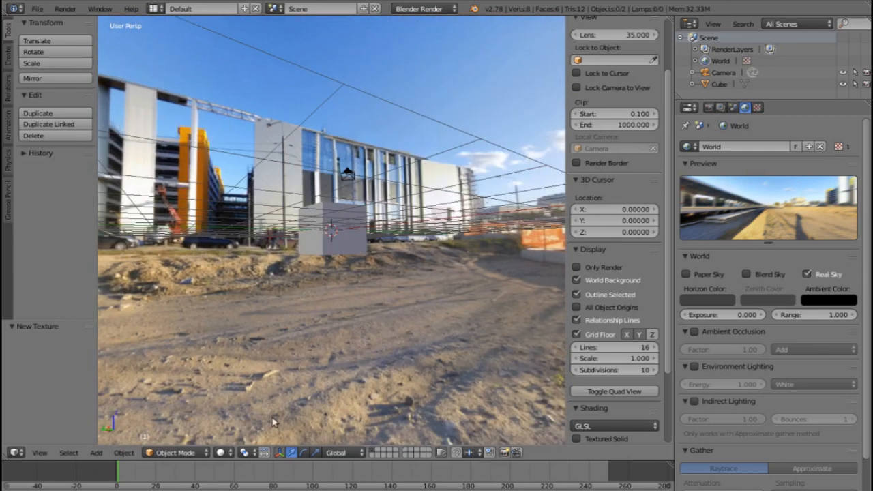
Step: Set the viewport shading to Material
click(220, 452)
click(253, 388)
middle_drag(400, 304, 556, 208)
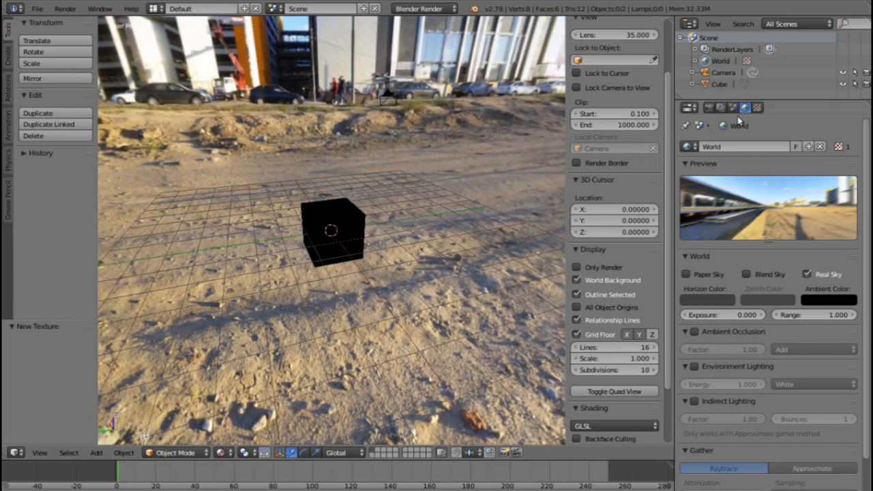
Step: Enable environment lighting for the World and check how it lights the cube
click(695, 366)
middle_drag(540, 296, 293, 320)
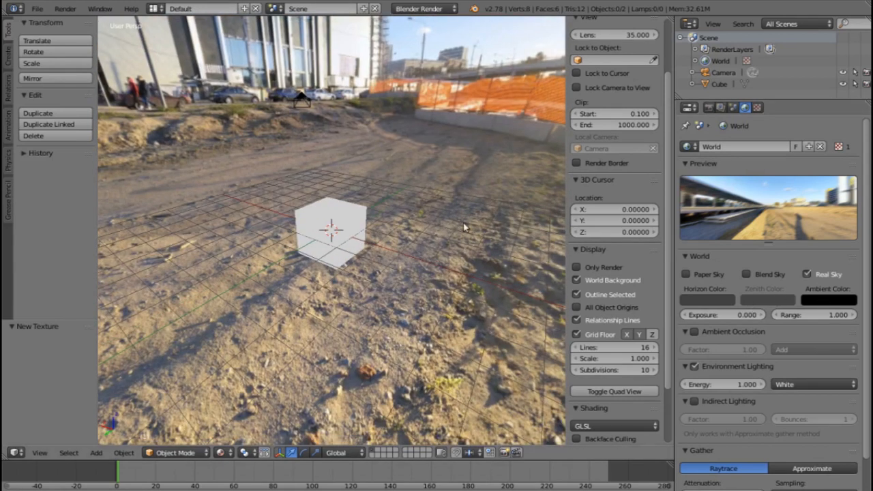
middle_drag(434, 198, 289, 203)
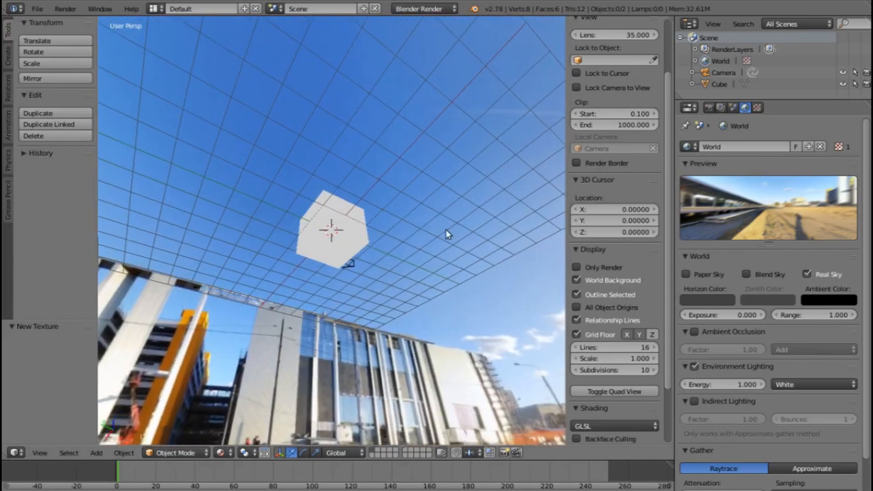
middle_drag(454, 193, 440, 222)
Step: Sample the world's ambient color from the blue sky in the viewport
click(843, 300)
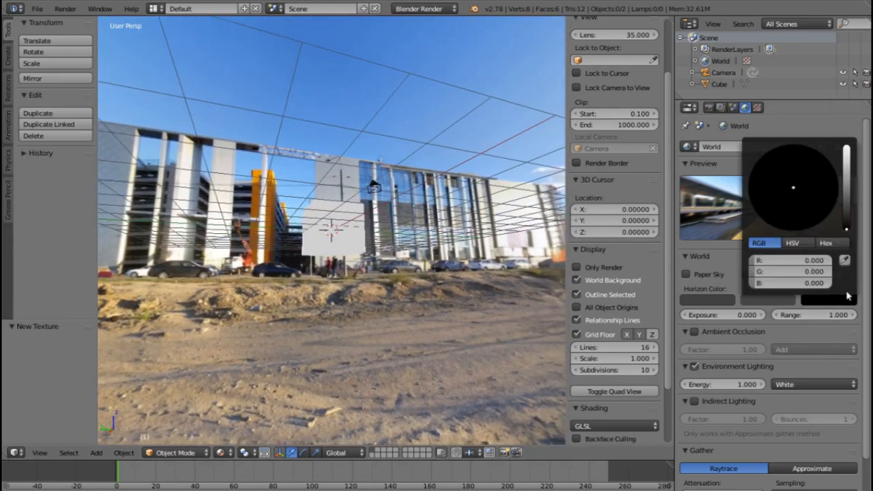
click(845, 260)
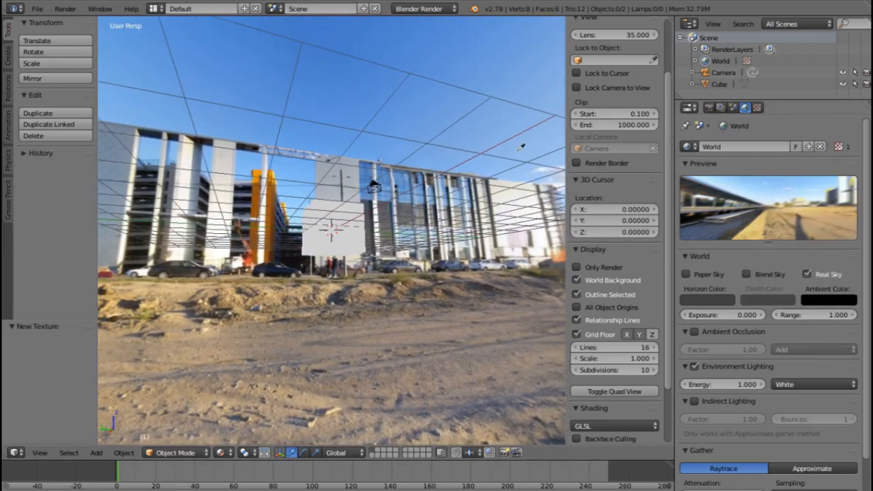
click(336, 73)
middle_drag(395, 111, 332, 250)
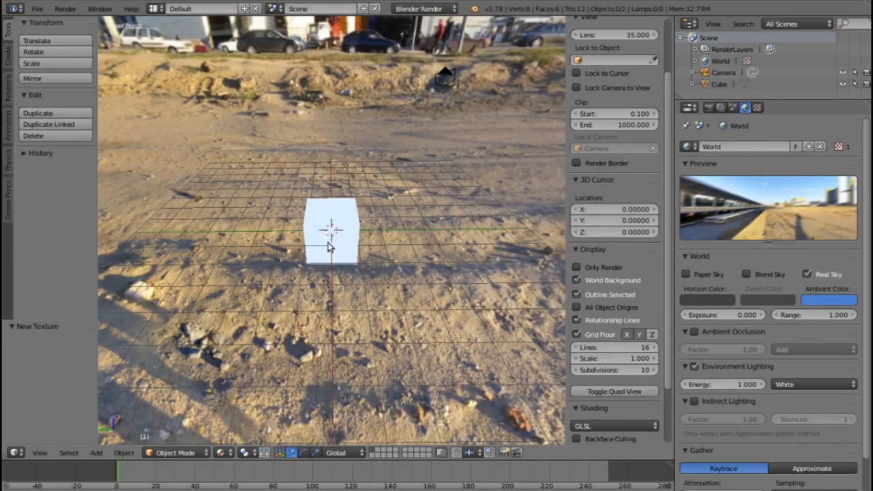
Step: Sample the world's horizon color from the ground and its zenith color from the pale sky above the building
click(716, 301)
click(782, 262)
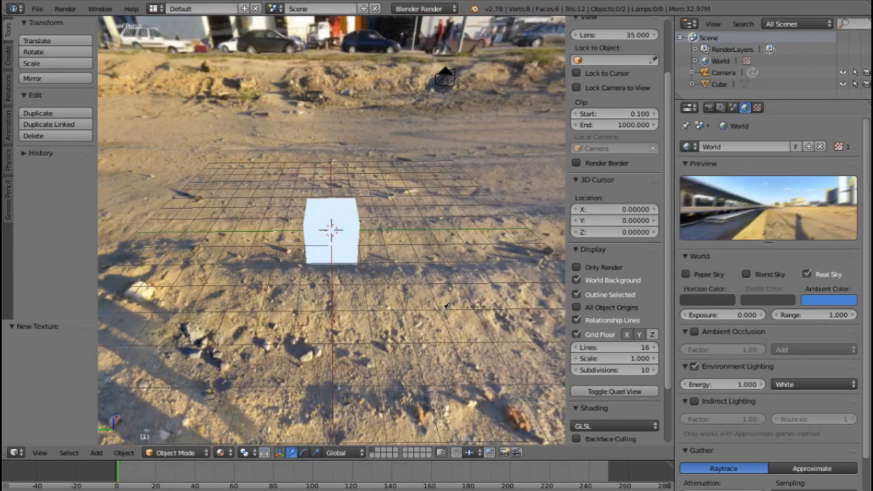
click(308, 345)
middle_drag(411, 362, 450, 257)
click(710, 300)
click(783, 263)
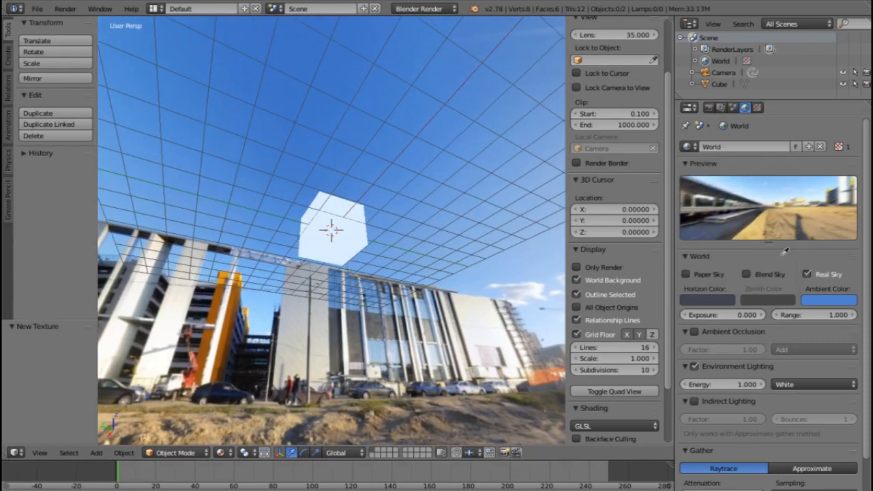
click(517, 265)
middle_drag(519, 267, 416, 240)
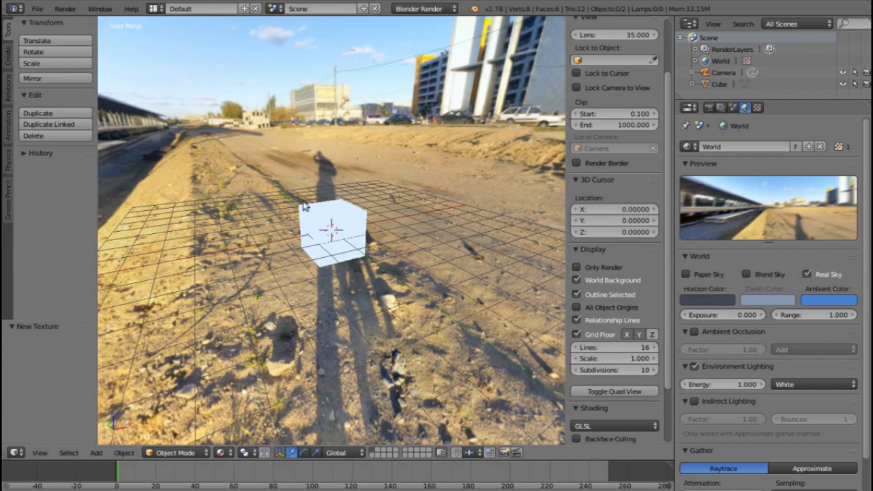
Step: Turn off the World's environment lighting and set the ambient color to black
click(694, 369)
middle_drag(381, 250, 393, 232)
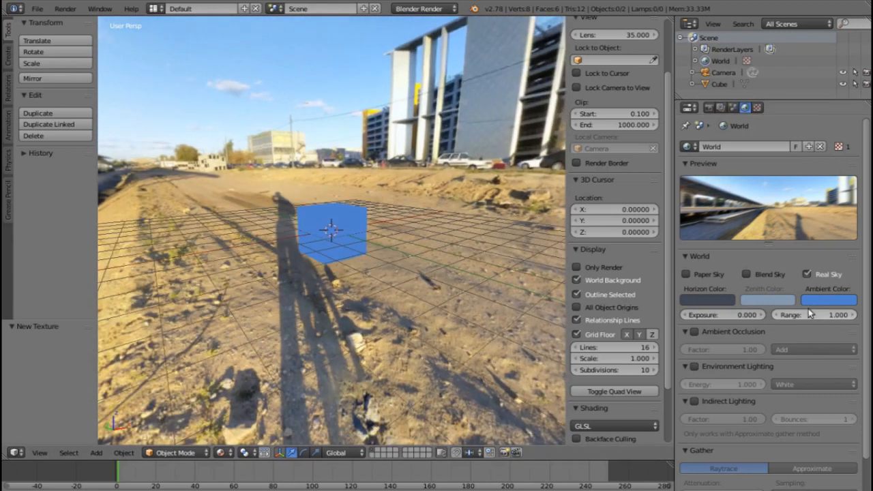
click(829, 300)
click(847, 183)
drag(846, 183, 847, 229)
middle_drag(443, 237, 392, 298)
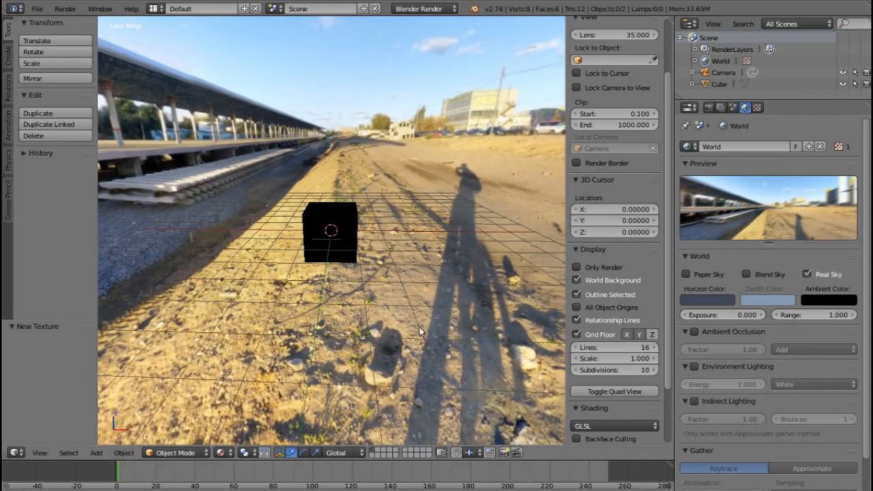
middle_drag(423, 262, 411, 242)
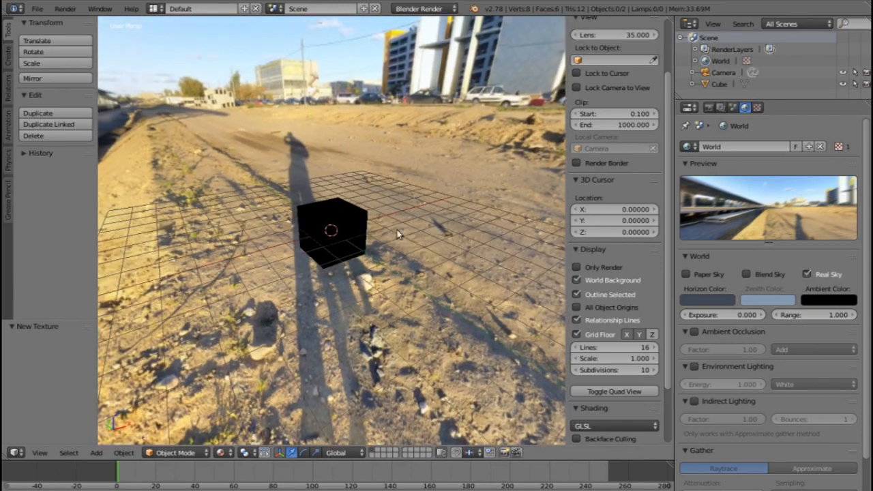
Step: Make the cube's material Shadeless and set its diffuse color to full white
right_click(346, 218)
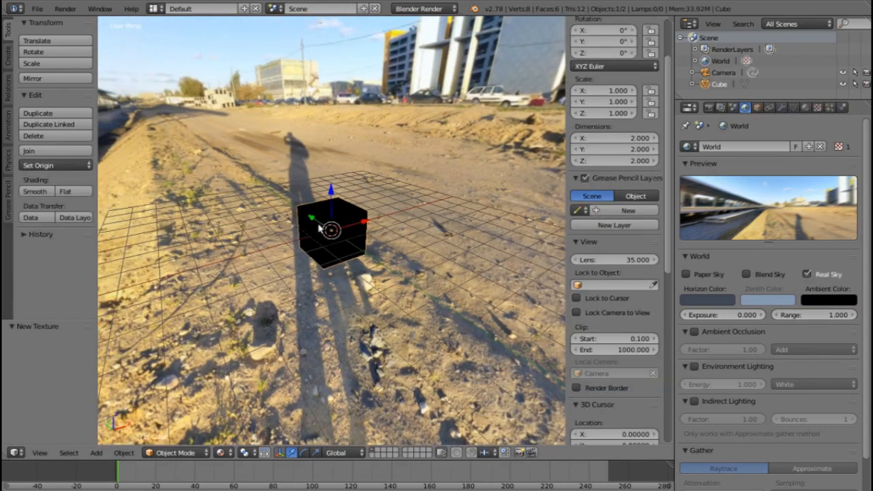
click(806, 108)
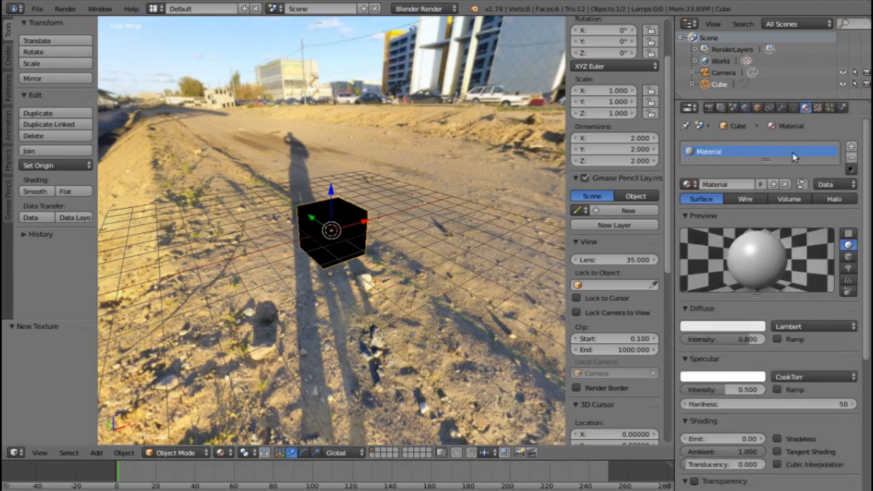
click(778, 439)
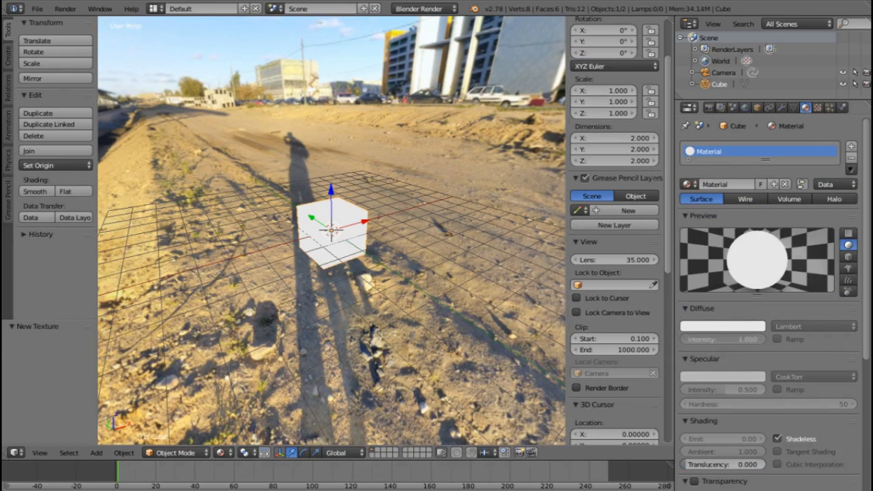
click(740, 326)
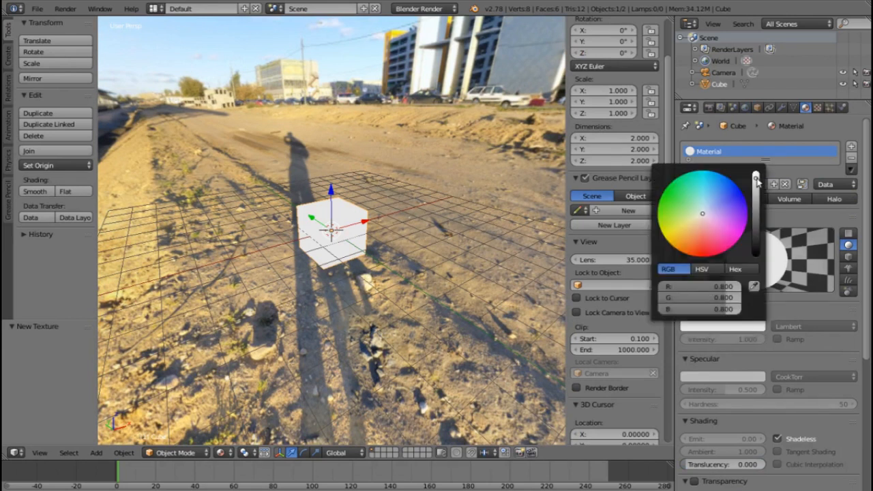
drag(757, 181, 756, 172)
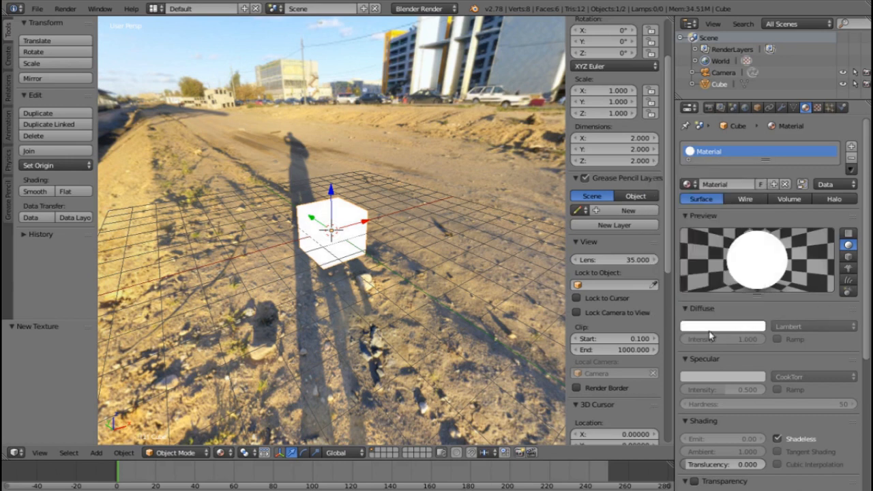
middle_drag(385, 264, 368, 273)
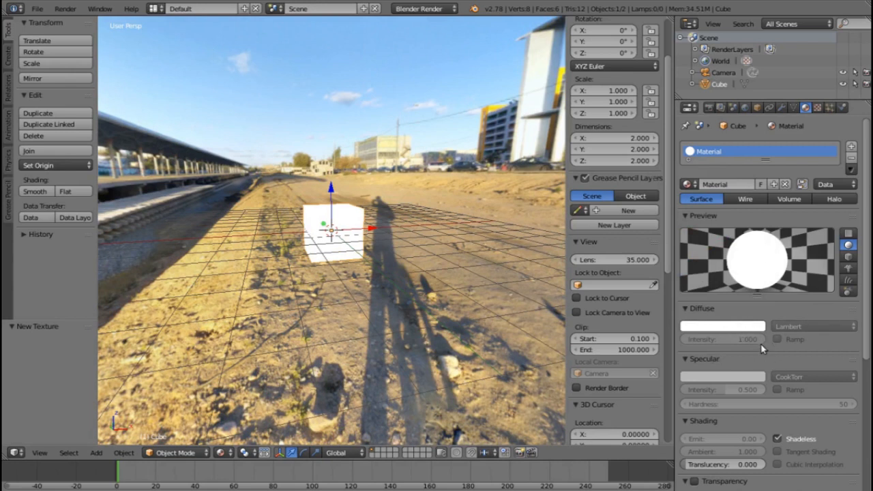
Step: Replace the cube material's existing texture with a new one of type Environment Map
click(818, 107)
scroll(771, 244, up, 8)
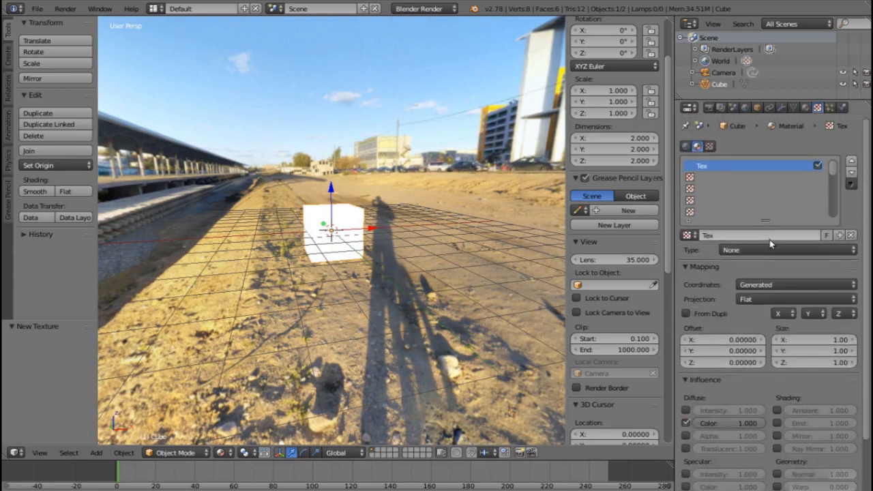
click(851, 235)
click(811, 233)
click(791, 250)
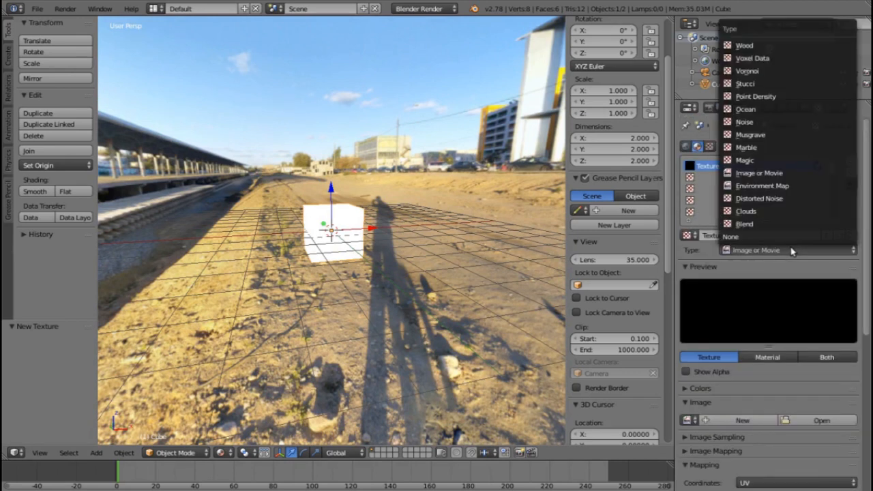
click(771, 186)
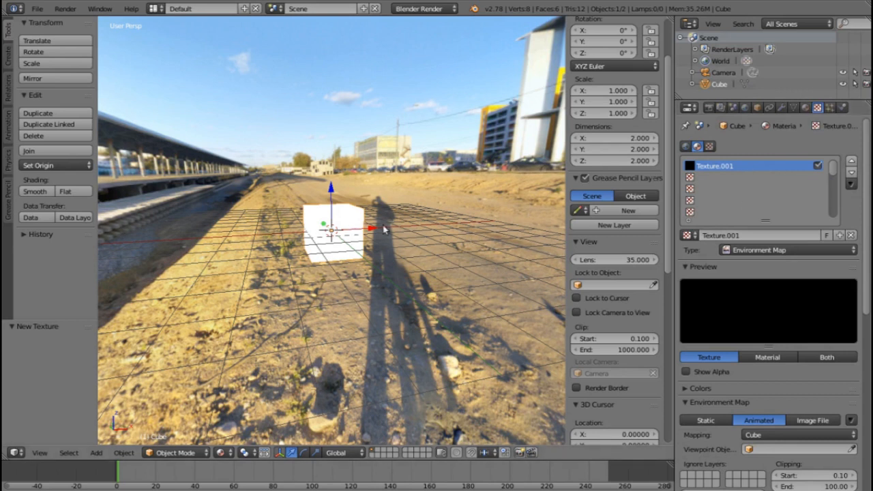
Step: Set the environment map's viewpoint object to Cube
scroll(805, 409, down, 4)
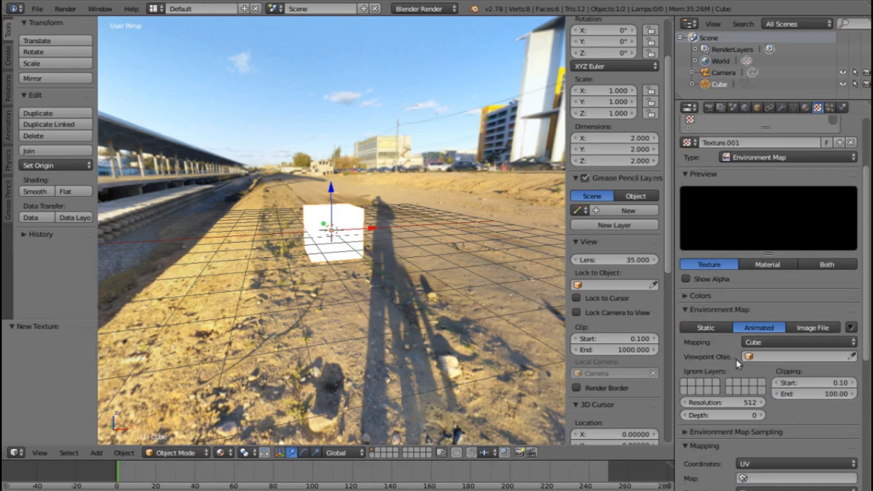
click(754, 356)
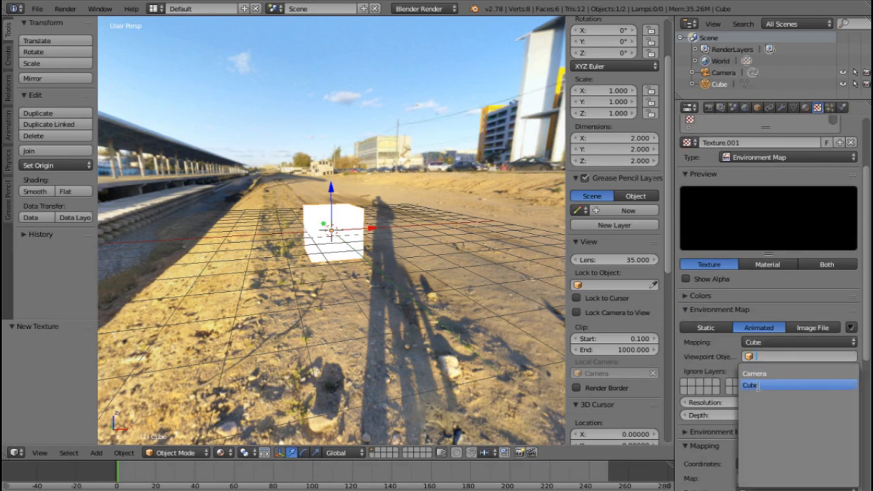
click(756, 386)
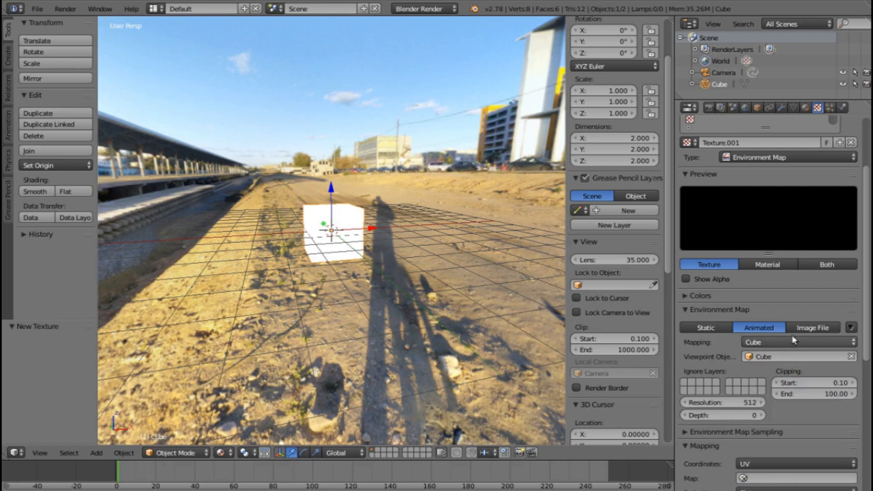
click(851, 328)
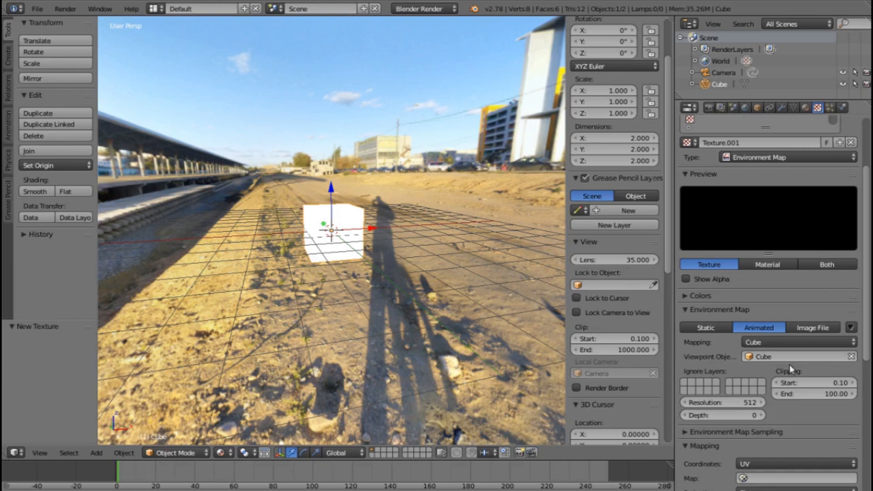
Step: Exclude Solid, Halo, ZTransp, Edge and Strand from the render layer, keeping Sky, and expand its passes
click(732, 107)
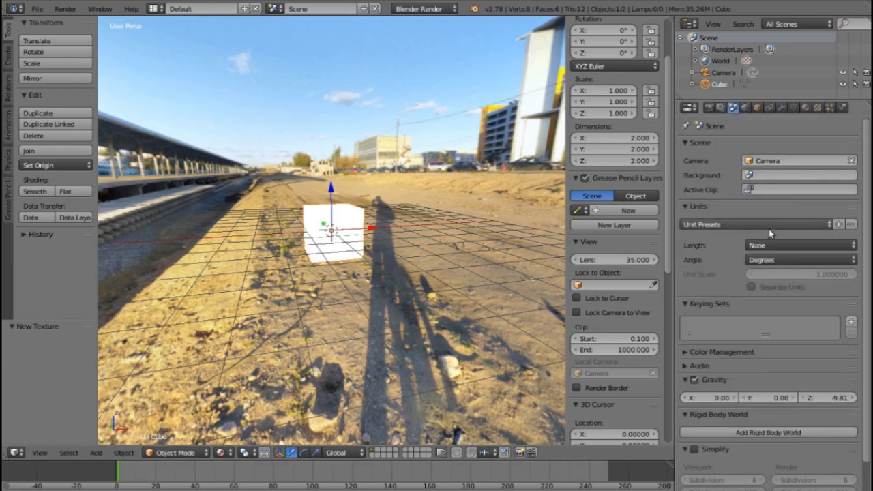
click(721, 107)
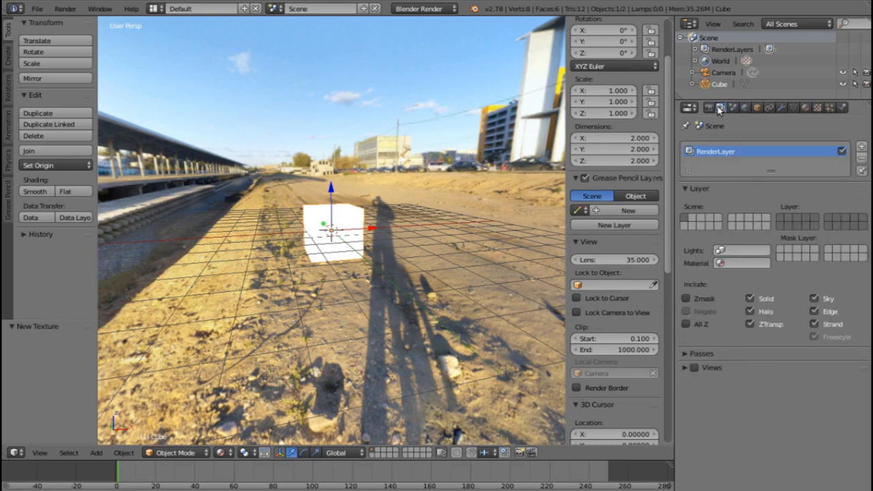
click(749, 298)
click(750, 311)
click(750, 324)
click(813, 311)
click(813, 324)
click(690, 354)
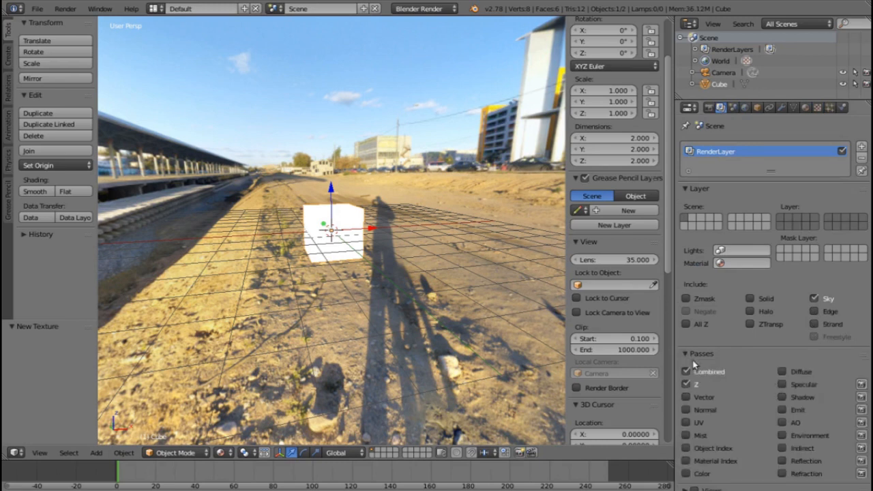
Step: Collapse the render layer passes, render the current frame to generate the cube's environment map, and return to the 3D view
click(713, 354)
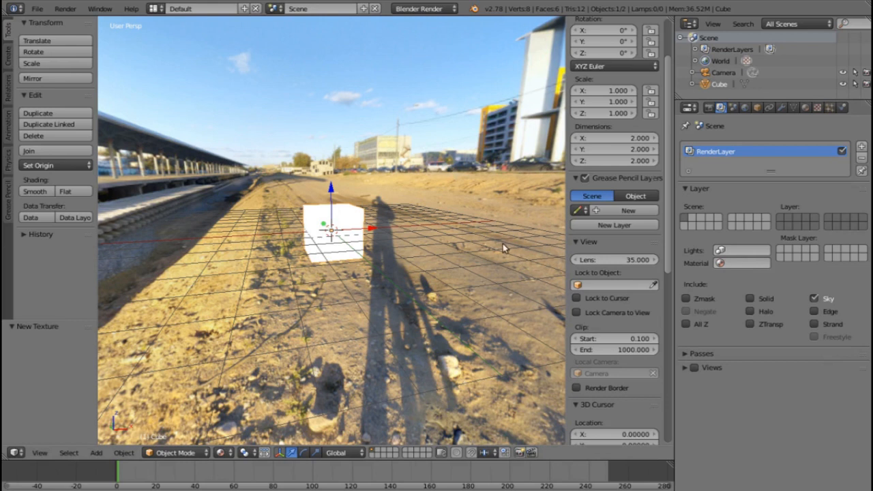
click(710, 108)
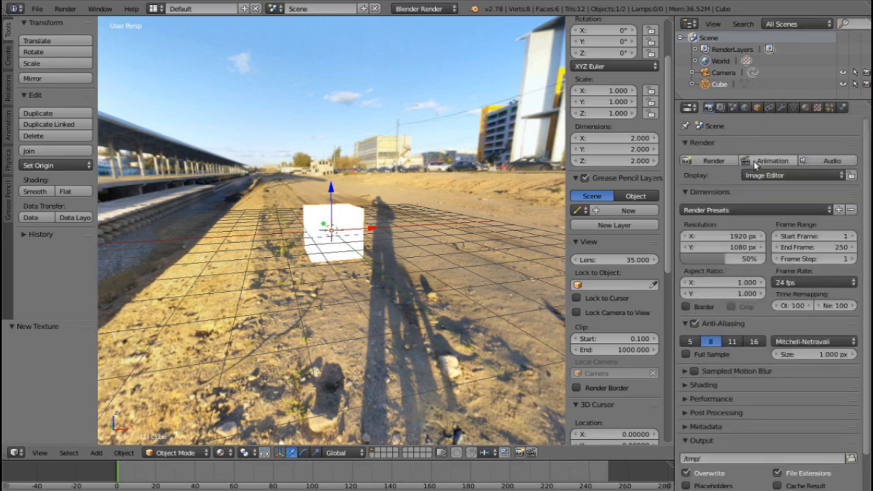
click(712, 161)
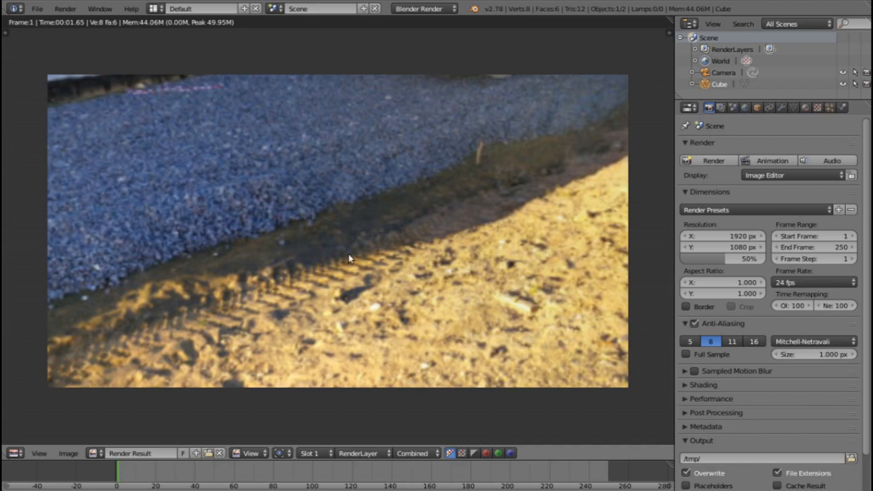
click(15, 452)
click(15, 453)
click(31, 440)
middle_drag(505, 284, 399, 293)
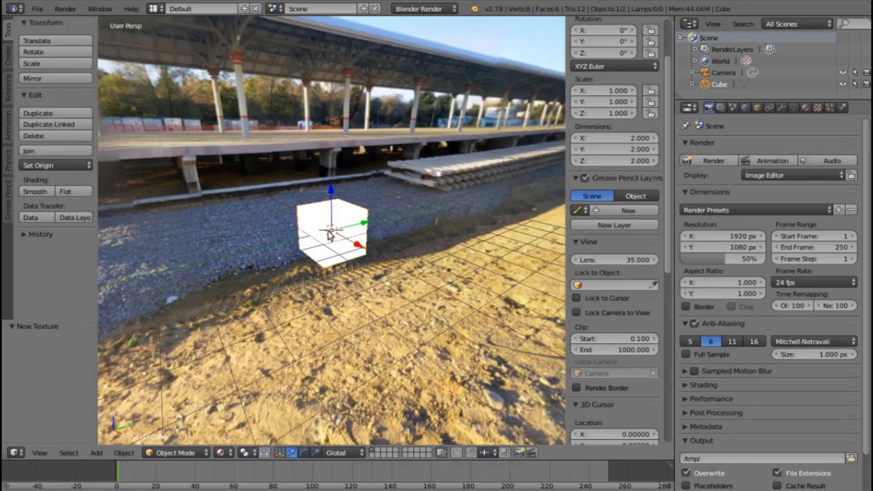
Step: Save the cube texture's environment map over BoxMapConverted.png in the BoxMapImages folder inside Desktop/New Folder
click(819, 109)
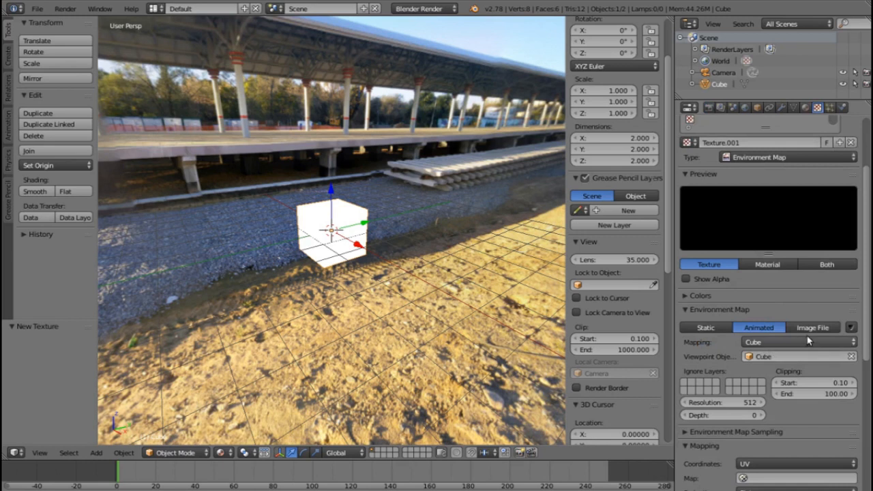
click(851, 328)
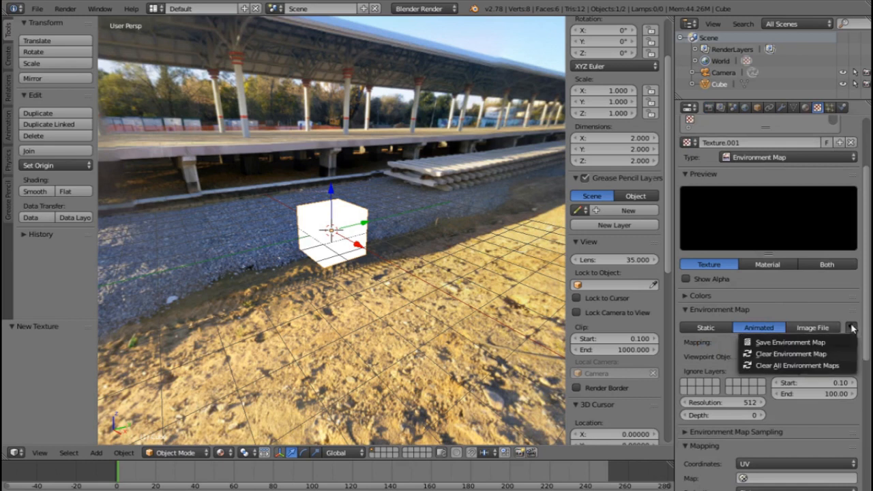
click(781, 342)
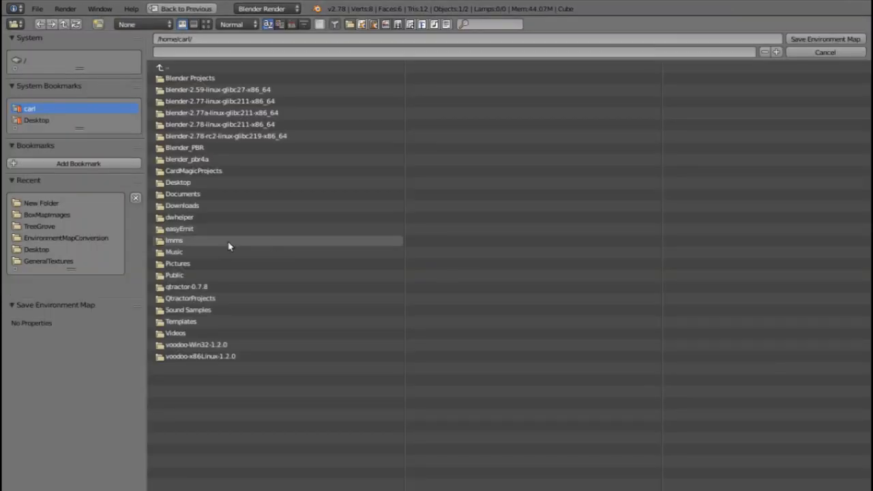
click(37, 120)
click(208, 79)
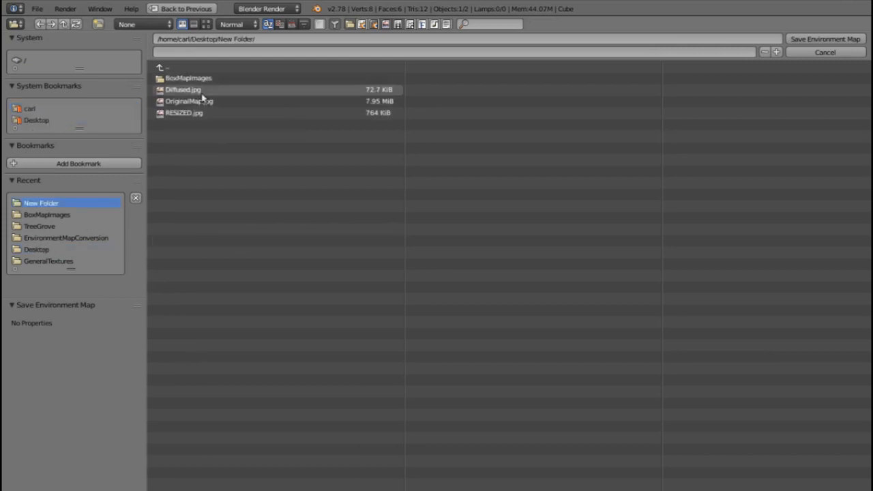
click(211, 79)
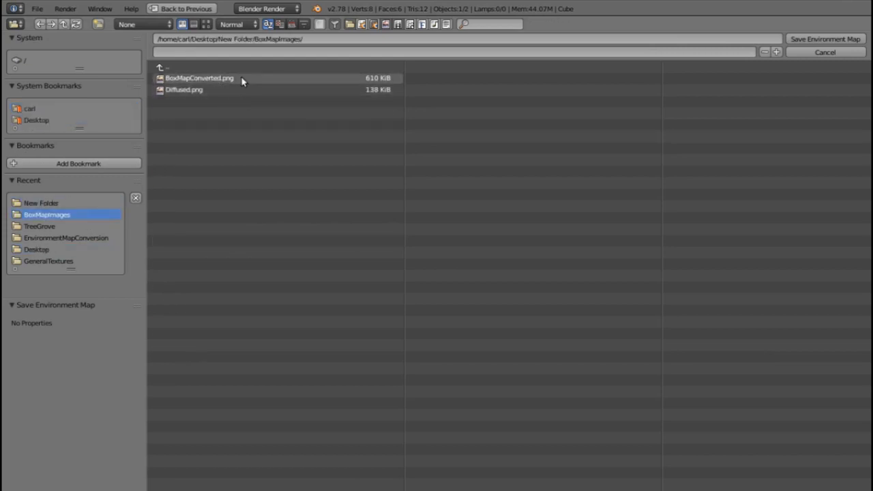
click(206, 24)
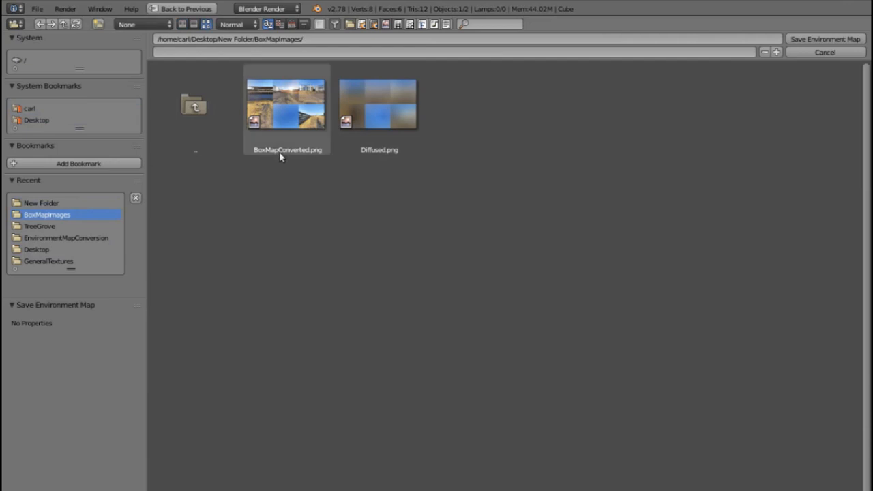
click(290, 119)
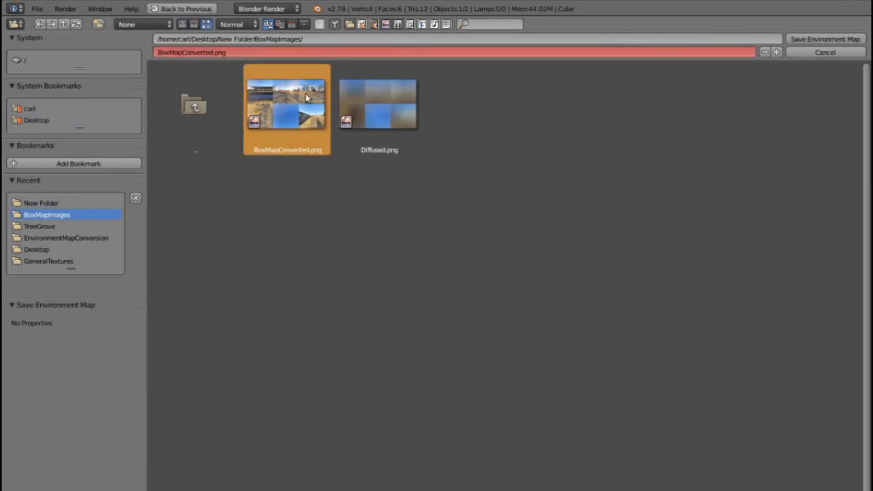
click(825, 39)
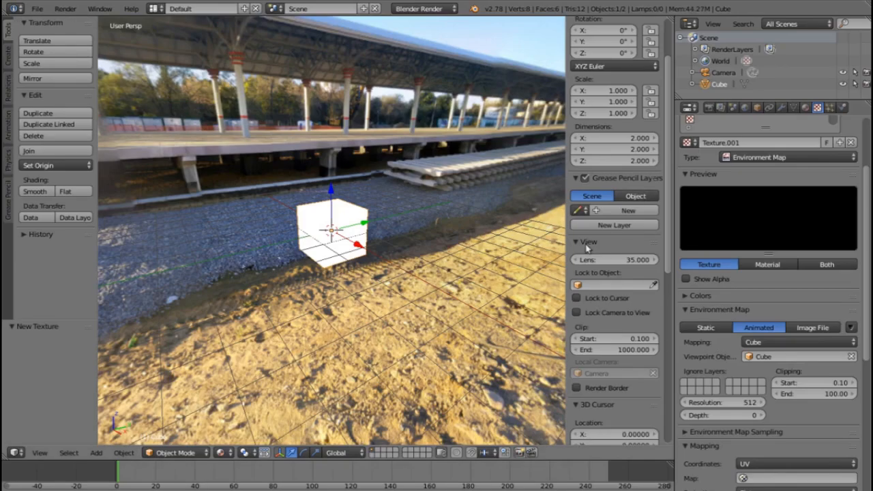
Step: Replace the world texture's image RESIZED.jpg with Diffused.jpg from New Folder and look around the new background
click(745, 107)
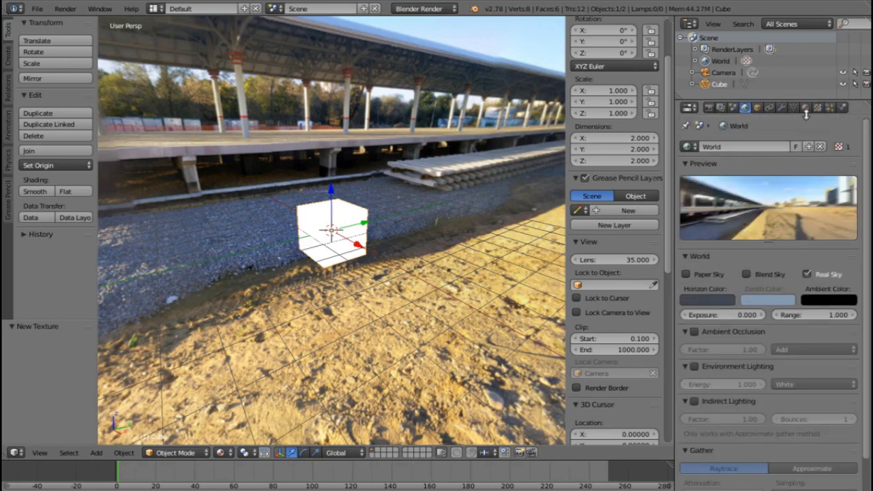
click(818, 108)
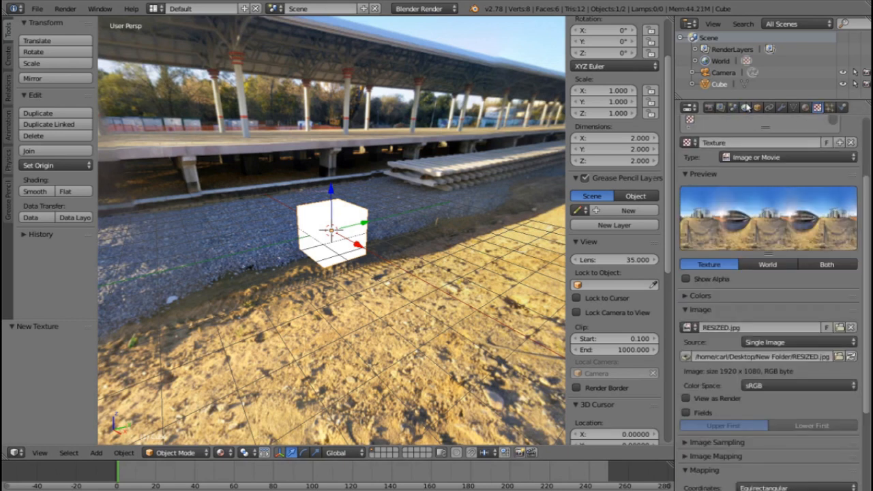
scroll(784, 317, up, 3)
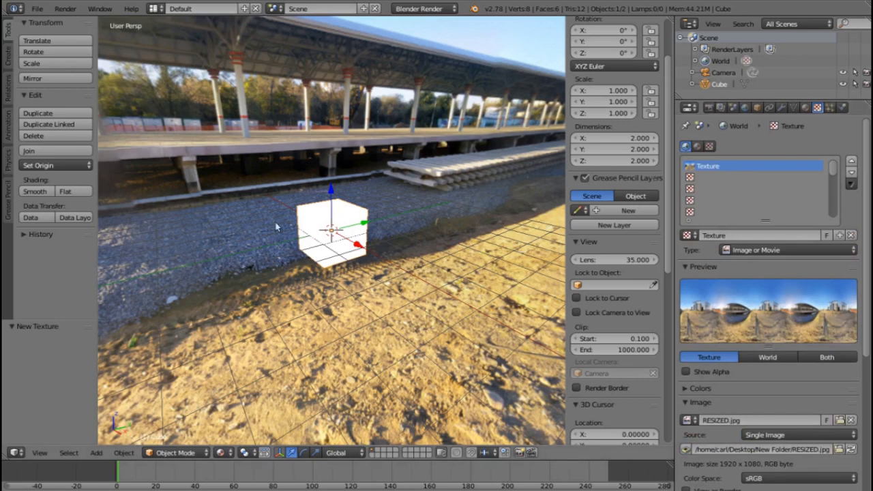
scroll(785, 372, down, 2)
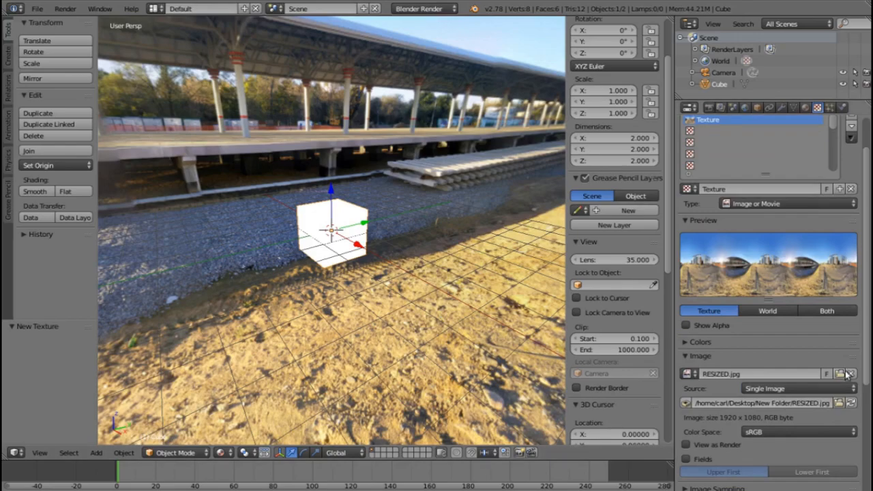
click(841, 374)
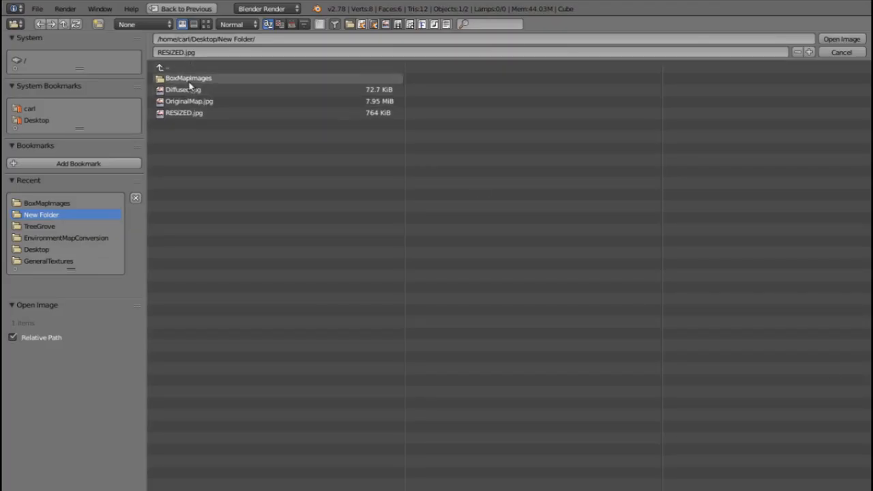
click(206, 24)
click(387, 115)
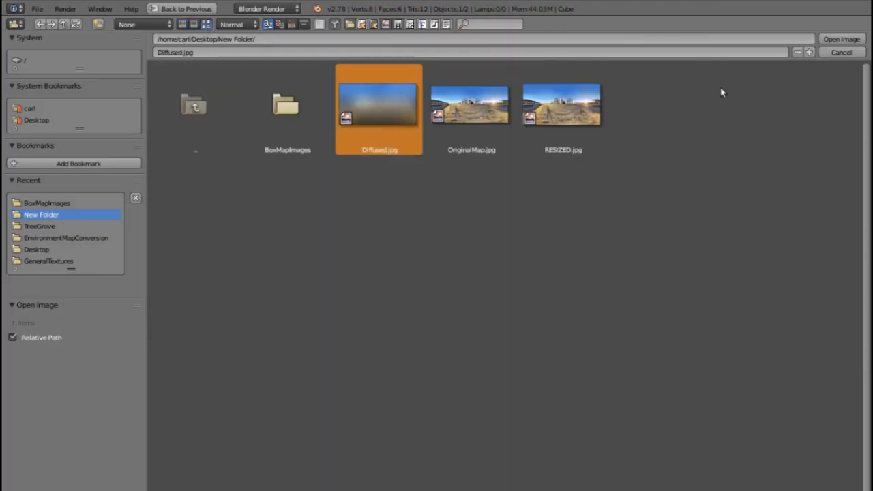
click(838, 40)
middle_drag(431, 202, 249, 140)
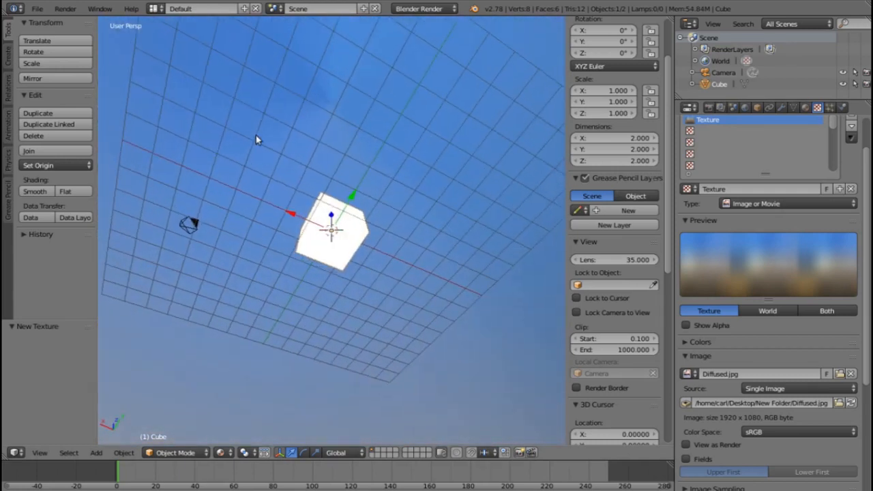
middle_drag(406, 160, 475, 260)
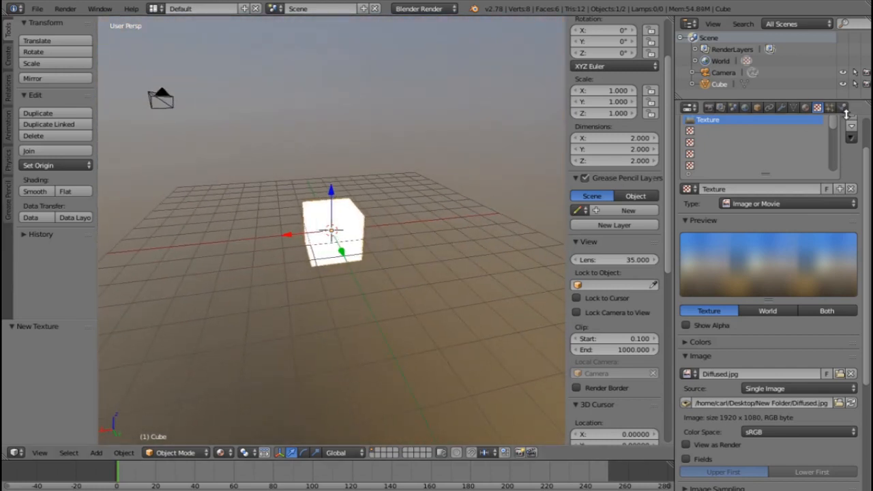
Step: Clear all environment maps from the cube material's environment map texture
click(806, 108)
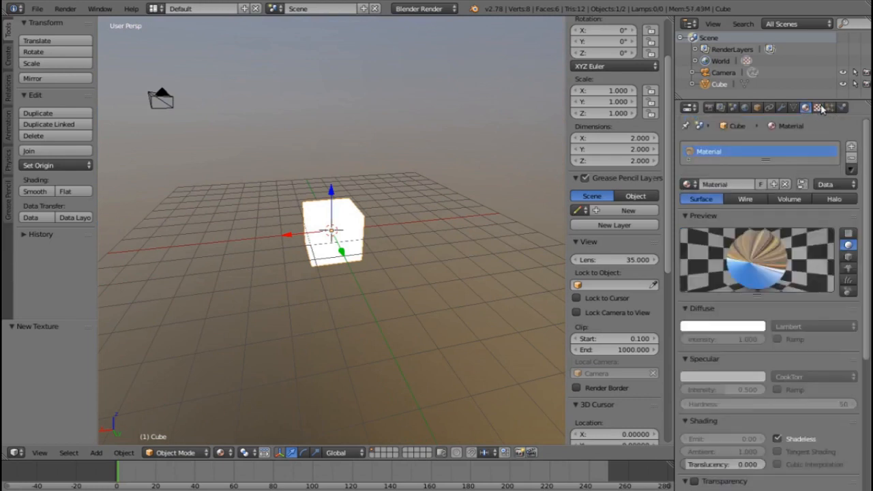
click(817, 108)
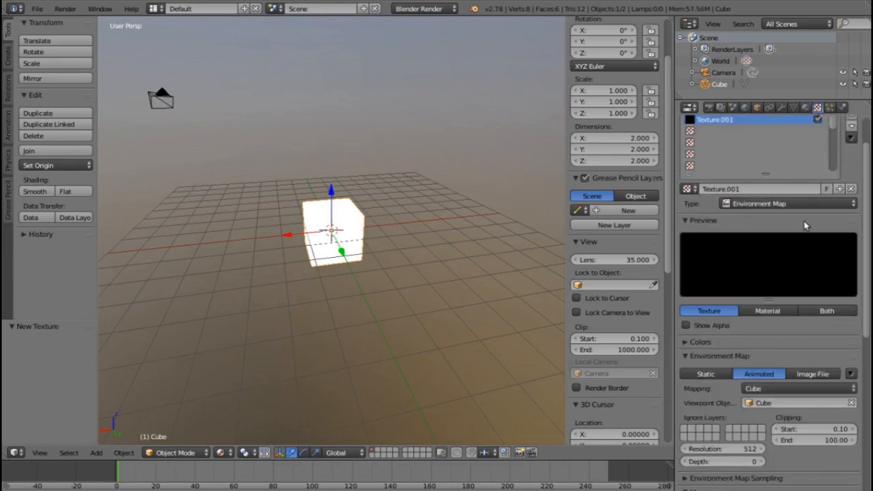
scroll(813, 371, down, 3)
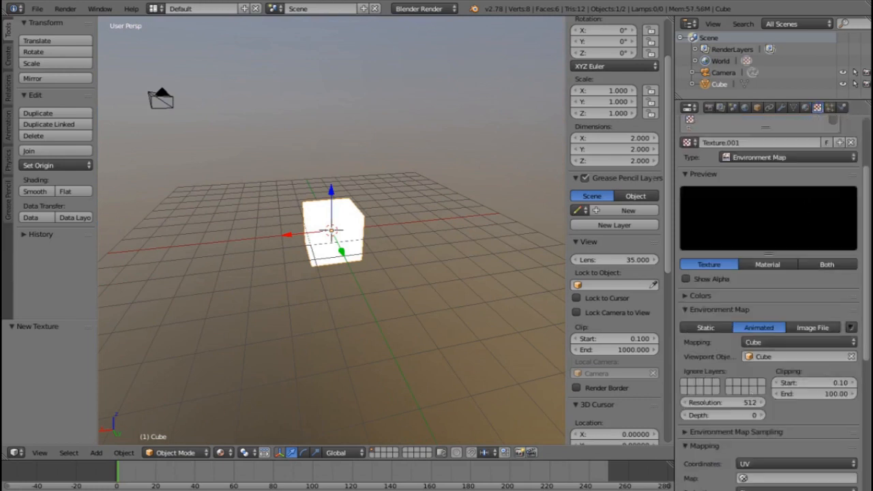
click(851, 328)
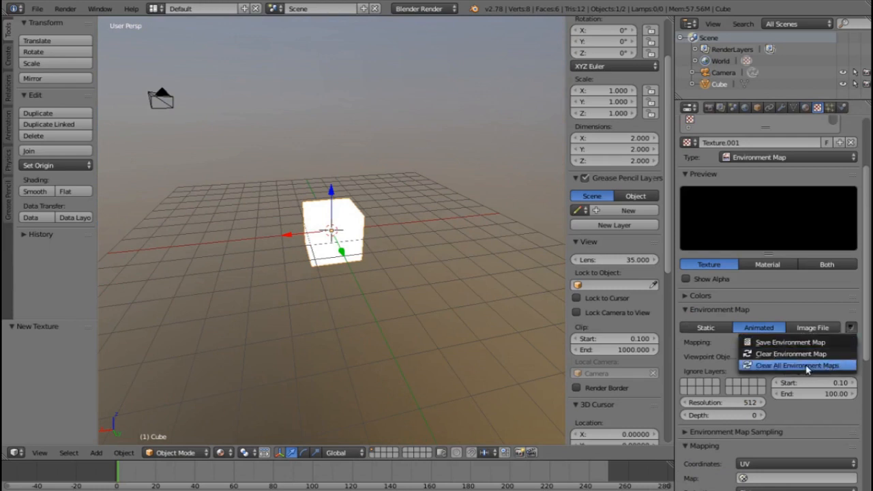
click(808, 367)
click(854, 327)
click(796, 356)
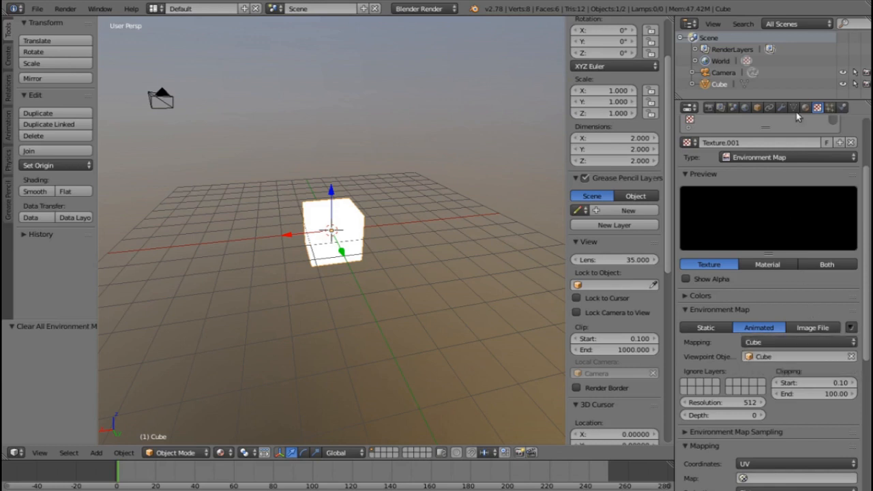
Step: Render the frame again with the diffused world background and return to the 3D view
click(708, 107)
click(719, 162)
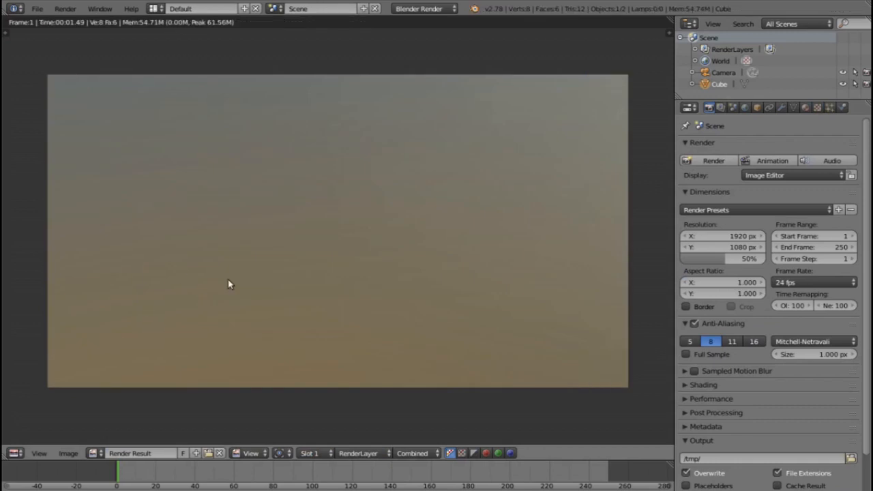
click(17, 453)
click(31, 439)
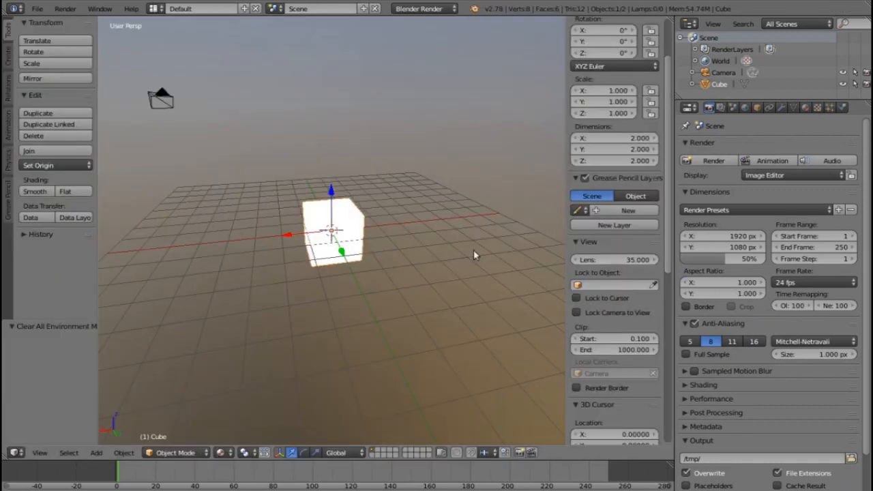
Step: Save the cube texture's new environment map over Diffused.png in the BoxMapImages folder
click(818, 108)
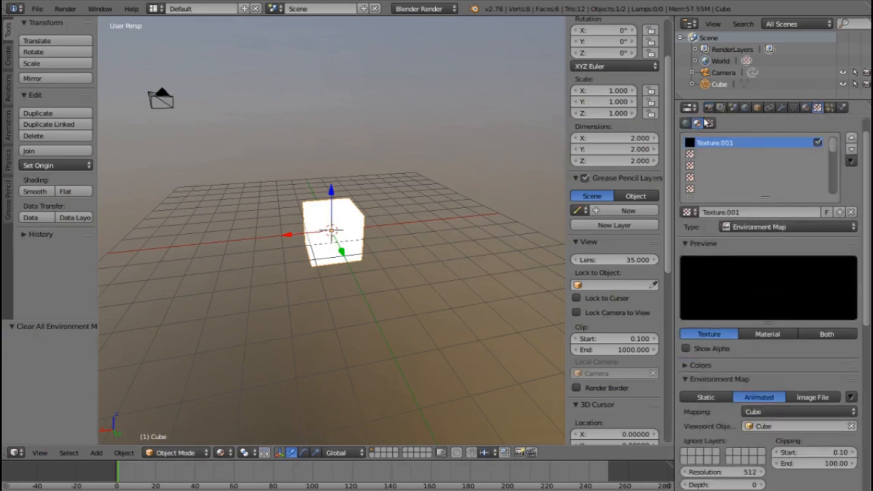
scroll(814, 421, down, 2)
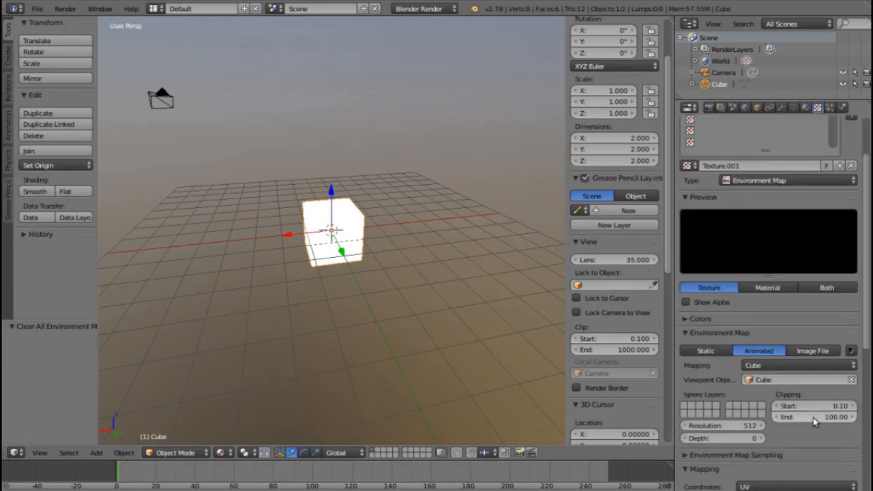
click(851, 351)
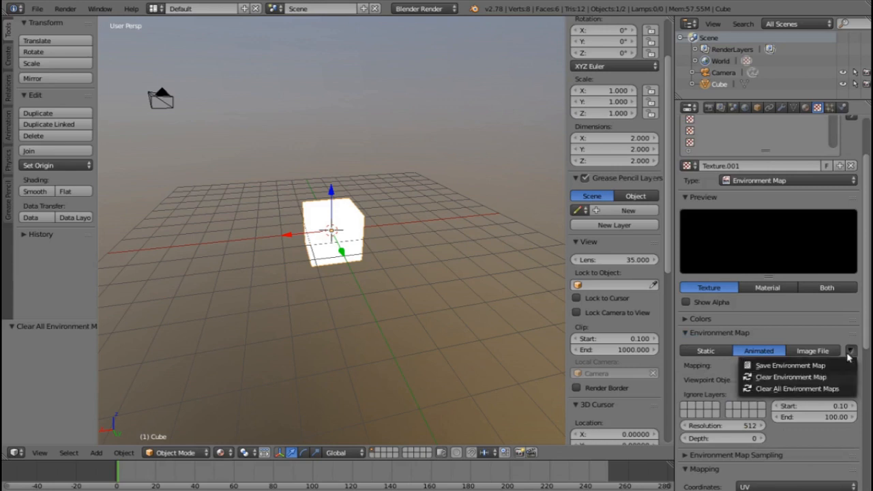
click(769, 367)
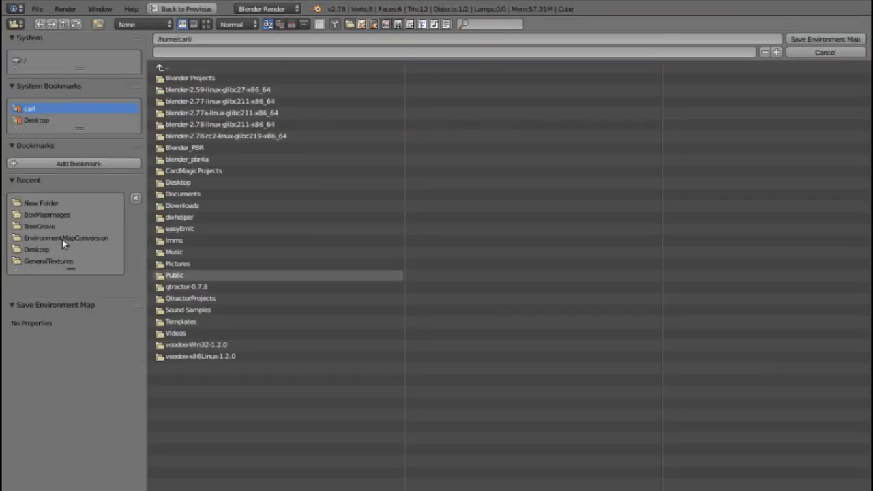
click(48, 214)
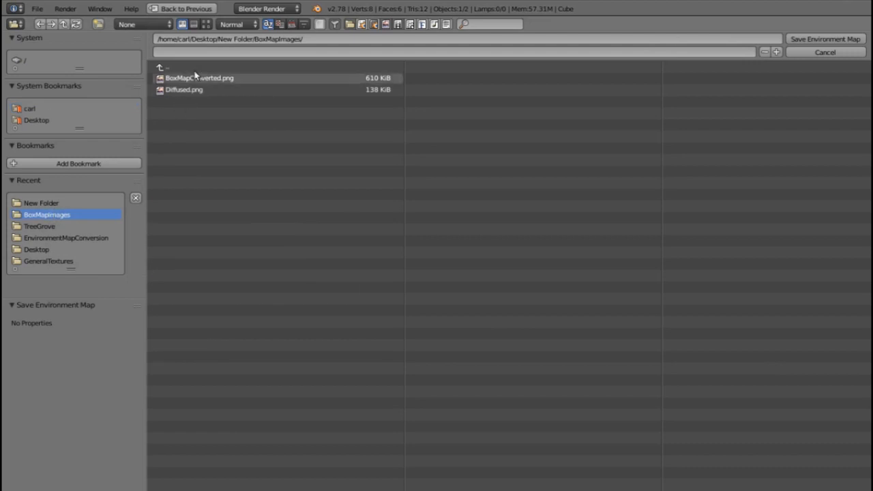
click(206, 24)
click(394, 117)
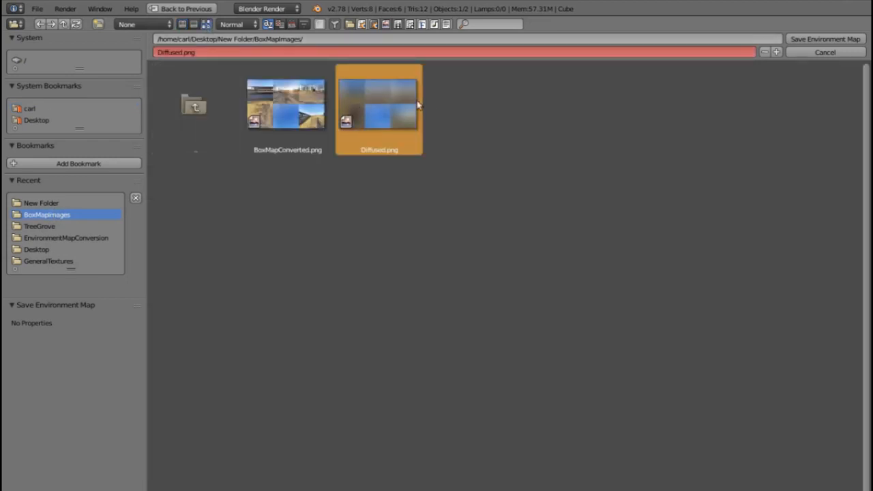
click(808, 40)
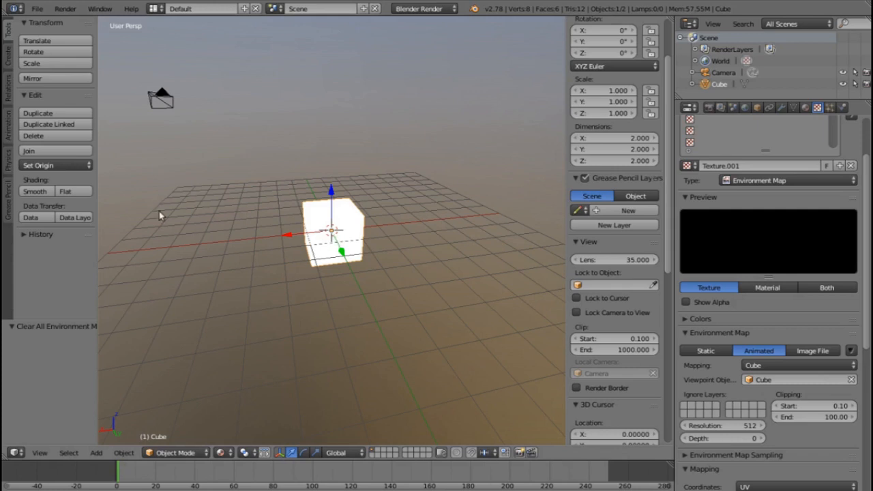
Step: Launch GIMP from the system's graphic design applications and move its empty image window clear of the toolbox
key(super)
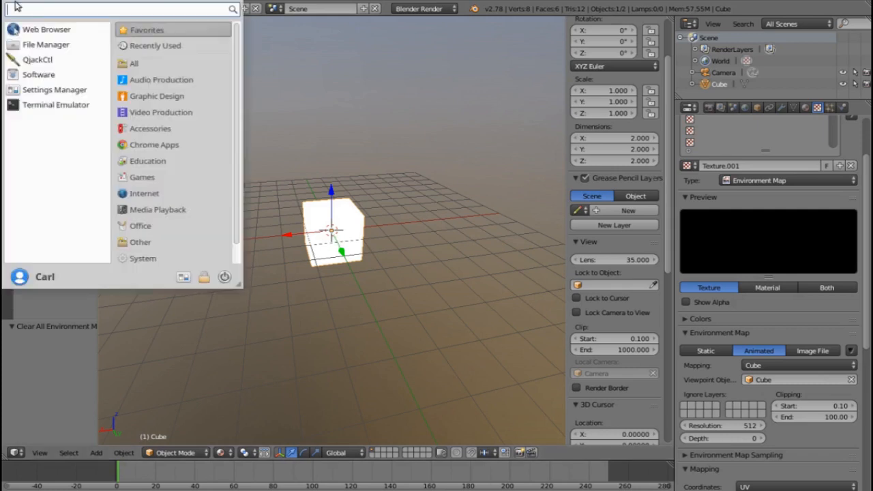
click(151, 100)
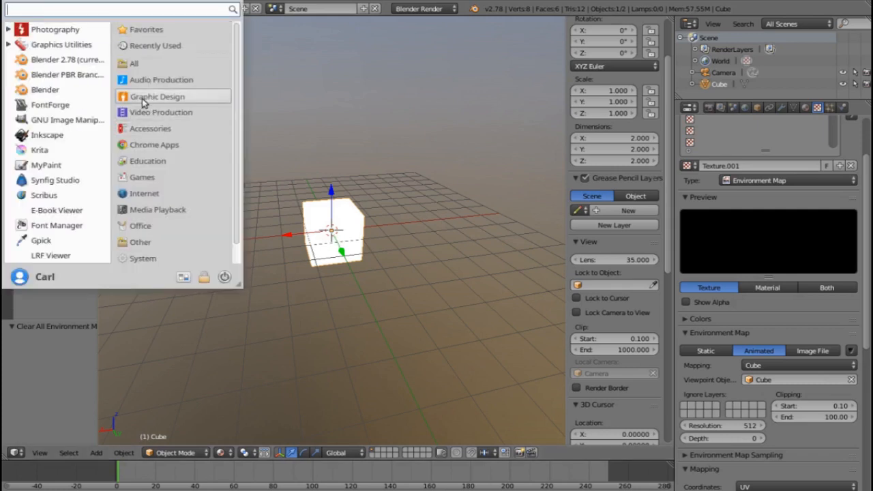
click(65, 118)
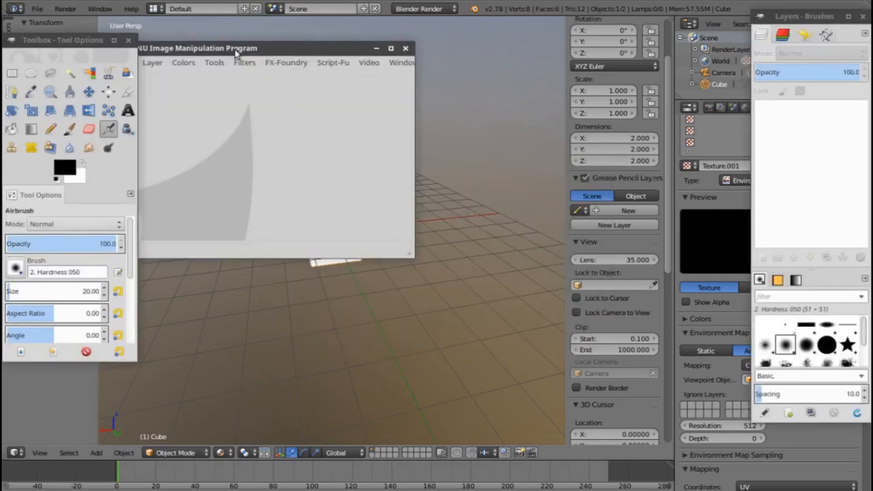
drag(236, 53, 498, 134)
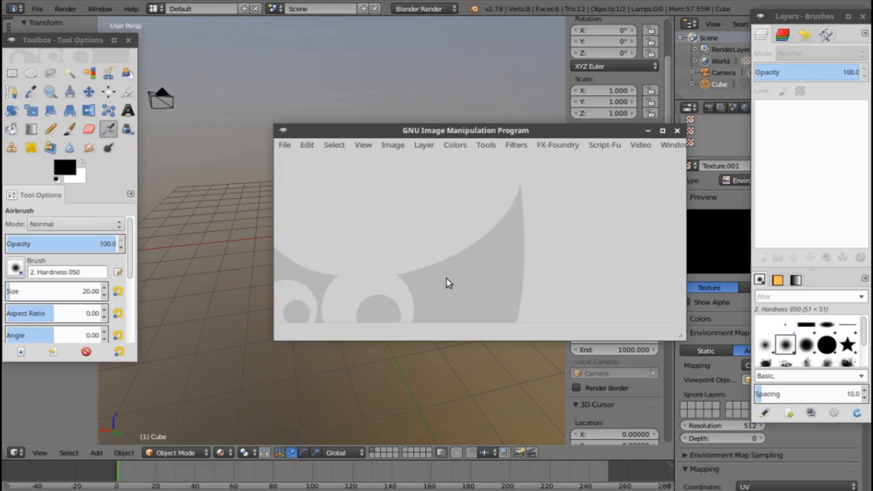
drag(449, 130, 416, 130)
Step: Open Diffused.png from the BoxMapImages folder inside the Desktop's New Folder and reposition the image window
click(254, 145)
click(266, 184)
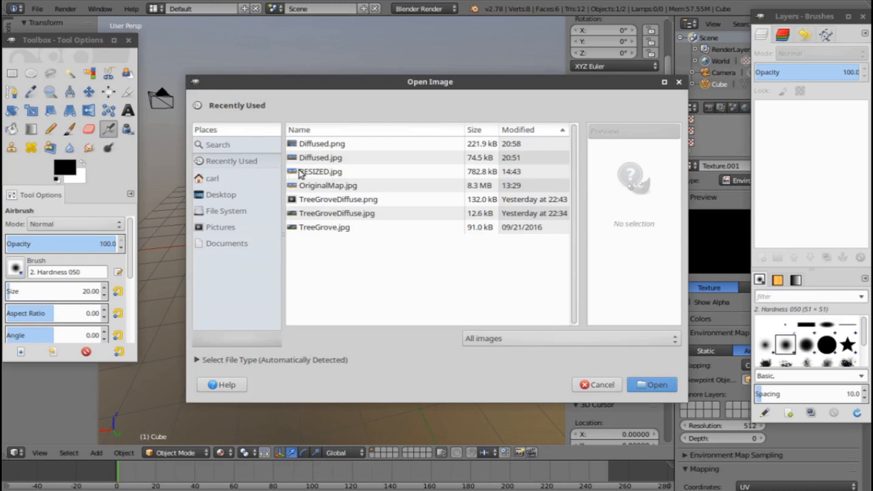
click(213, 178)
click(219, 194)
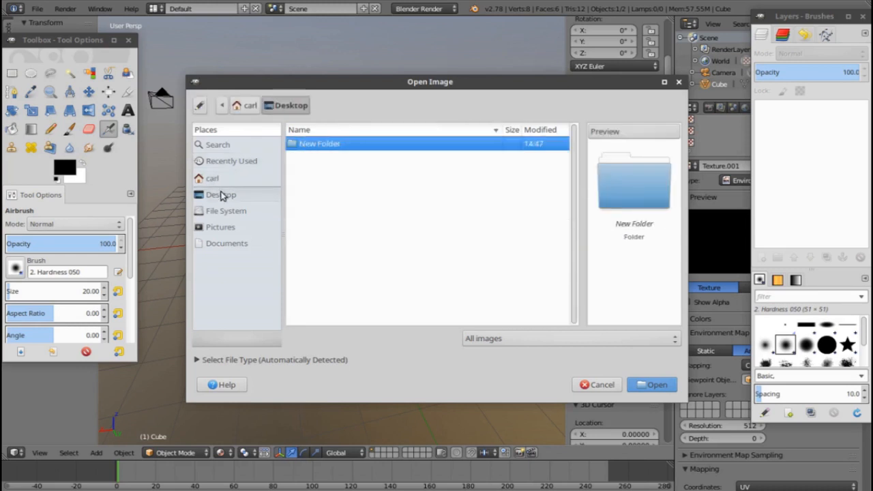
double_click(303, 145)
double_click(302, 143)
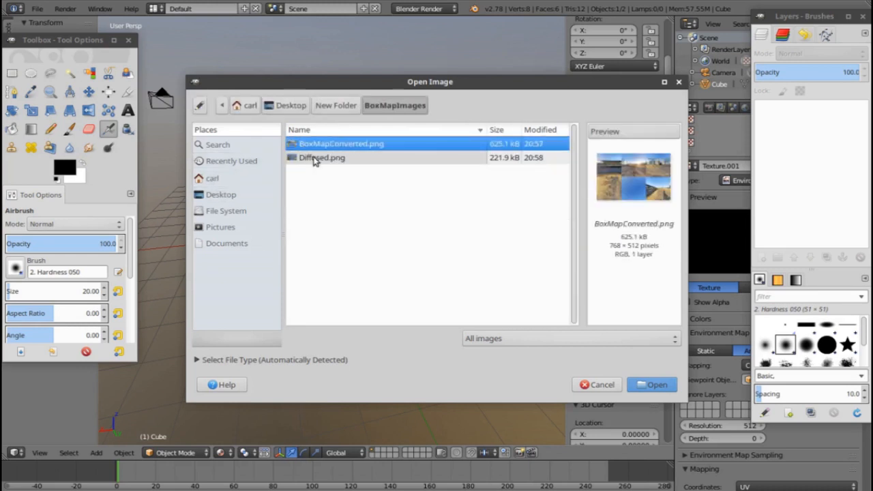
click(322, 158)
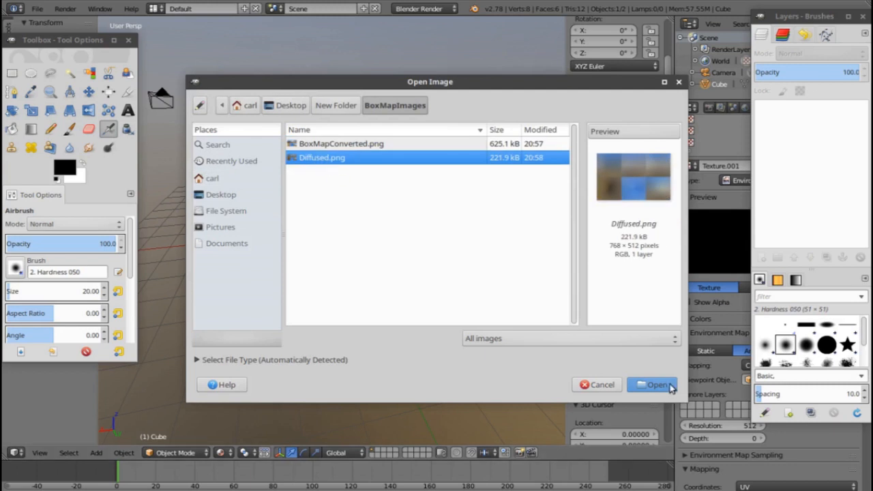
click(652, 385)
drag(513, 133, 436, 61)
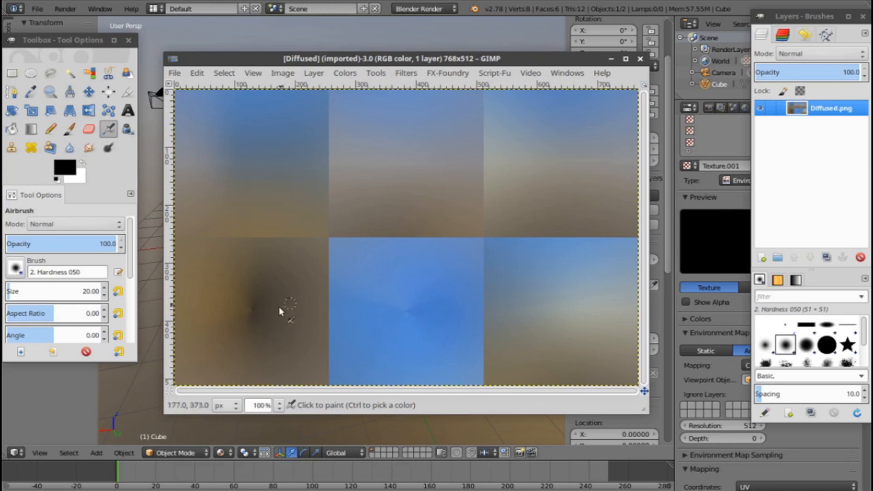
Step: Smudge the pinched centres of the ground and sky tiles using the 2. Hardness 025 brush at size 185.53
click(88, 148)
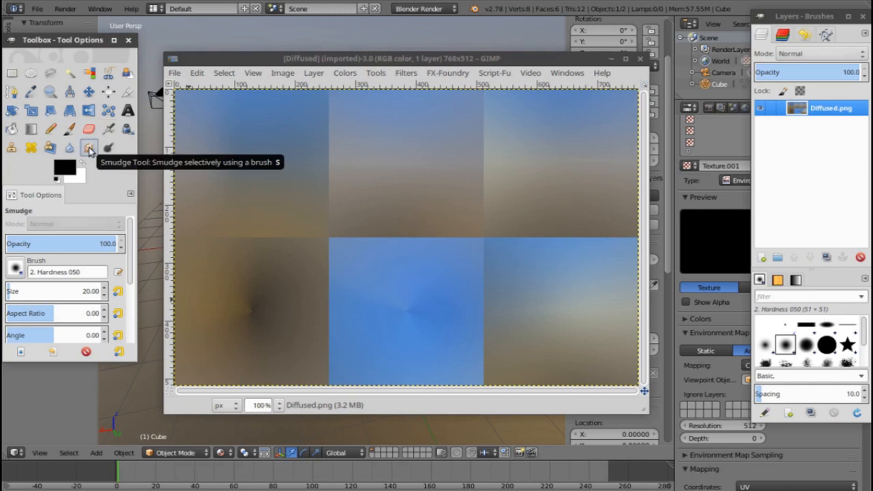
mouse_move(12, 292)
mouse_down()
mouse_move(39, 293)
mouse_move(20, 293)
mouse_up()
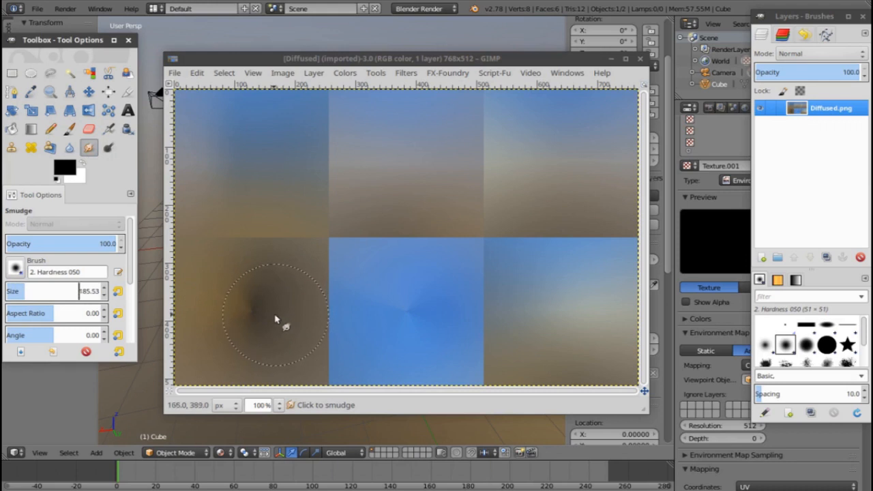
click(764, 345)
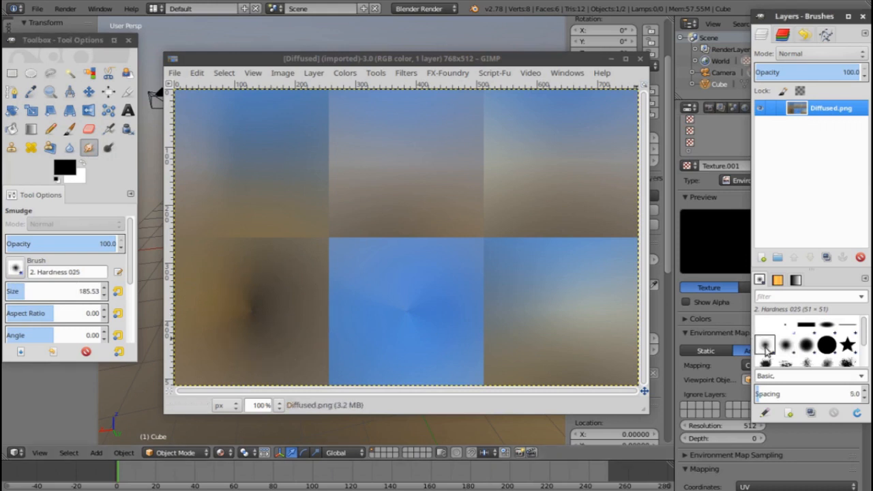
click(251, 313)
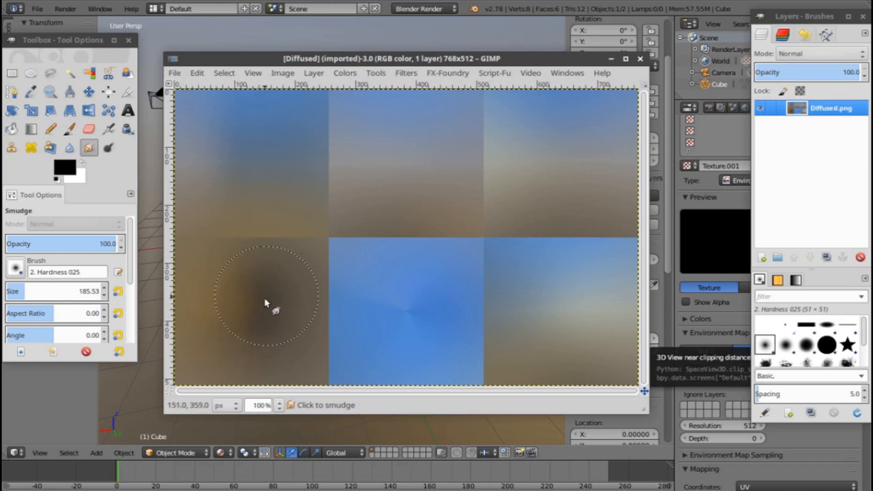
mouse_move(261, 312)
mouse_down()
mouse_move(267, 320)
mouse_move(266, 302)
mouse_move(244, 307)
mouse_move(241, 343)
mouse_move(251, 331)
mouse_move(243, 335)
mouse_move(271, 335)
mouse_move(269, 326)
mouse_move(259, 339)
mouse_move(272, 314)
mouse_move(294, 306)
mouse_move(242, 304)
mouse_move(212, 275)
mouse_move(246, 302)
mouse_move(230, 289)
mouse_up()
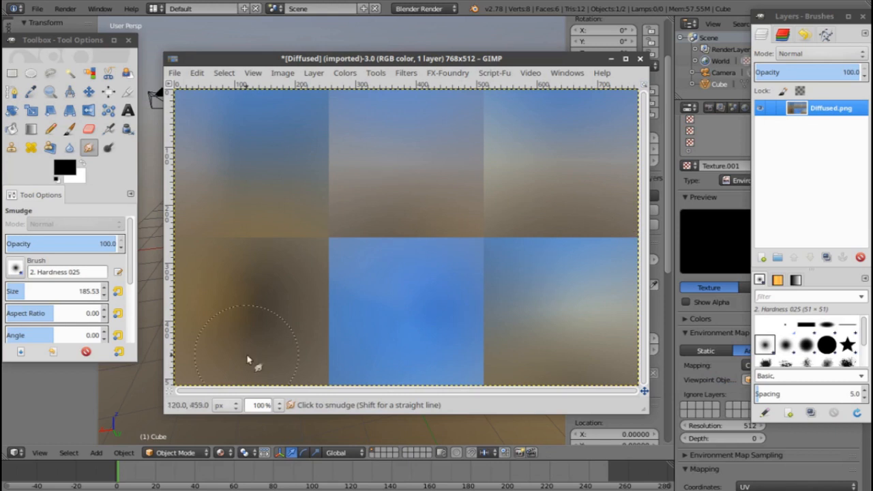
Step: Overwrite Diffused.png with the smudged image, close it discarding the unsaved GIMP changes, and quit GIMP
click(174, 73)
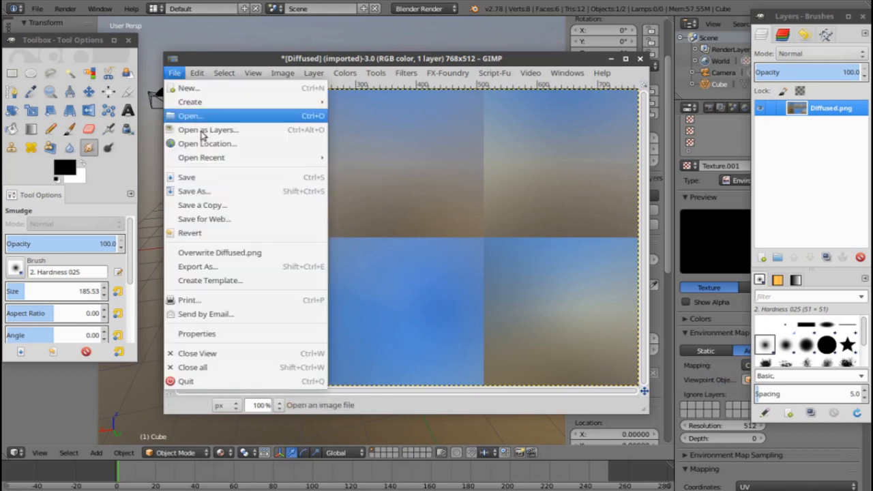
click(223, 252)
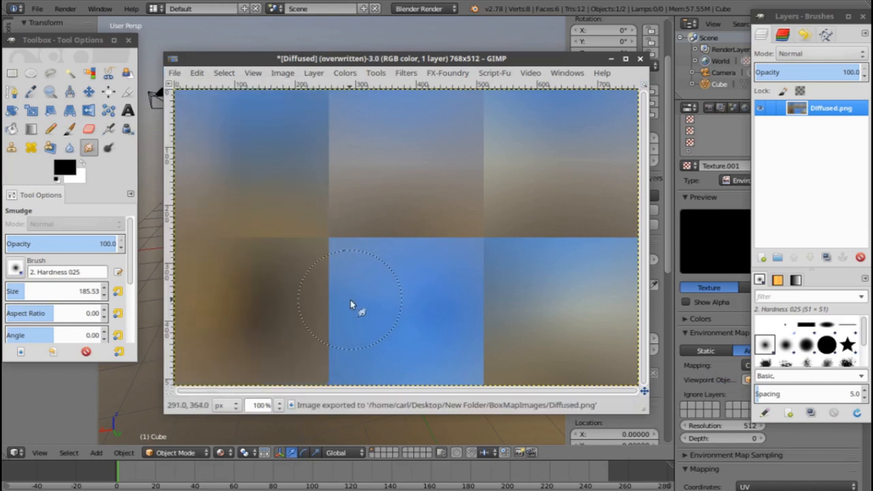
click(640, 59)
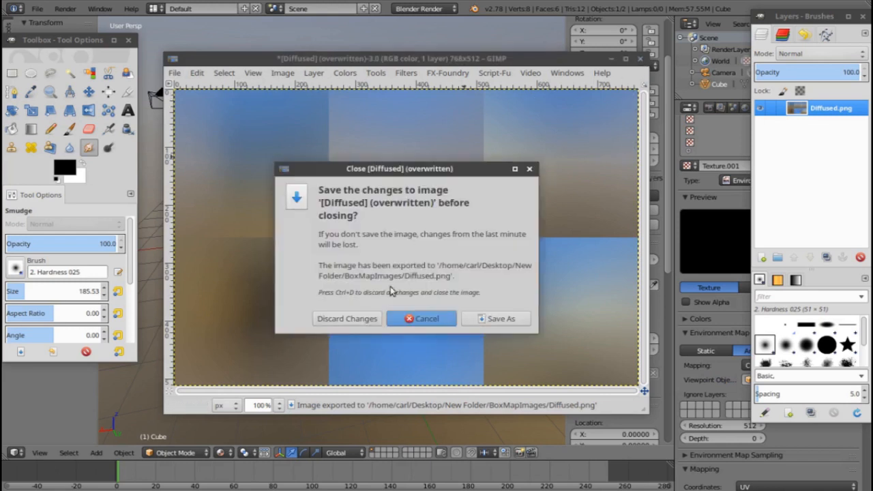
click(375, 317)
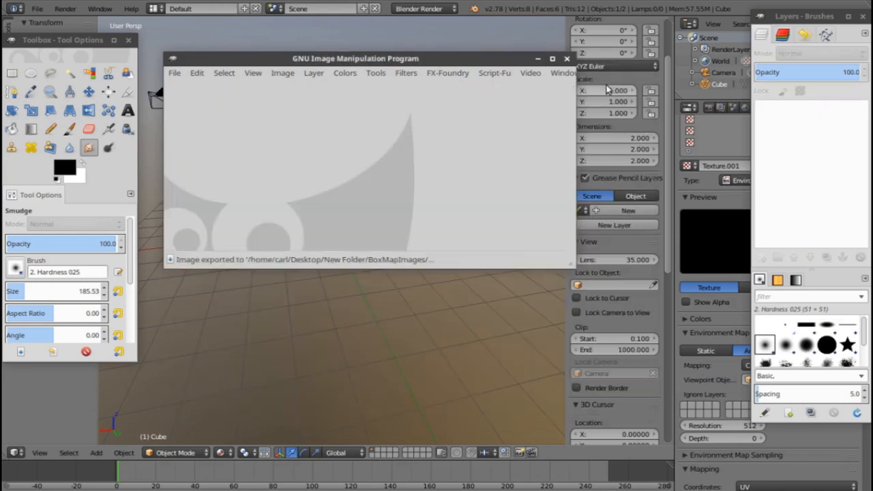
click(566, 58)
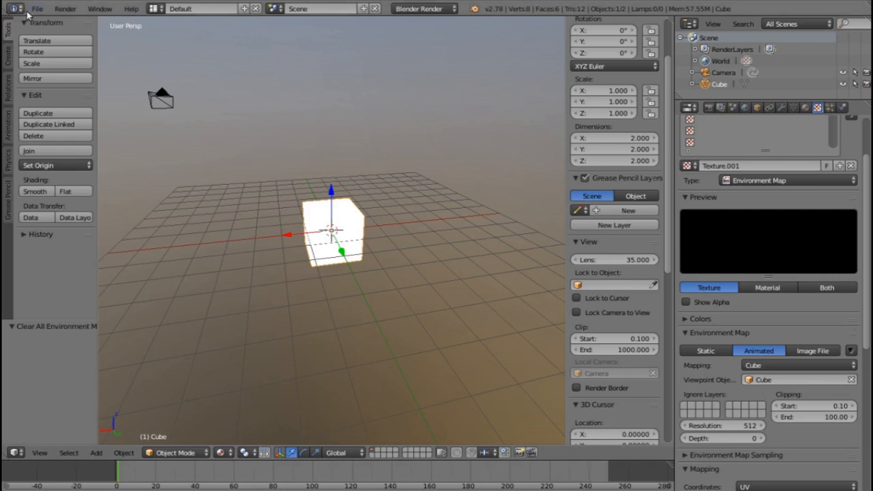
Step: Start a new default Blender scene, widen the properties area, and hide the lamp in the viewport
click(37, 8)
click(49, 24)
click(62, 34)
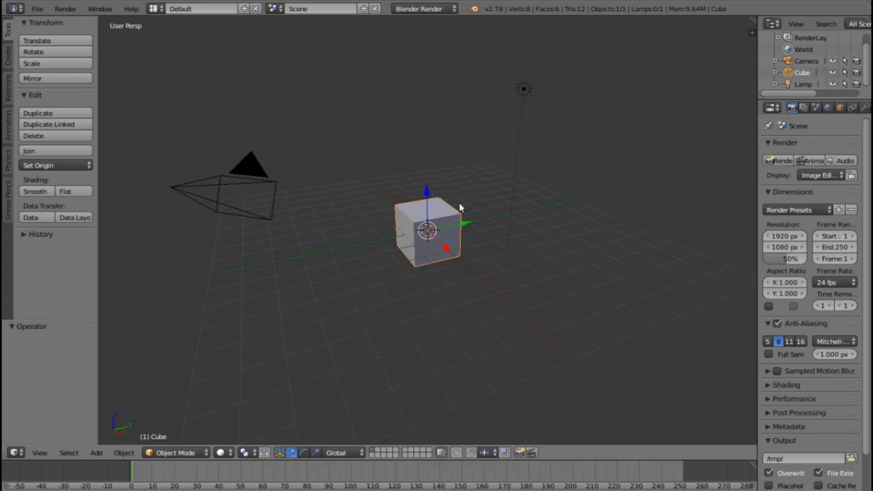
right_click(523, 91)
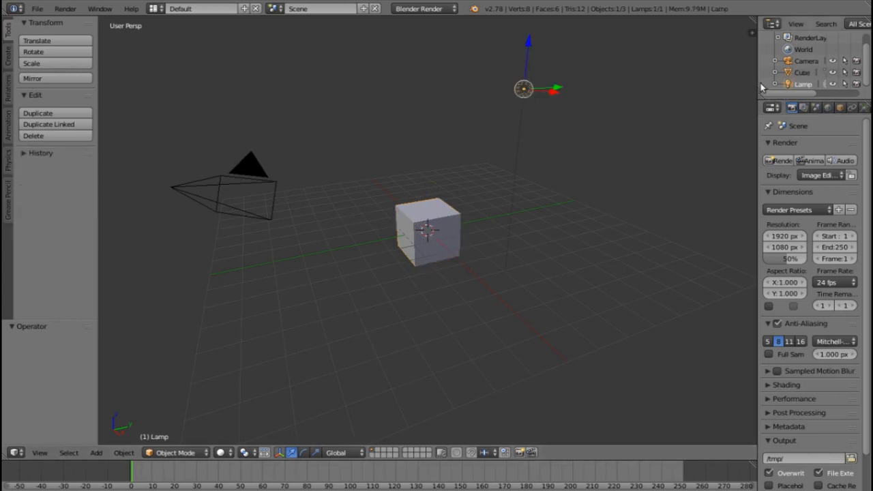
drag(757, 83, 678, 85)
click(832, 93)
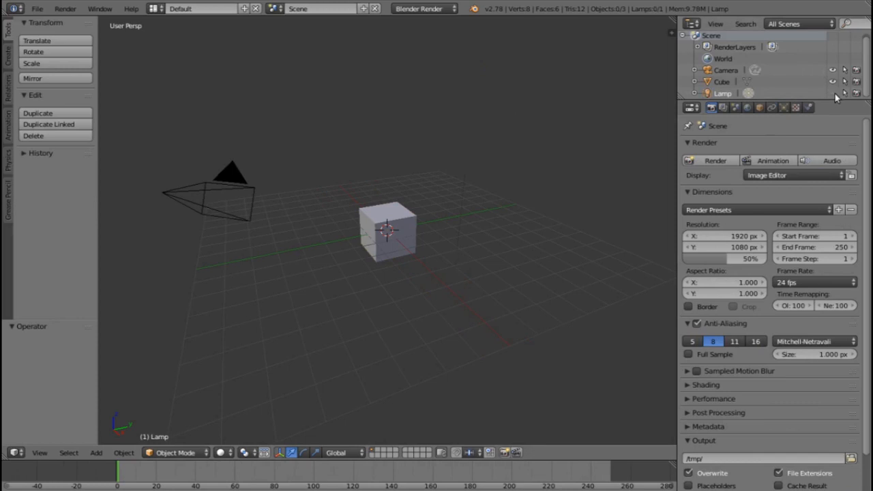
Step: Show the 3D view's properties and set the viewport shading mode to GLSL
key(n)
scroll(652, 299, down, 3)
scroll(651, 298, down, 4)
click(626, 330)
click(609, 312)
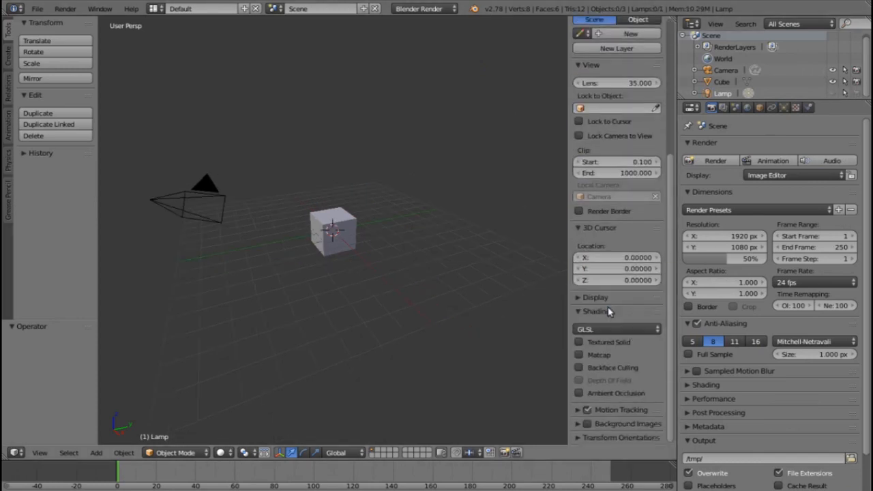
Step: Delete the default cube and add a Monkey mesh in its place at the origin
right_click(334, 231)
key(x)
click(339, 226)
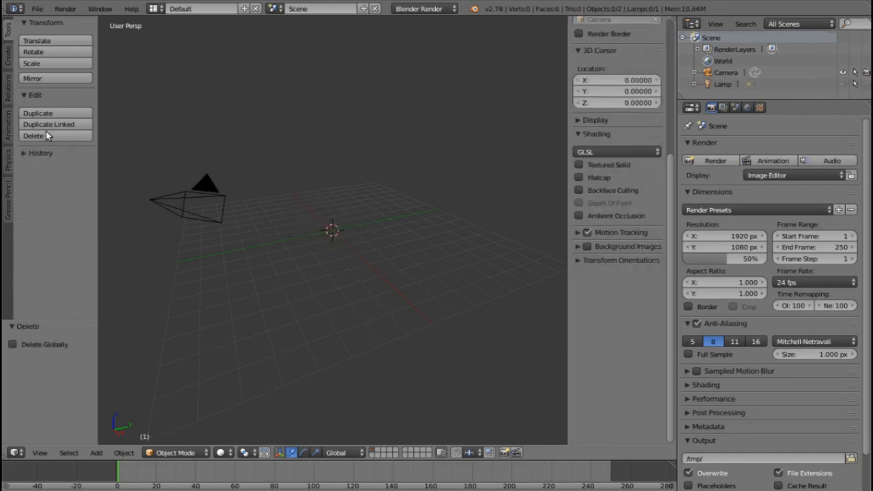
click(96, 453)
mouse_move(106, 440)
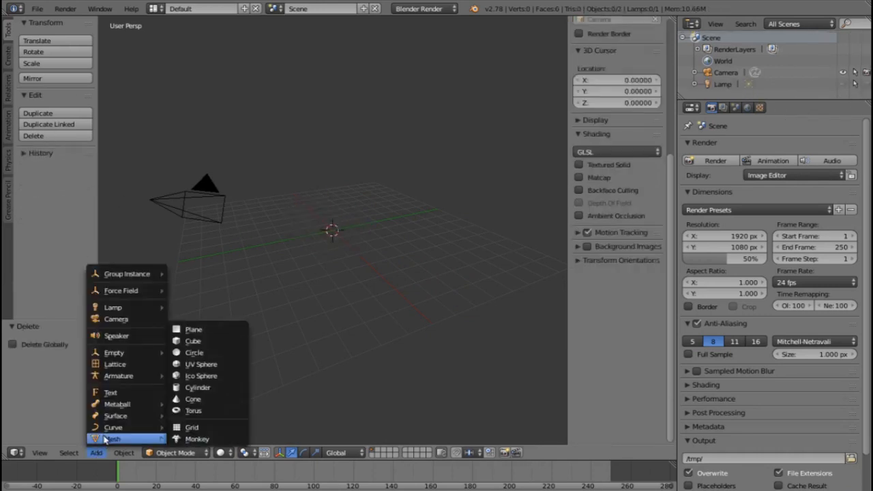
click(196, 439)
Step: Rotate the monkey about -42.5° around the X axis and scale it up by about 2.37
key(r)
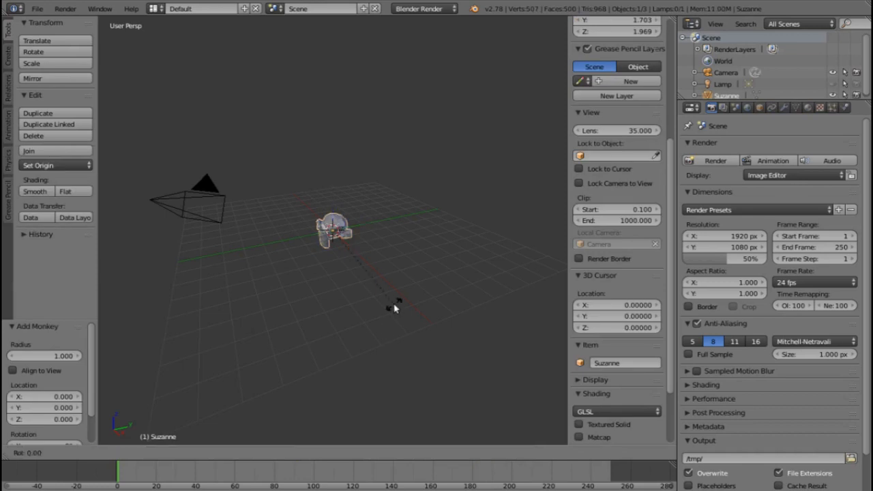
key(x)
click(330, 322)
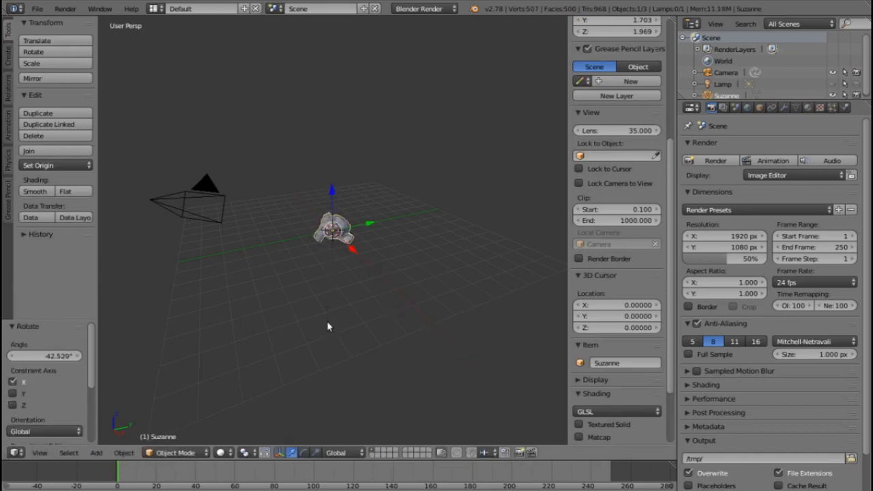
key(s)
click(424, 358)
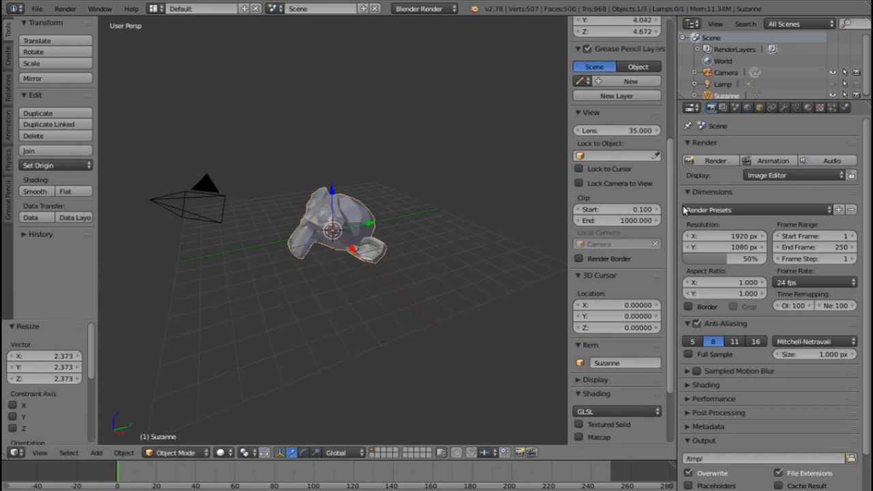
Step: Add a Subdivision Surface modifier with 2 view subdivisions to the monkey and shade it smooth
click(783, 107)
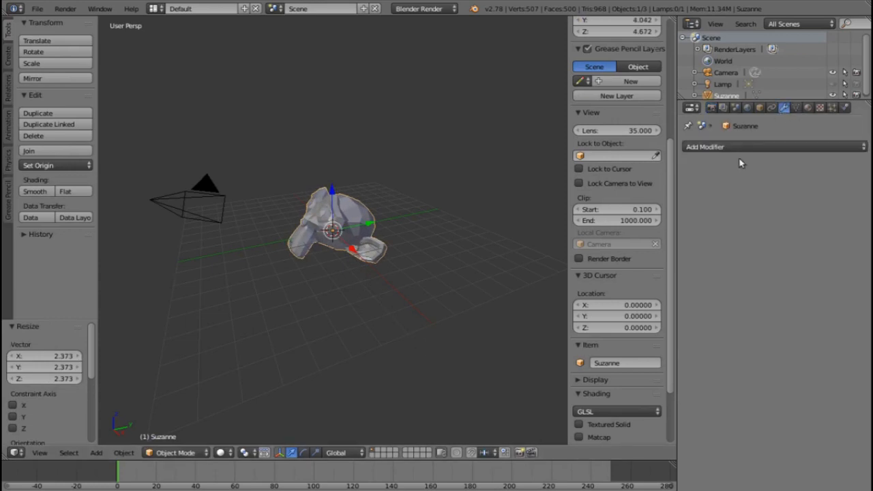
click(740, 147)
click(638, 339)
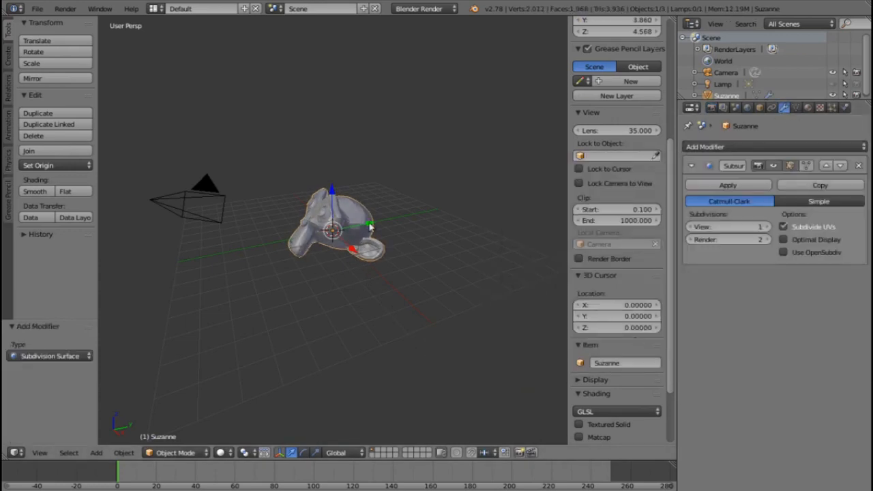
click(768, 227)
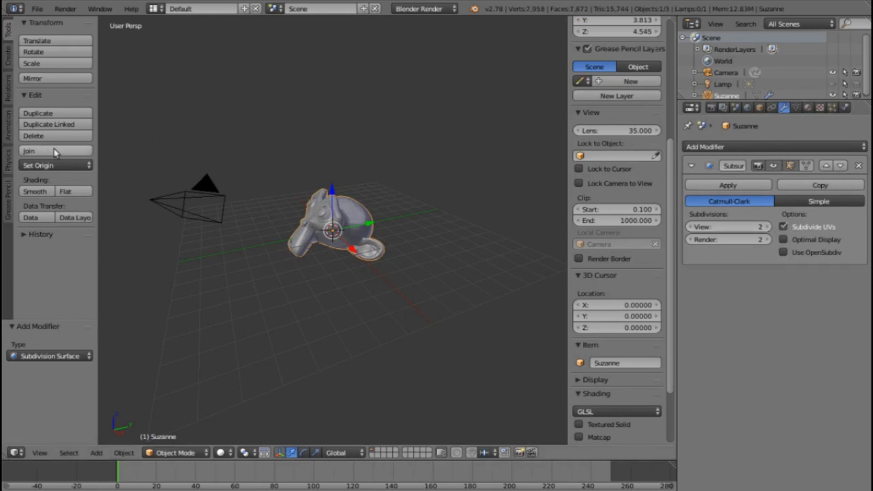
click(35, 191)
Step: Switch the viewport display to Texture shading with the monkey framed closely
scroll(374, 282, up, 2)
middle_drag(370, 286, 335, 274)
scroll(377, 287, up, 2)
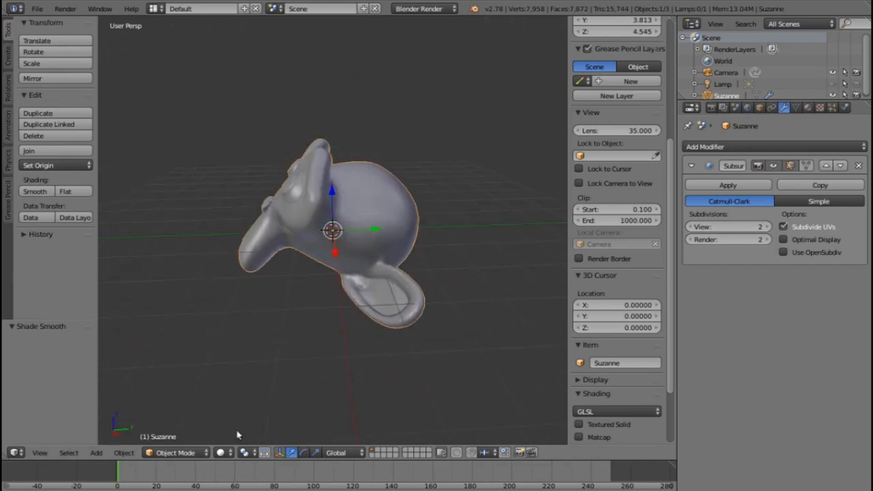
click(225, 453)
click(233, 400)
middle_drag(337, 206, 472, 140)
Step: Add a new texture to the world and set its type to Environment Map
click(747, 107)
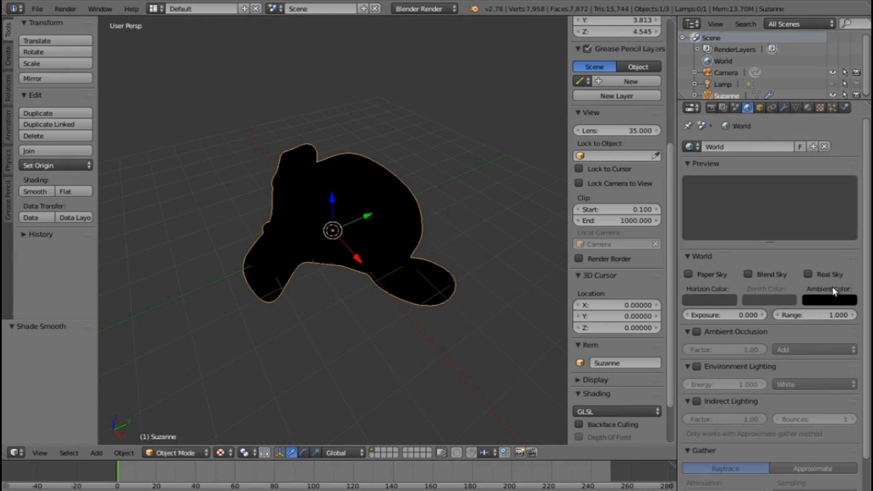
click(821, 108)
click(754, 238)
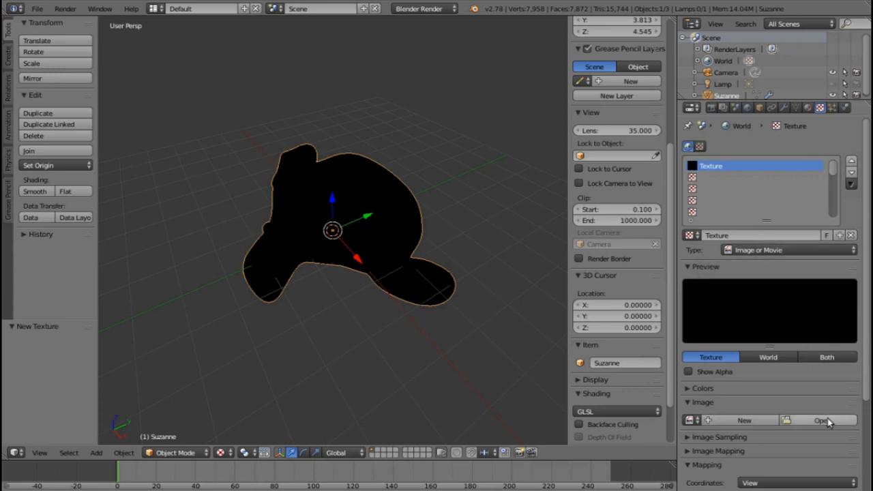
click(769, 251)
click(770, 192)
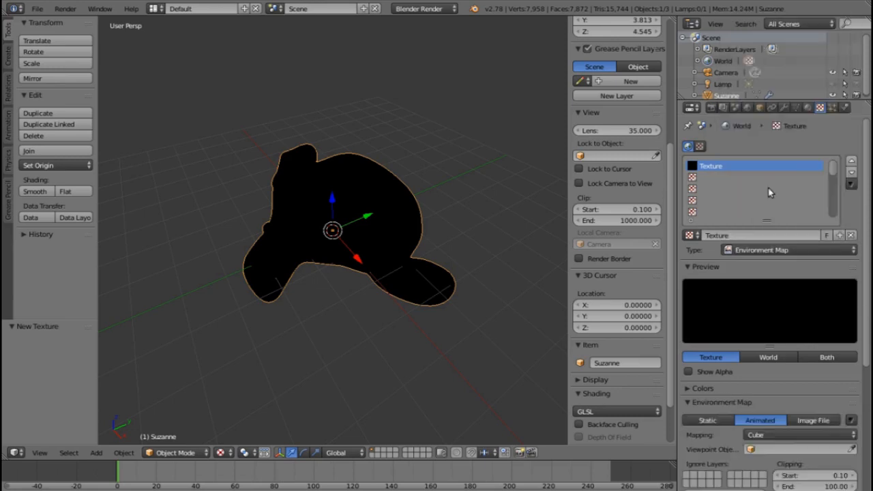
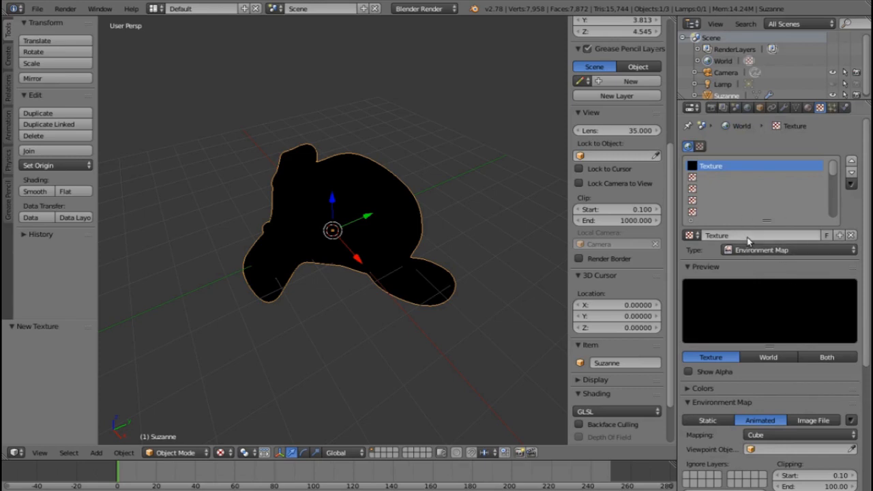
Step: Load BoxMapConverted.png as the image file of the world's environment map texture and make it influence Horizon instead of Blend
click(827, 421)
click(806, 433)
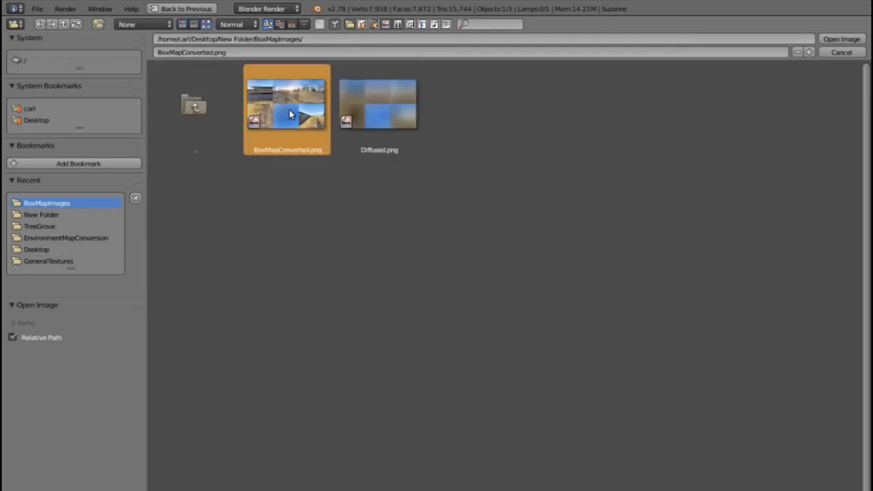
click(839, 39)
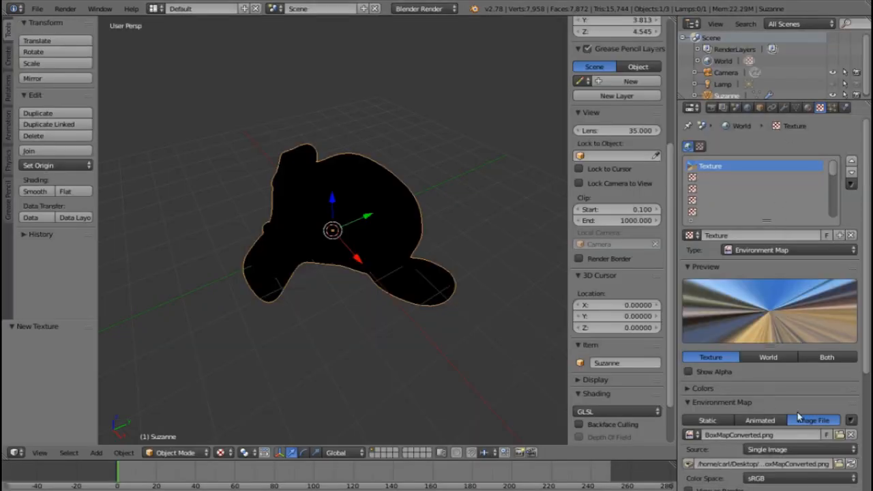
scroll(794, 415, down, 6)
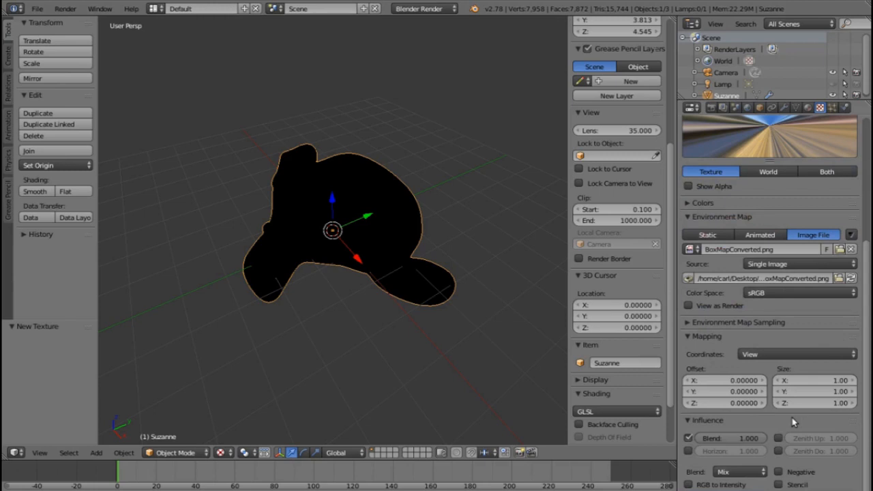
scroll(791, 426, down, 1)
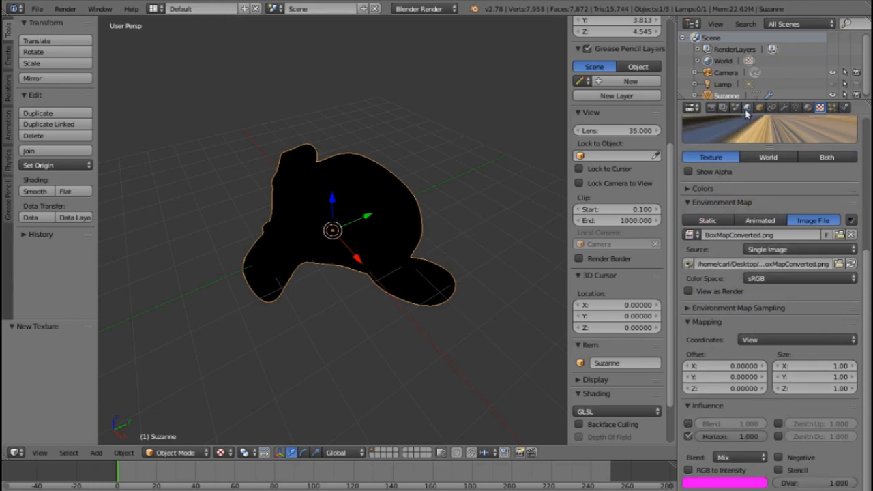
Step: Display the world background in the viewport and enable Real Sky for the world
scroll(621, 254, up, 5)
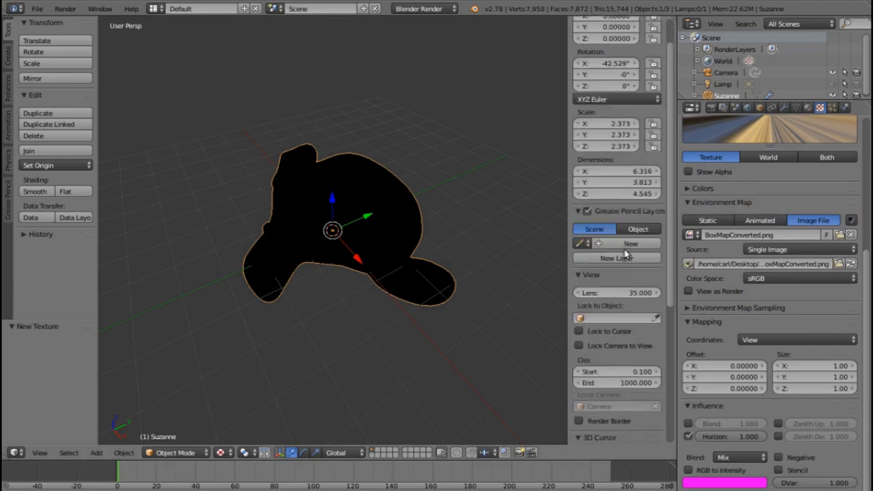
scroll(627, 256, down, 6)
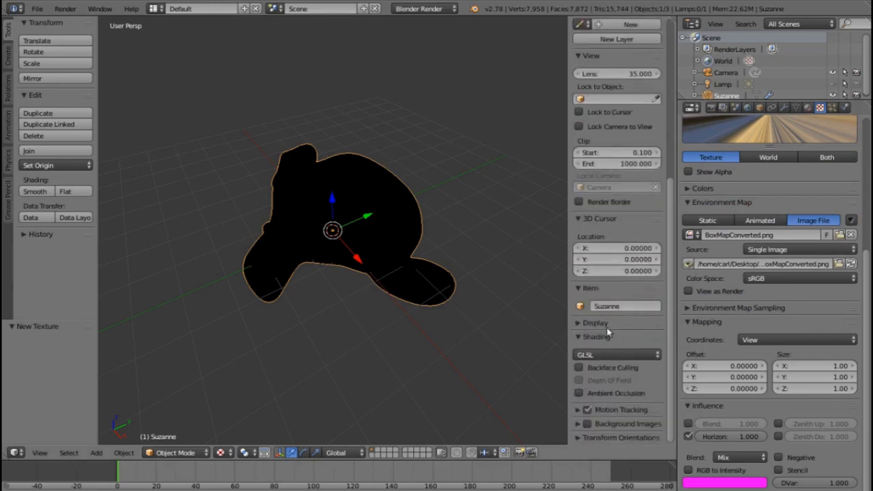
click(579, 354)
mouse_move(488, 308)
middle_down()
mouse_move(523, 218)
mouse_move(169, 263)
mouse_move(422, 284)
mouse_move(293, 174)
mouse_move(286, 252)
mouse_move(492, 293)
middle_up()
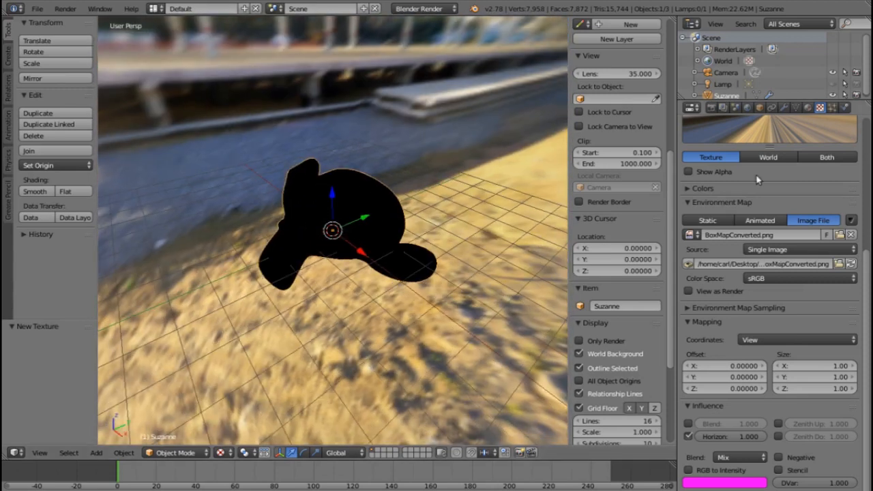
click(748, 108)
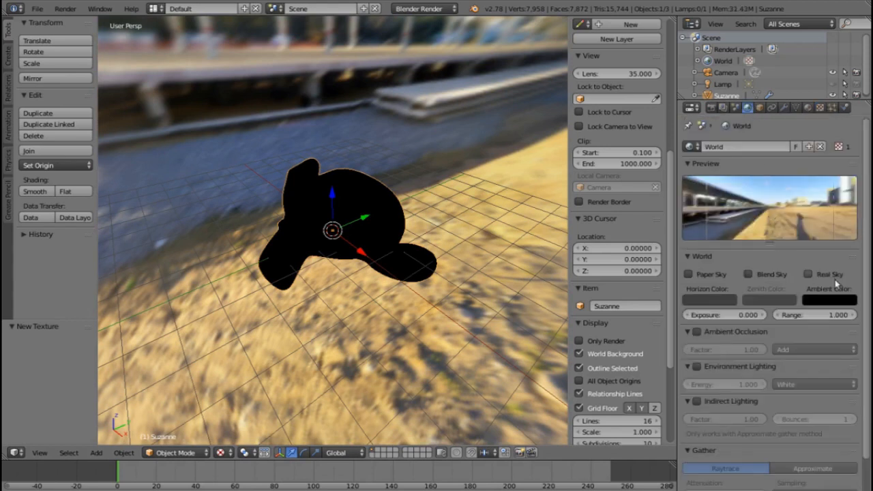
middle_drag(500, 220, 360, 141)
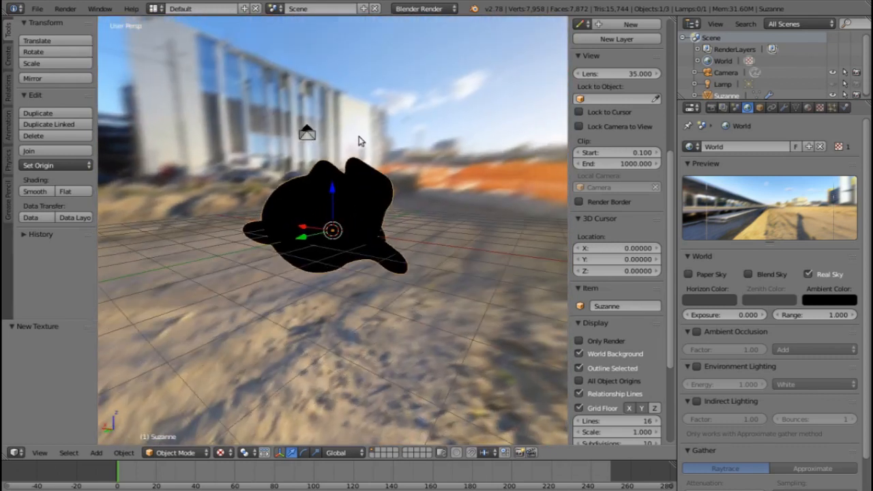
Step: Change the world texture's type to Image or Movie and load RESIZED.jpg from New Folder as its image
click(819, 108)
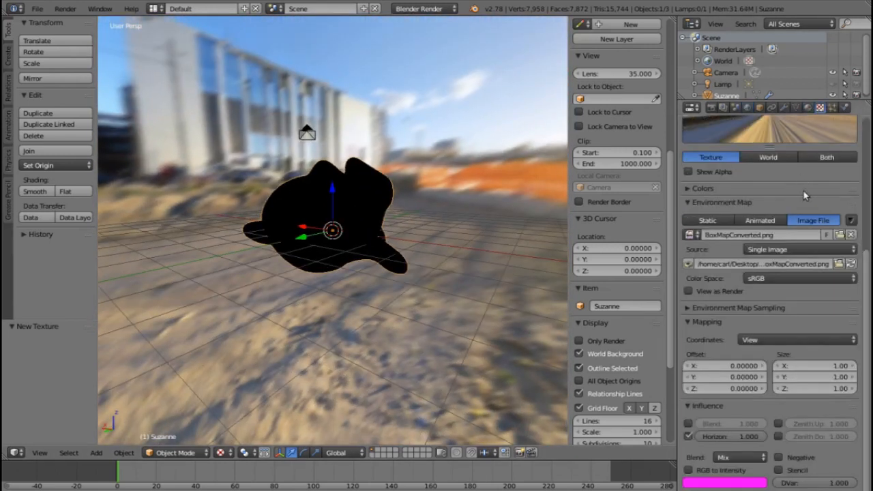
scroll(850, 236, up, 7)
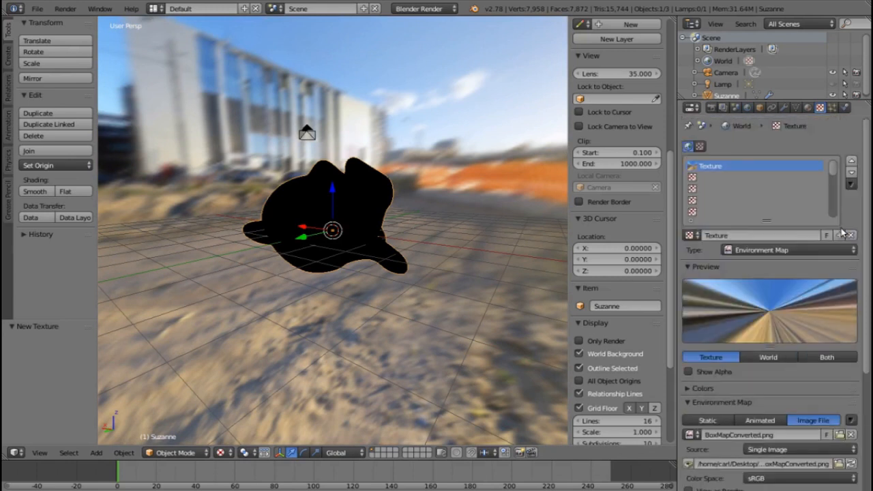
click(759, 252)
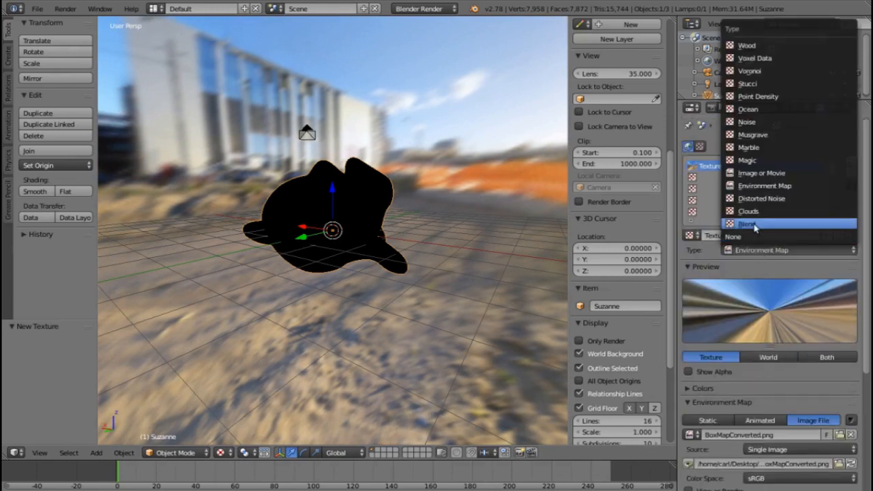
click(762, 173)
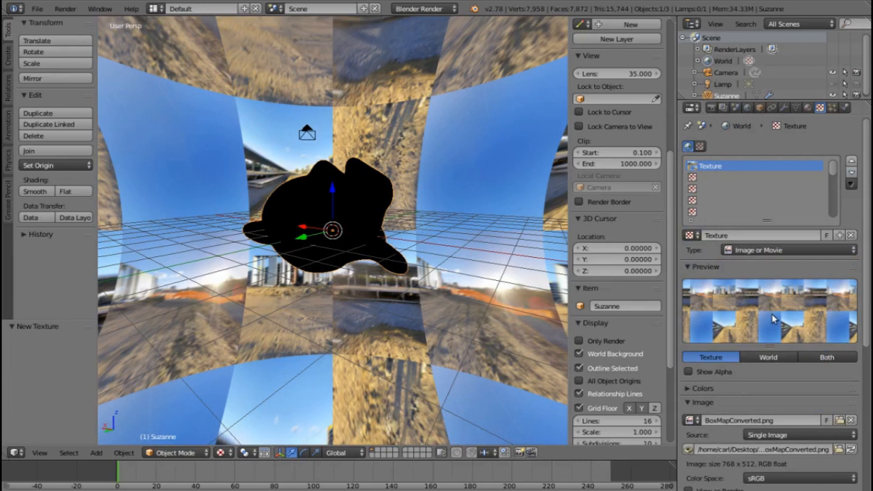
scroll(774, 319, down, 6)
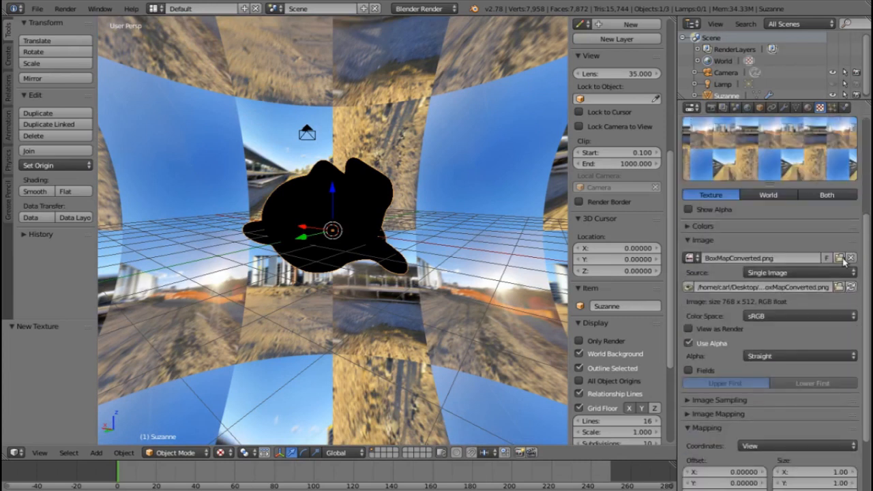
click(842, 260)
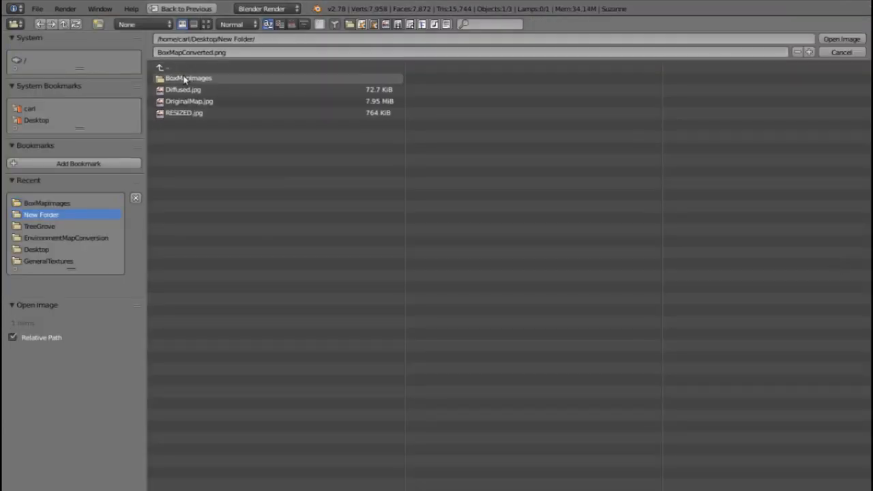
click(206, 25)
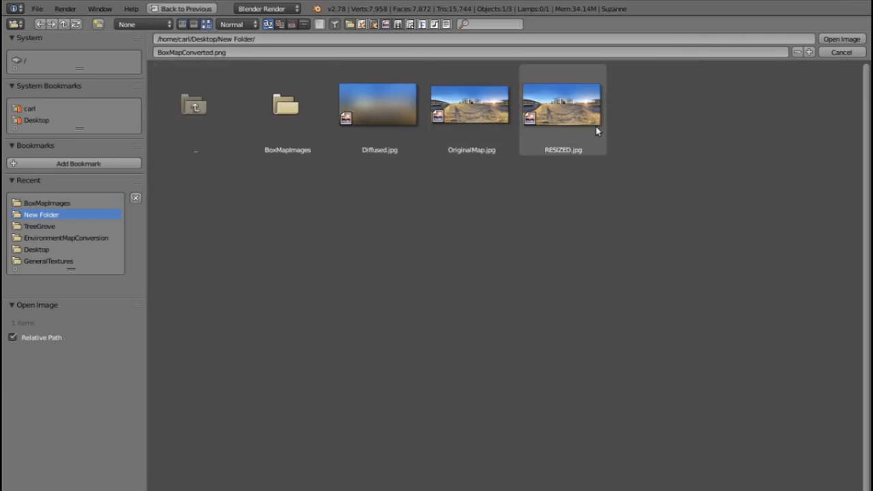
click(863, 39)
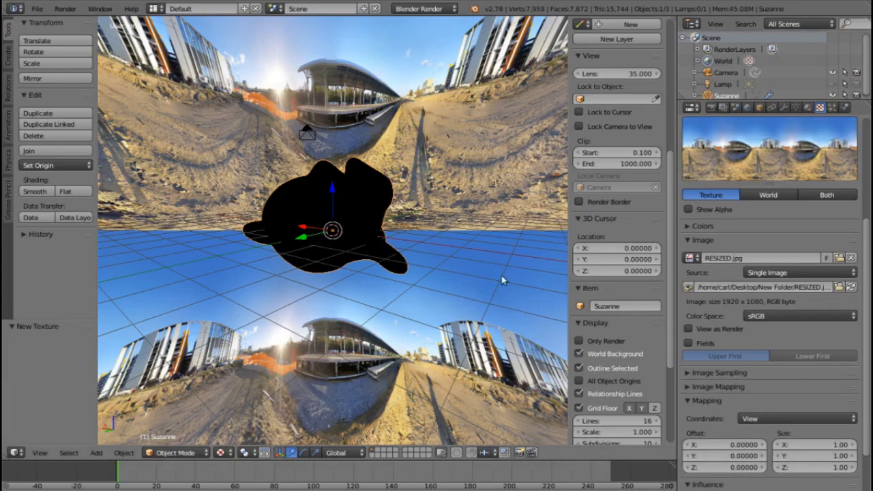
Step: Set the world texture's mapping coordinates to Equirectangular and check the background from several angles around the monkey
scroll(784, 295, down, 3)
click(779, 341)
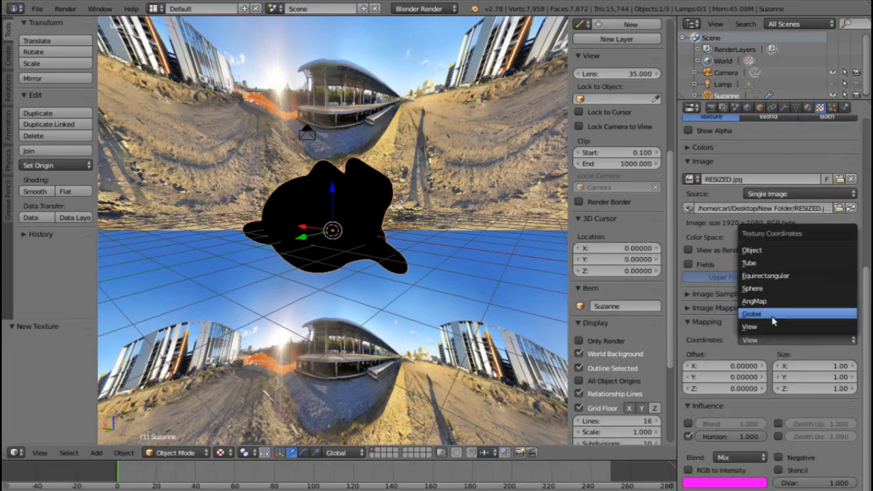
click(769, 276)
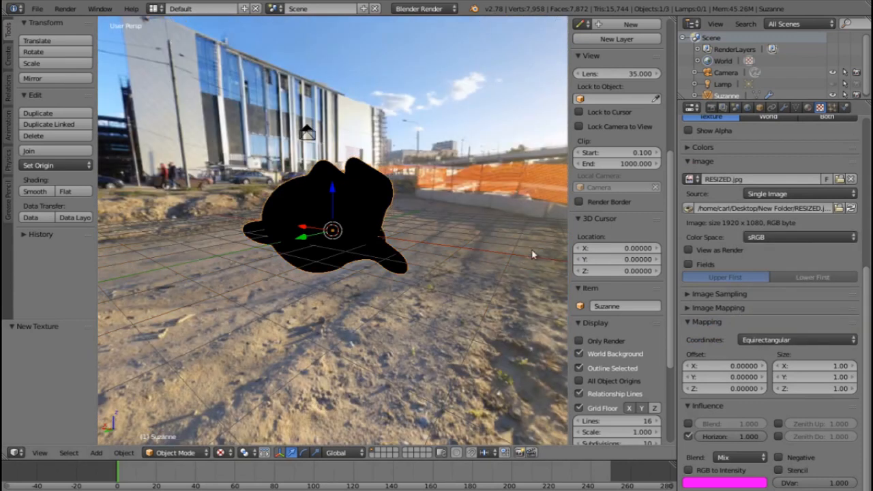
middle_drag(497, 224, 340, 237)
middle_drag(549, 8, 447, 174)
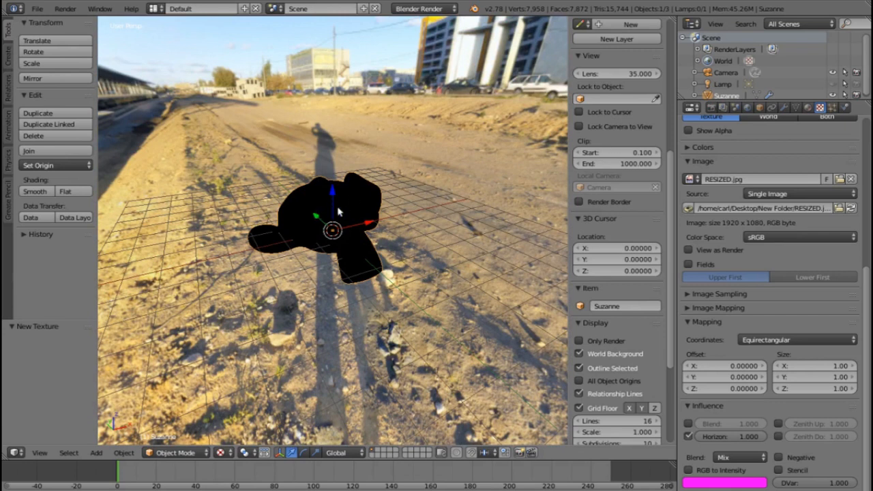
middle_drag(403, 211, 367, 220)
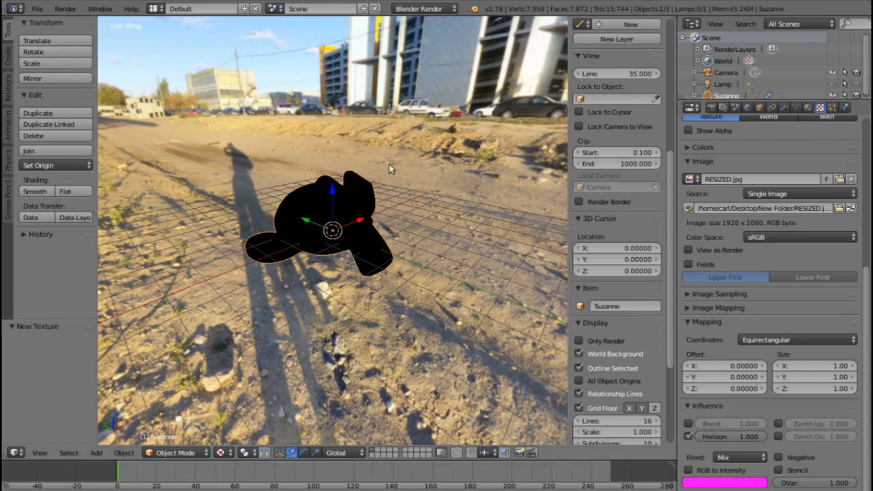
Step: Add a new shadeless material to the monkey with diffuse intensity 1.0 and a pure white diffuse colour
click(808, 108)
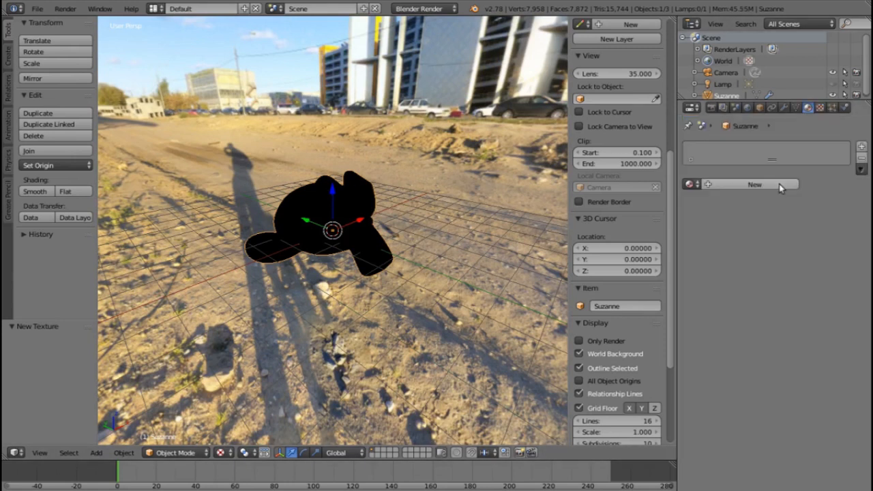
click(755, 184)
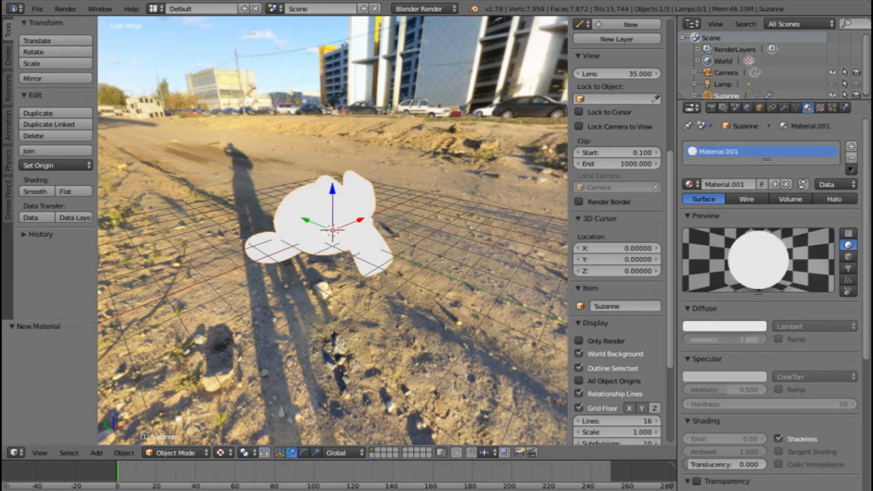
click(745, 327)
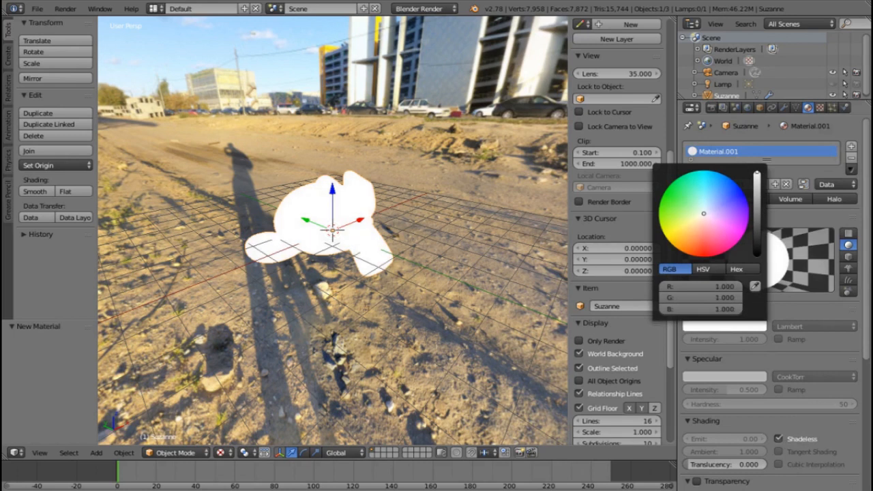
Step: Add an Environment Map texture to the monkey's material, using BoxMapConverted.png as its image file
click(820, 107)
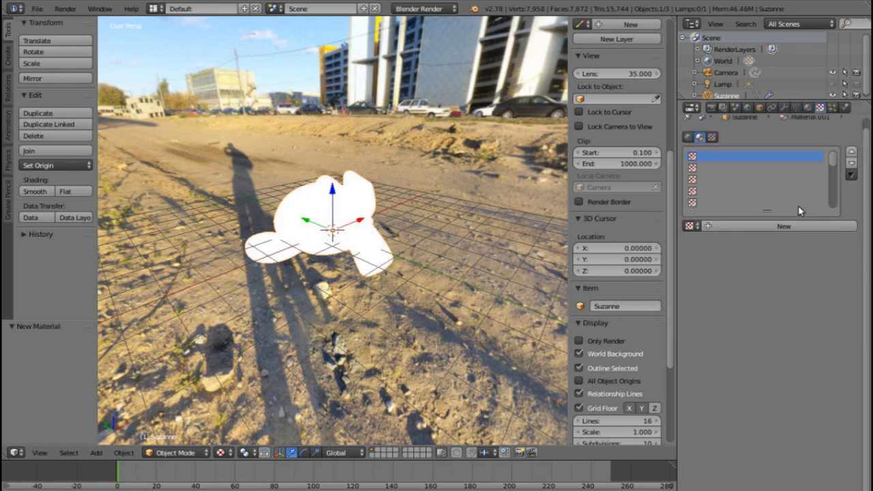
click(757, 242)
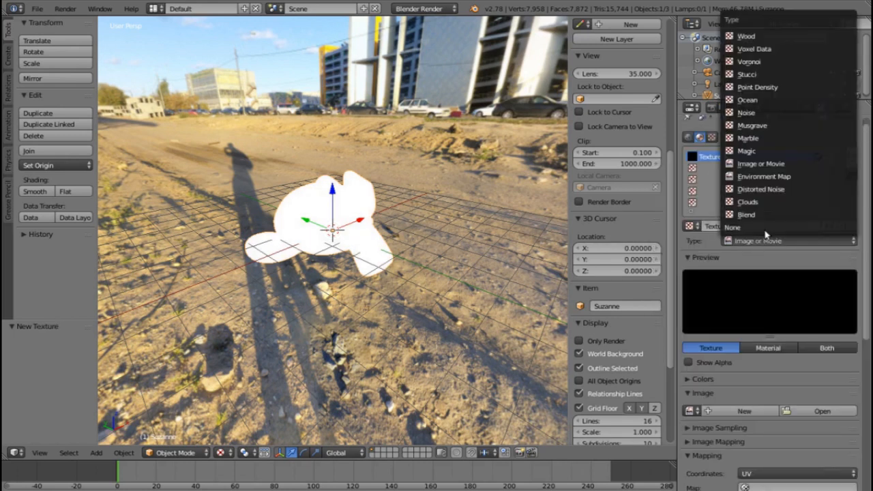
click(771, 177)
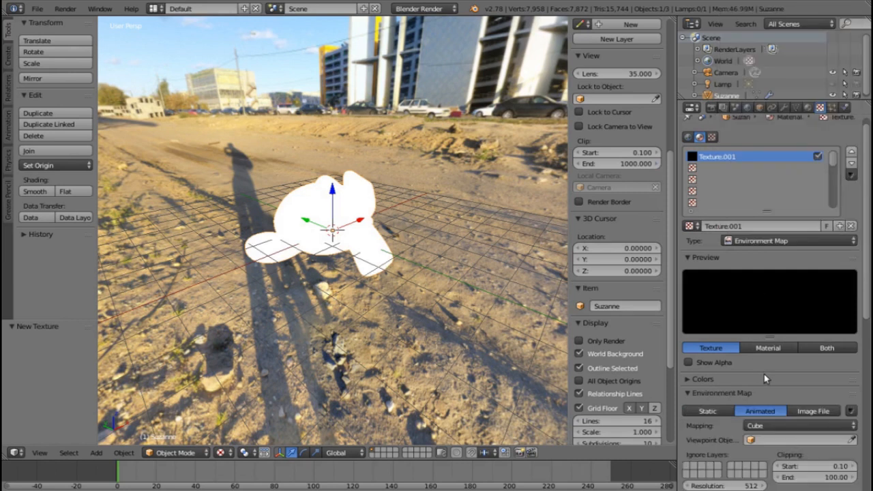
scroll(765, 379, down, 4)
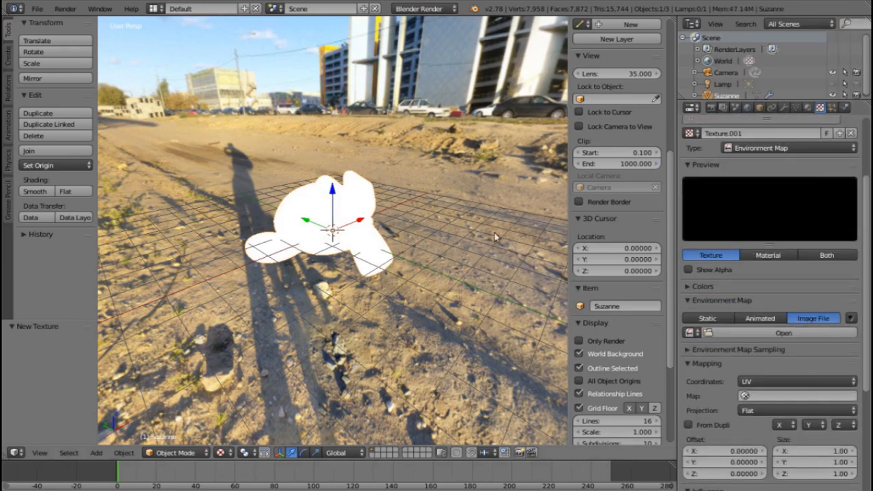
click(762, 334)
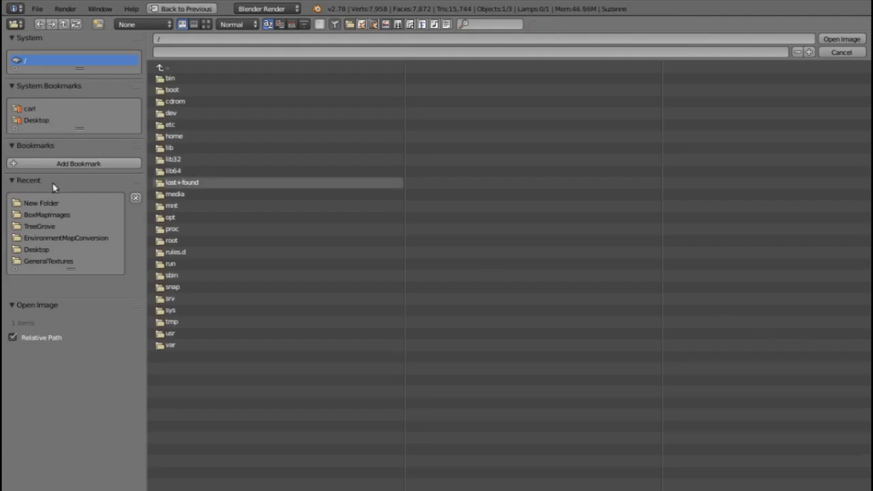
click(832, 41)
Step: Set the material texture's mapping coordinates to Reflection and inspect the reflections on the monkey from several sides
scroll(787, 407, down, 4)
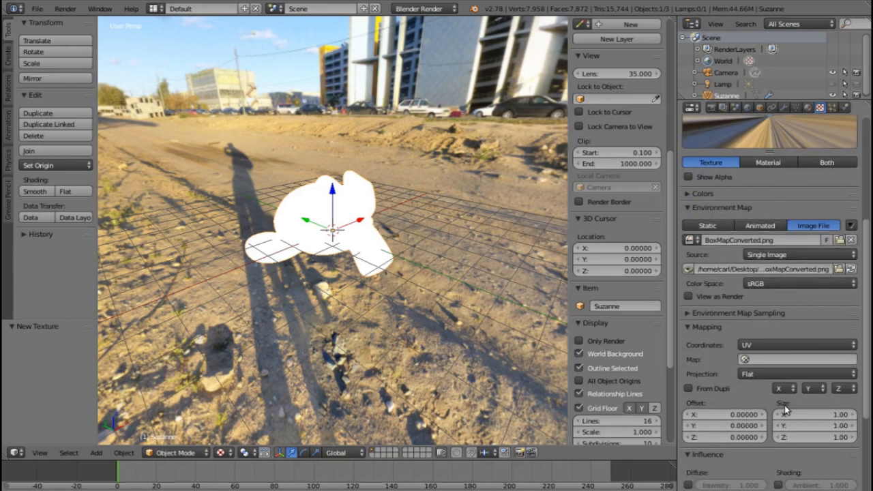
click(762, 346)
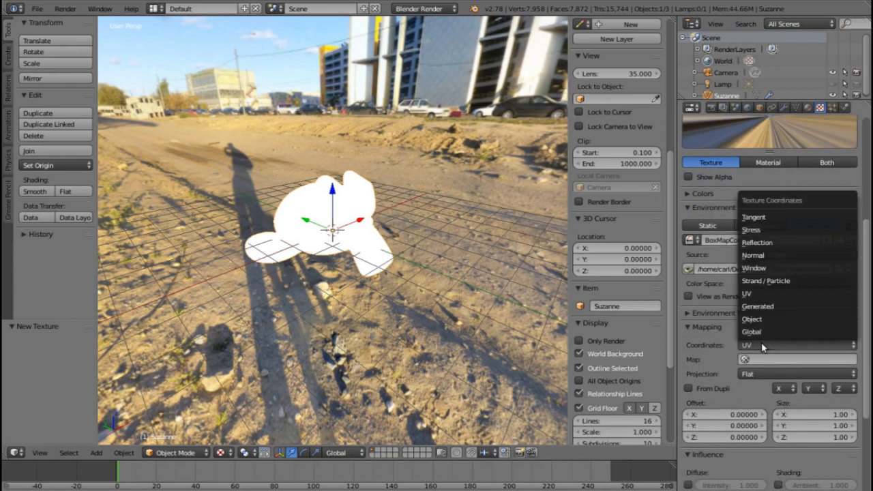
click(770, 243)
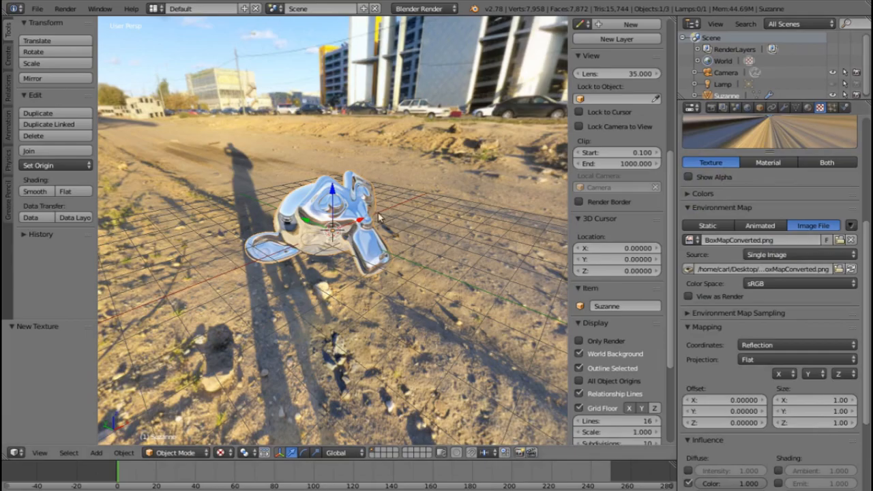
mouse_move(390, 242)
middle_down()
mouse_move(263, 254)
mouse_move(133, 246)
mouse_move(102, 235)
mouse_move(553, 215)
mouse_move(537, 200)
middle_up()
scroll(586, 230, up, 3)
scroll(444, 225, up, 5)
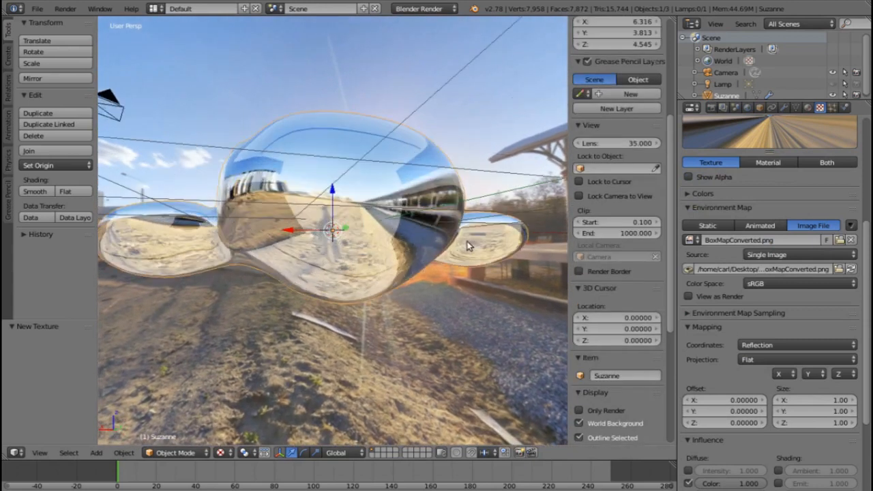
middle_drag(356, 240, 89, 262)
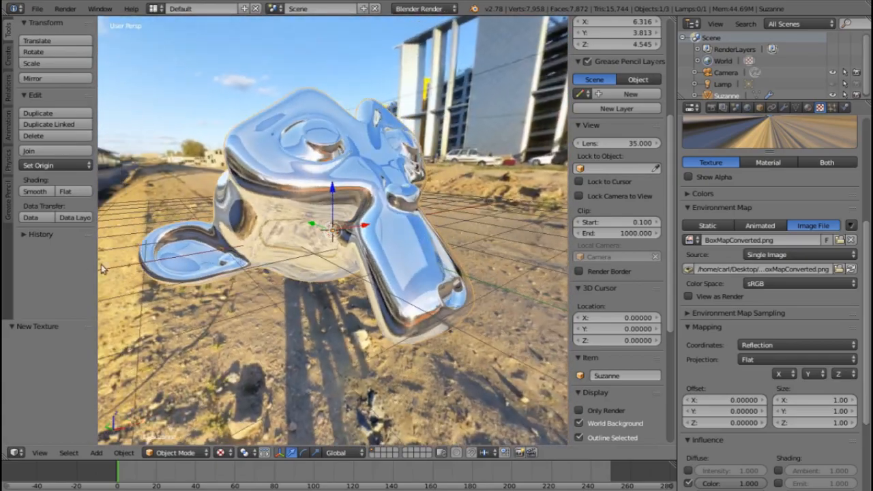
Step: Limit the viewport display to Only Render and inspect the reflections on the monkey from several sides
middle_drag(311, 189, 4, 226)
scroll(610, 218, down, 4)
scroll(405, 193, down, 5)
middle_drag(406, 193, 390, 136)
scroll(363, 170, down, 2)
middle_drag(363, 170, 555, 339)
middle_drag(474, 307, 358, 320)
middle_drag(375, 244, 178, 95)
scroll(303, 204, up, 4)
middle_drag(250, 171, 275, 172)
scroll(317, 151, down, 4)
middle_drag(334, 206, 294, 237)
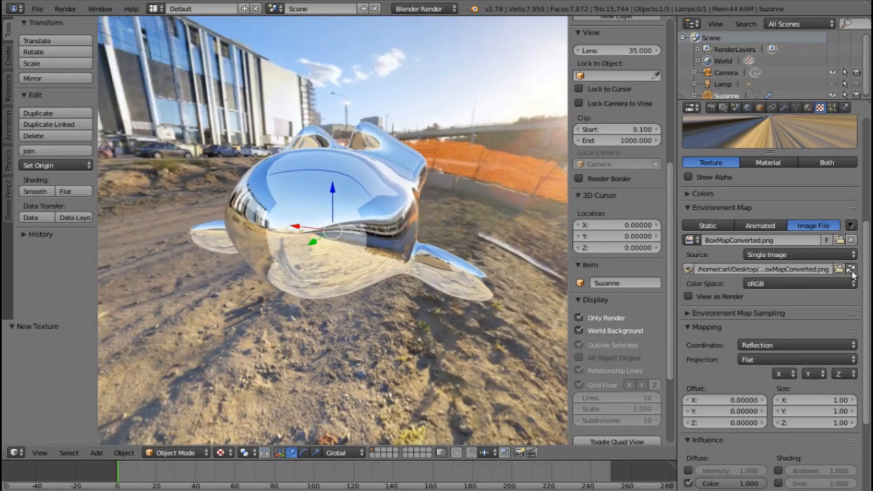
middle_drag(436, 281, 316, 254)
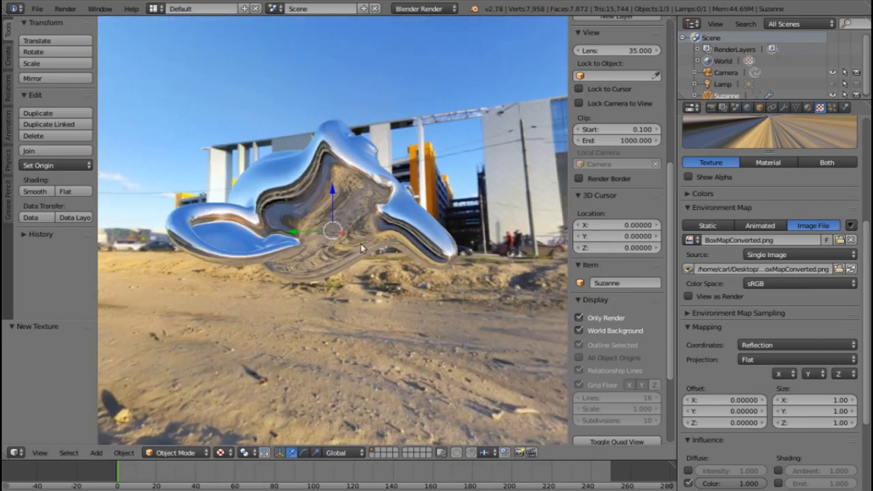
middle_drag(365, 187, 292, 236)
Step: Make an OpenGL render of the current viewport, examine the resulting image and return to the 3D view
middle_drag(448, 224, 503, 356)
click(520, 453)
scroll(344, 262, up, 3)
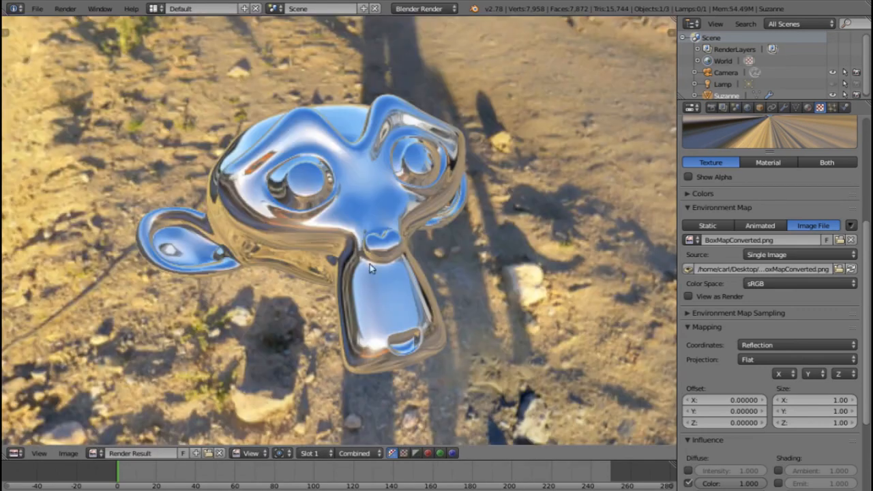
scroll(295, 225, down, 2)
scroll(405, 165, down, 2)
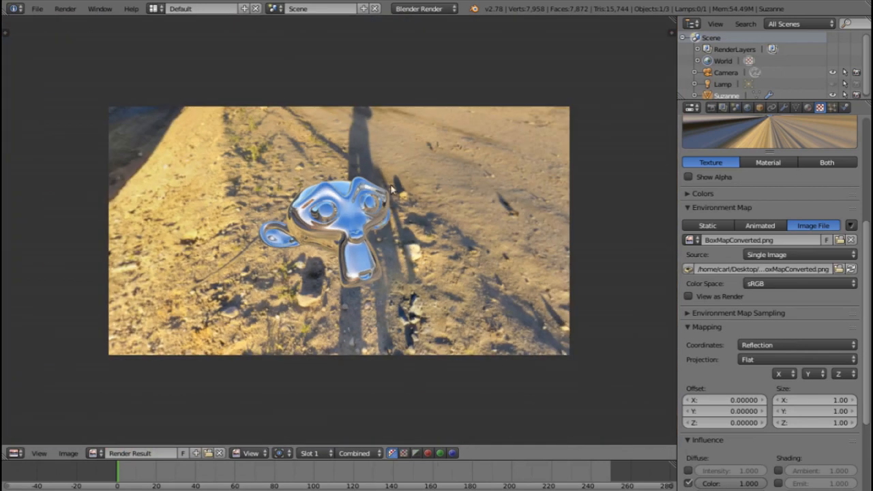
scroll(379, 217, up, 1)
click(12, 454)
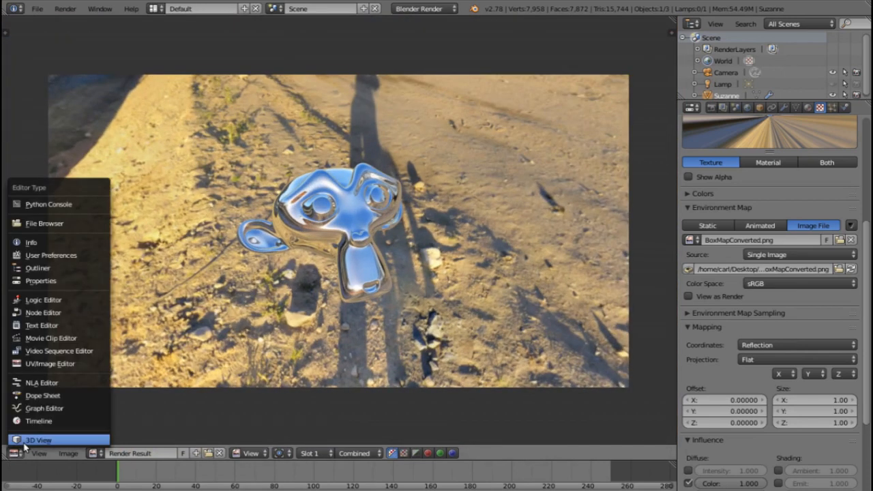
click(56, 441)
Step: Replace the material texture's environment map image with Diffused.png and inspect the monkey's shading from several angles
middle_drag(330, 311, 310, 243)
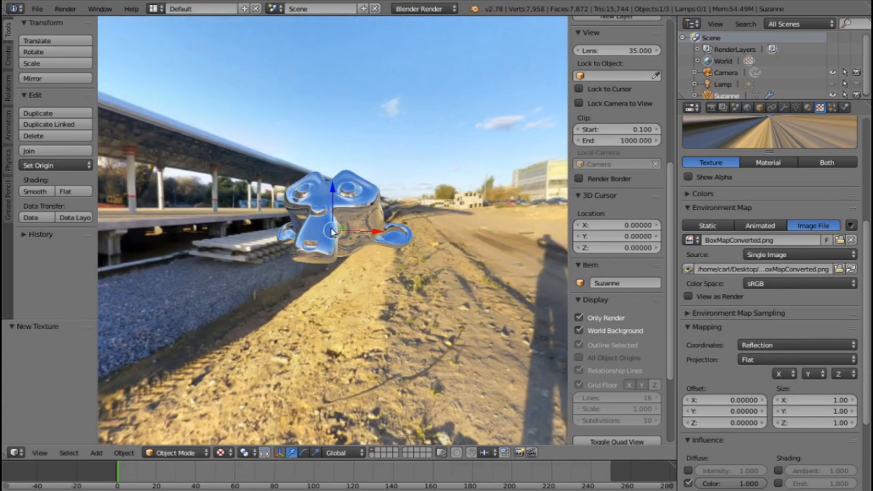
middle_drag(359, 235, 416, 242)
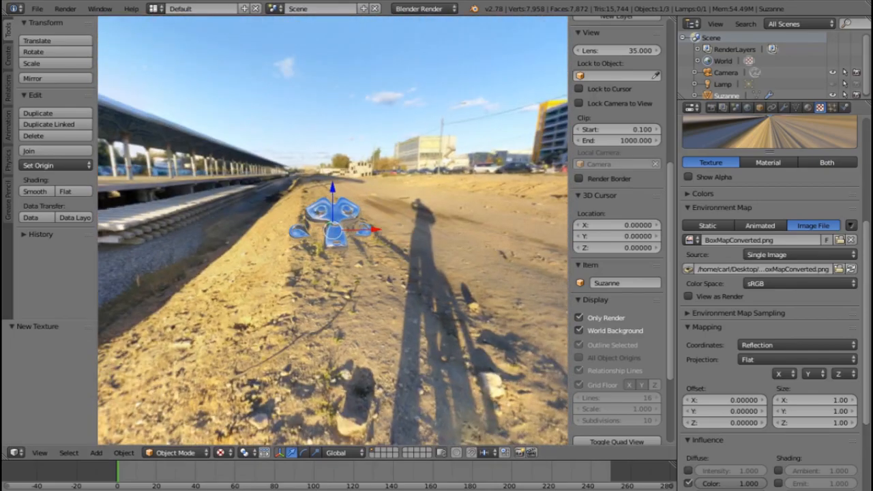
click(841, 241)
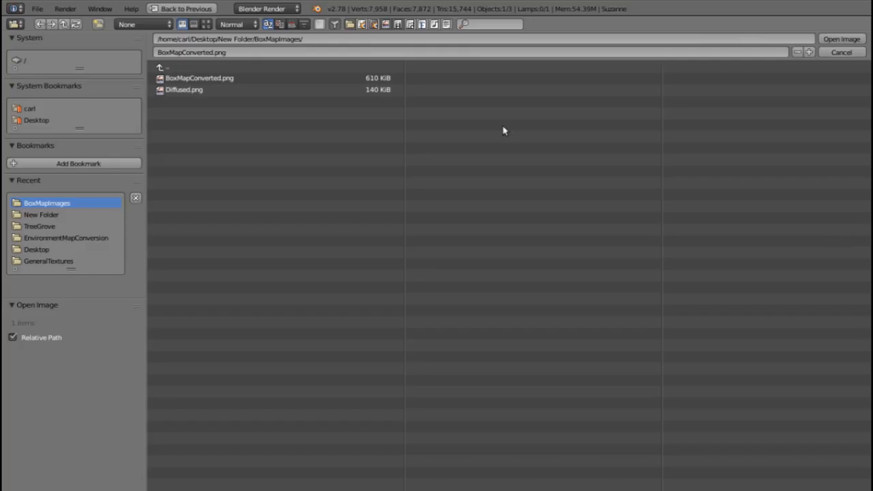
click(208, 24)
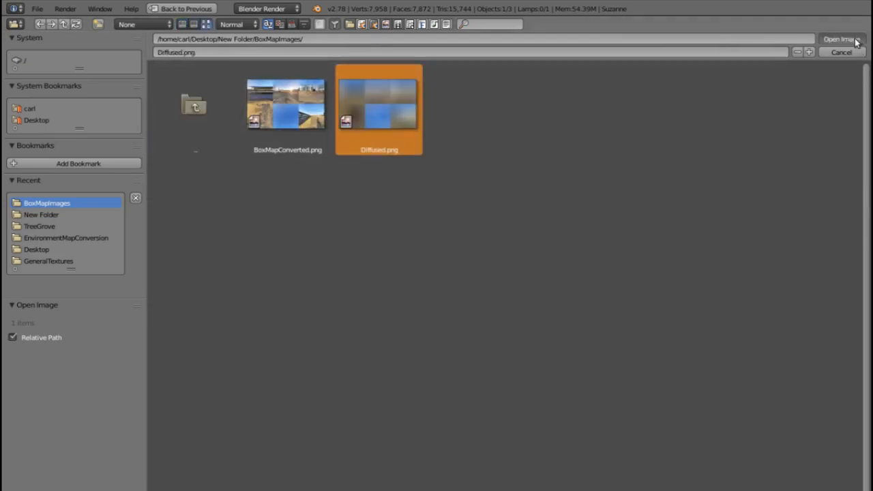
click(856, 41)
middle_drag(387, 233, 304, 162)
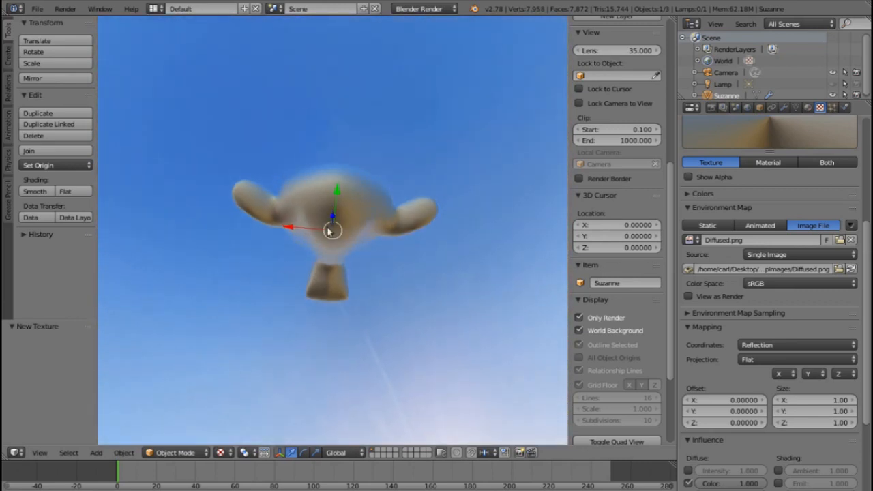
middle_drag(375, 218, 417, 419)
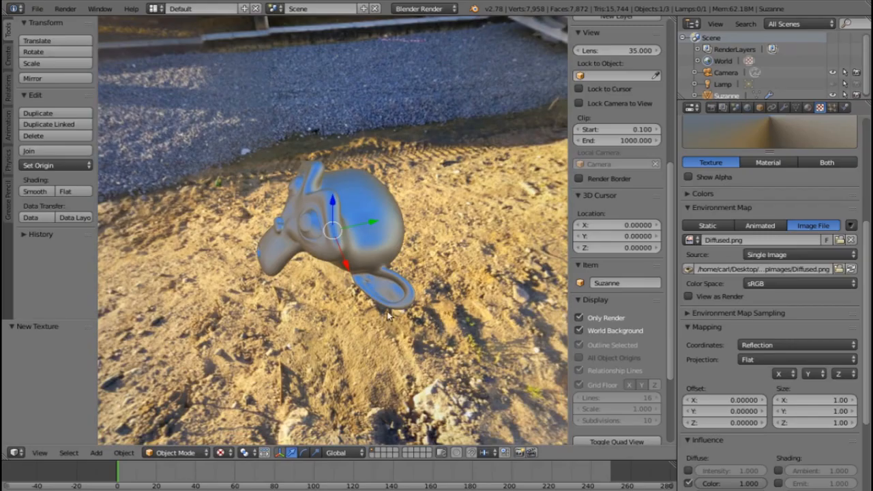
middle_drag(388, 314, 352, 268)
middle_drag(367, 219, 337, 133)
Step: Enable viewport Ambient Occlusion with a strength of 3 and check the shading around the monkey
scroll(606, 339, down, 4)
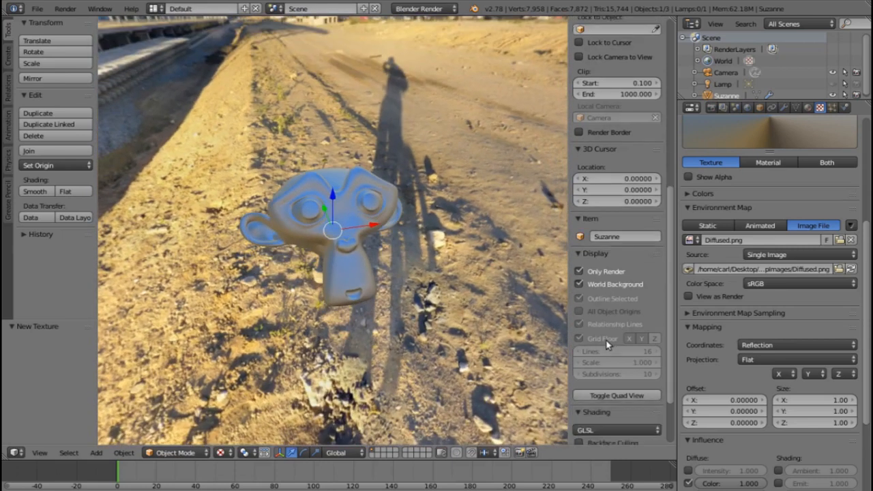
scroll(379, 247, down, 2)
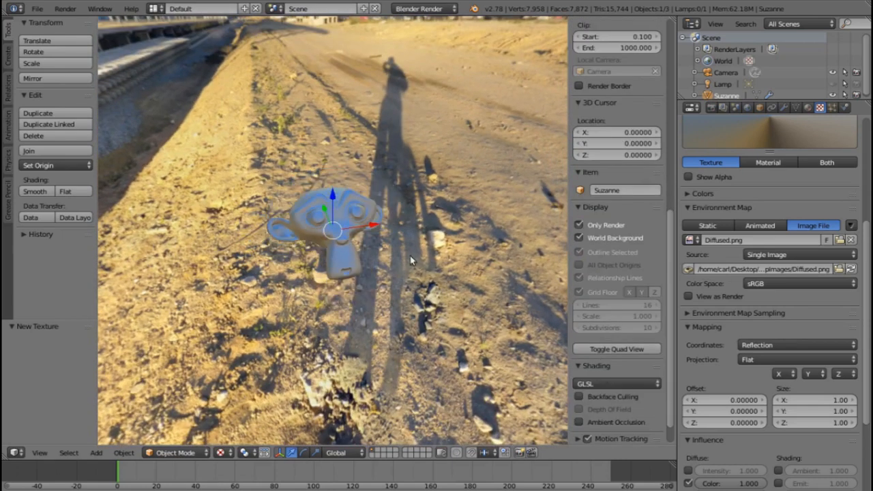
middle_drag(435, 364, 513, 318)
scroll(612, 434, down, 2)
scroll(611, 435, down, 1)
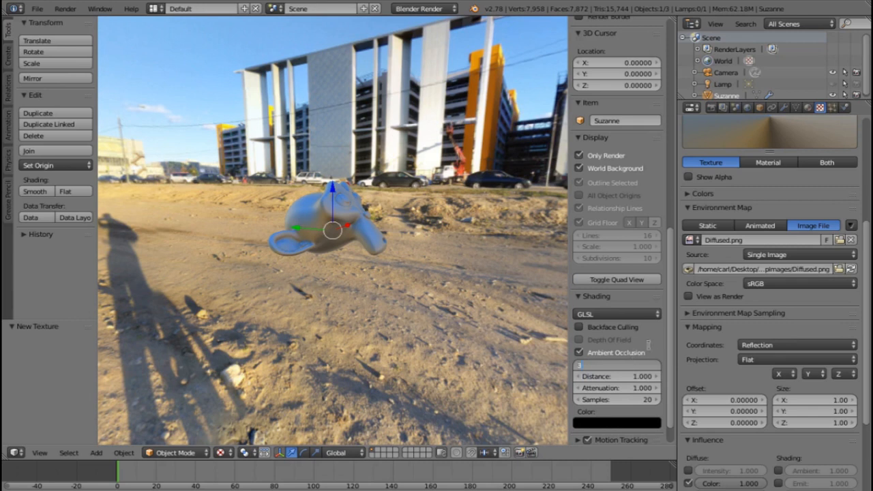
middle_drag(404, 271, 255, 292)
scroll(273, 293, up, 4)
scroll(412, 283, down, 2)
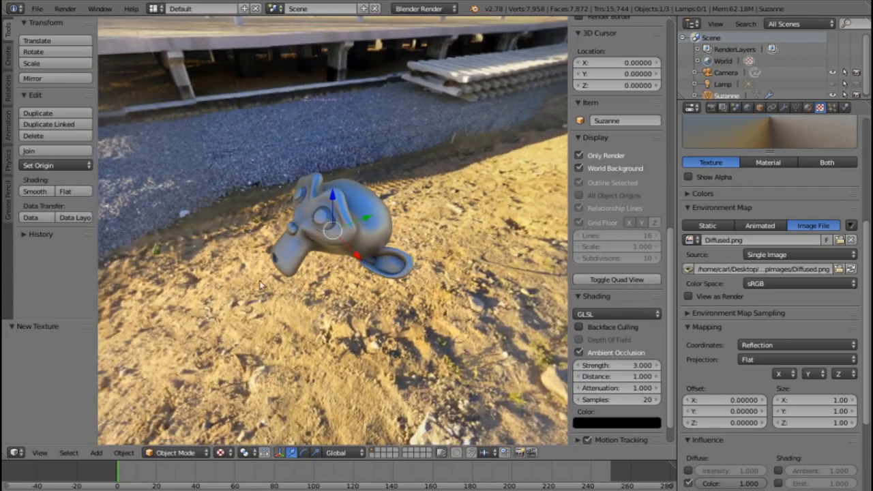
Step: Turn viewport Ambient Occlusion off and view the monkey from the front and sides for comparison
click(581, 351)
key(KP_1)
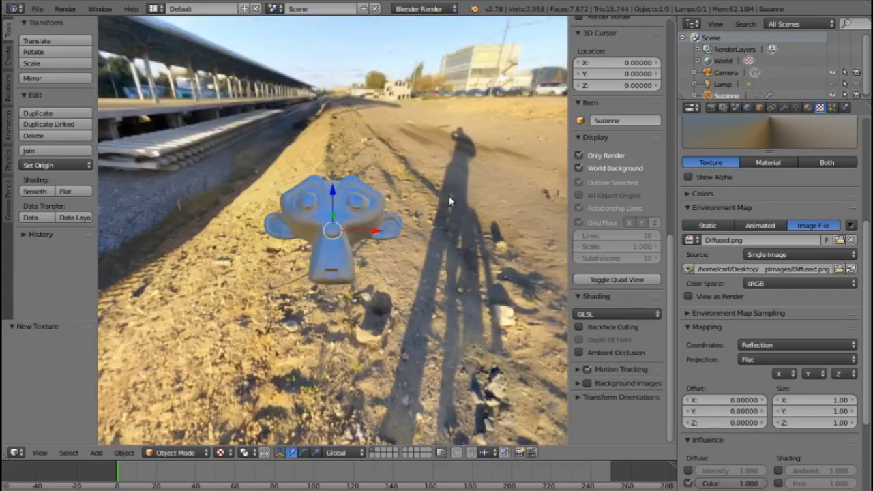
middle_drag(401, 151, 400, 96)
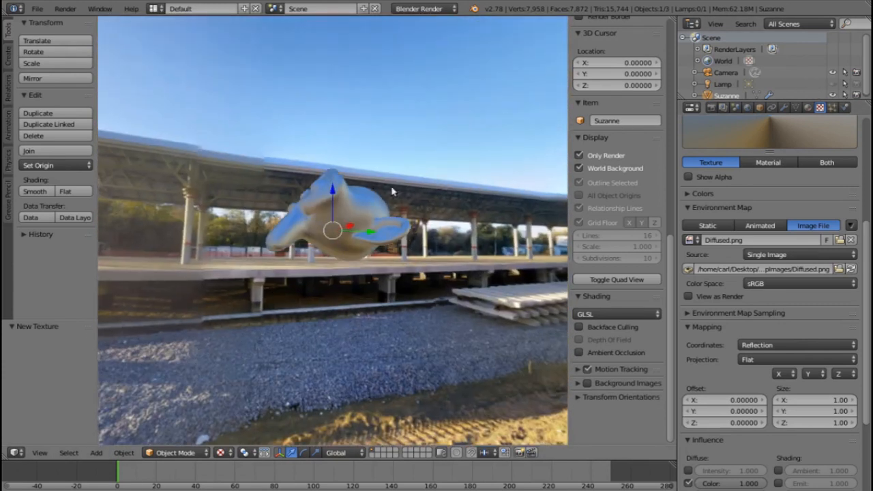
middle_drag(322, 229, 514, 290)
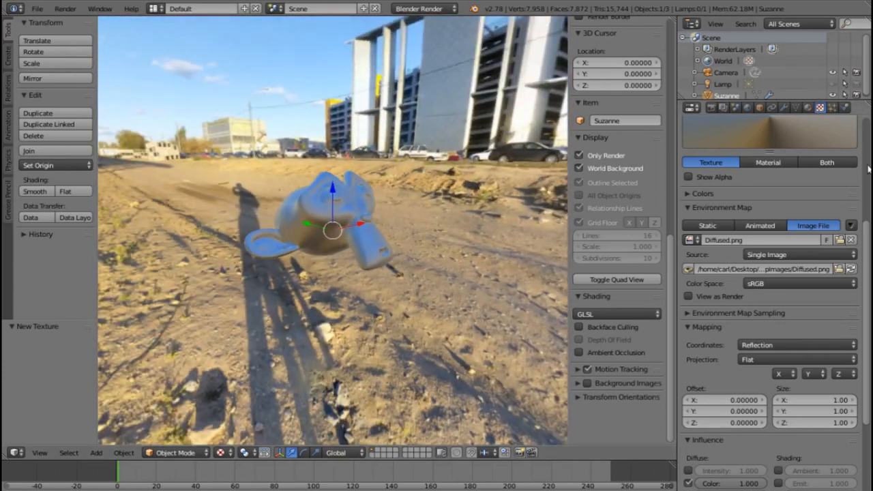
Step: Disable the environment texture on the monkey's material and change its diffuse colour to a muted light beige
click(809, 108)
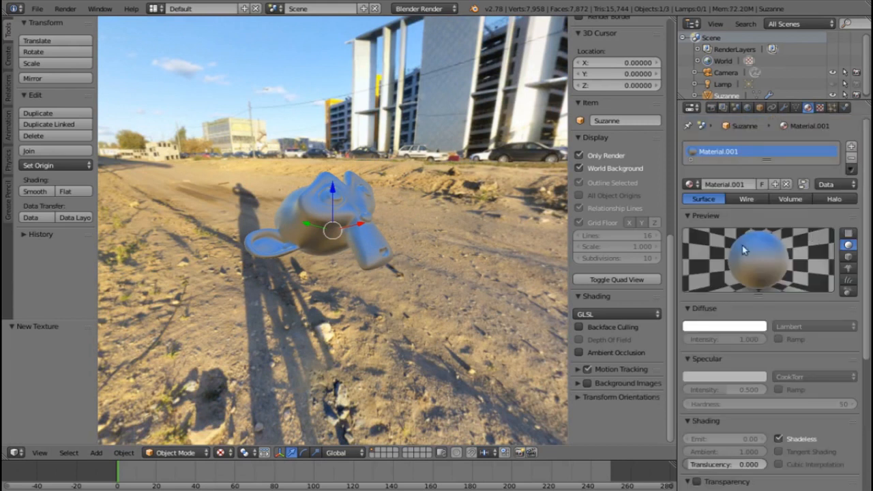
click(820, 108)
scroll(791, 230, up, 5)
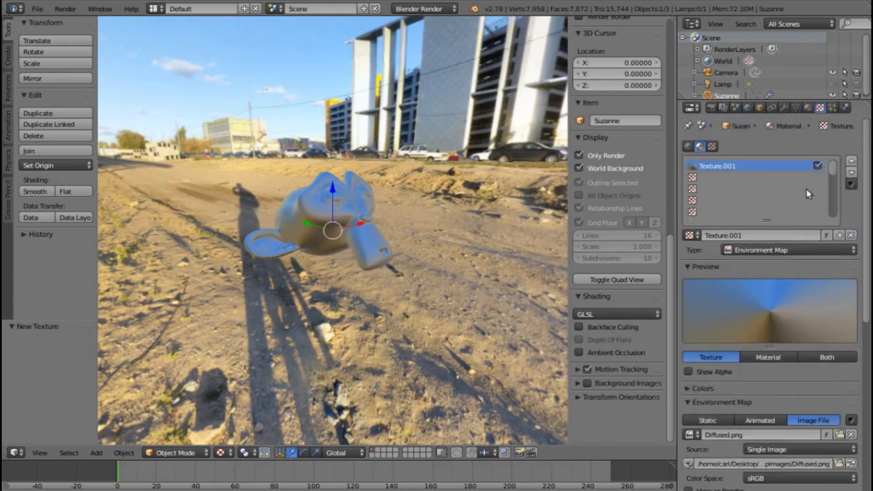
click(817, 166)
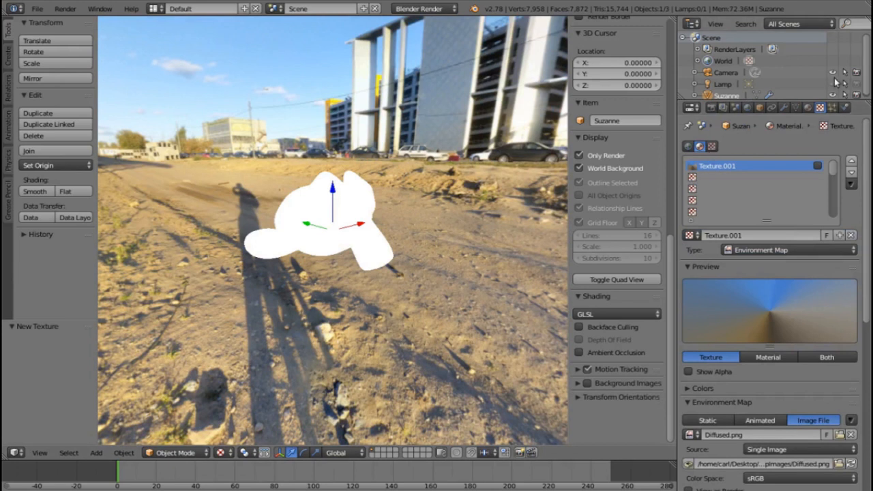
click(809, 107)
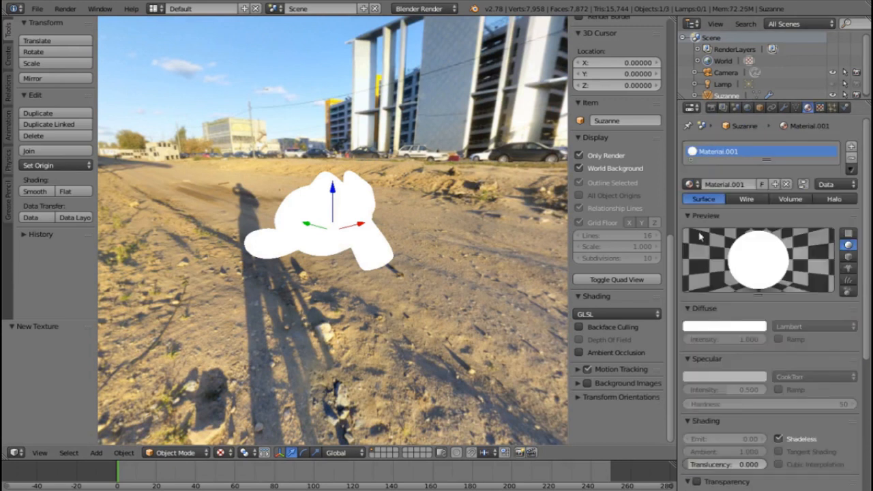
click(741, 328)
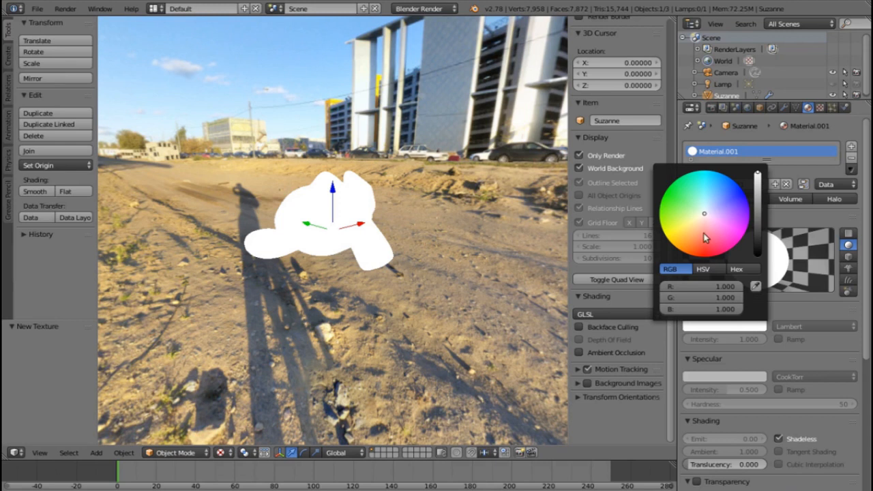
mouse_move(705, 246)
mouse_down()
mouse_move(689, 243)
mouse_move(701, 221)
mouse_up()
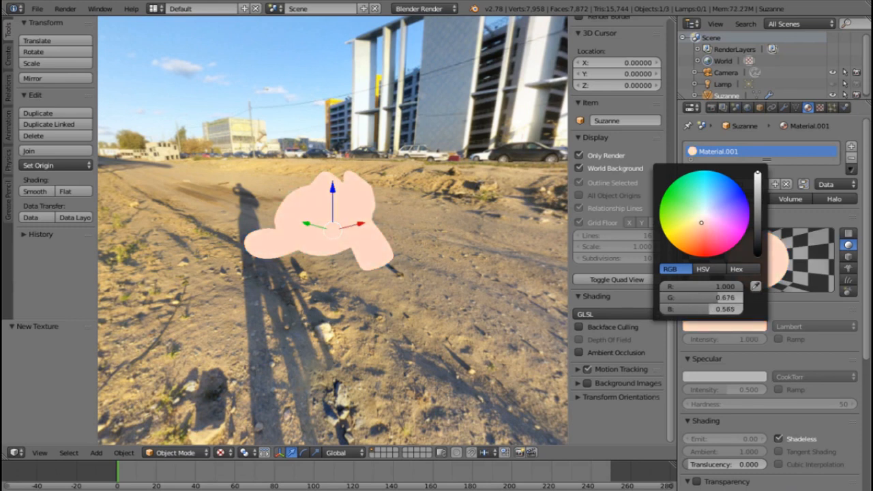
mouse_move(756, 194)
mouse_down()
mouse_move(757, 204)
mouse_move(757, 196)
mouse_up()
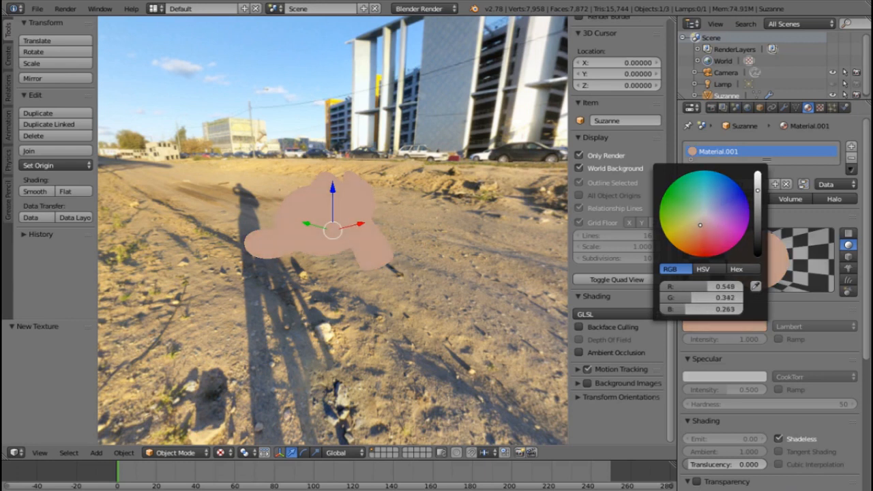
drag(702, 220, 699, 222)
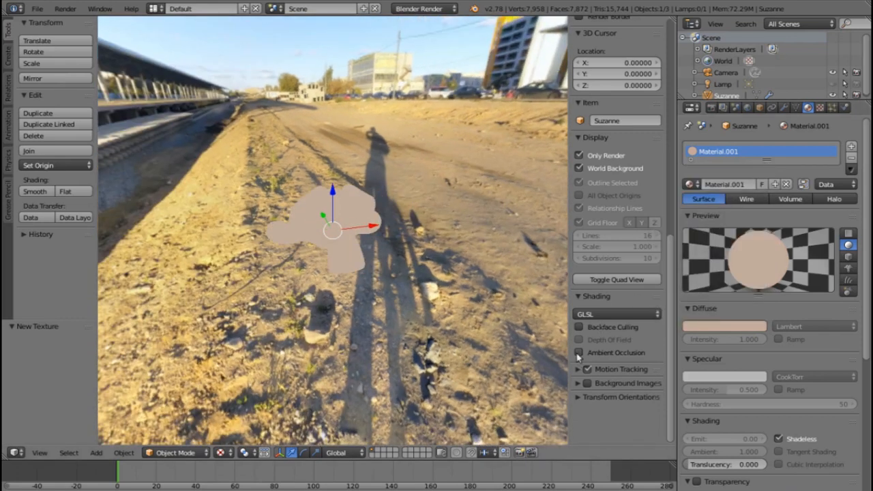
Step: Turn viewport Ambient Occlusion back on and darken the monkey's diffuse colour to RGB 0.190, 0.148, 0.121
click(578, 353)
middle_drag(478, 286, 423, 204)
scroll(421, 205, up, 2)
mouse_move(382, 235)
middle_down()
mouse_move(377, 243)
mouse_move(383, 233)
middle_up()
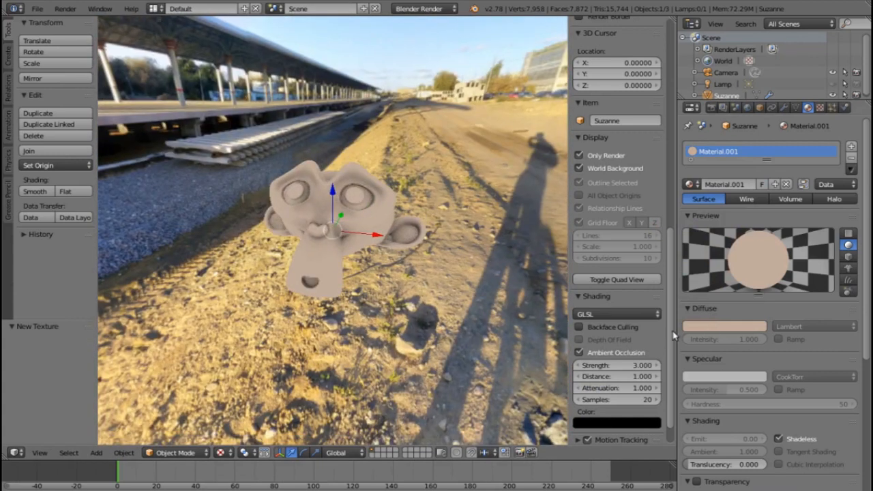
click(711, 330)
drag(759, 201, 757, 216)
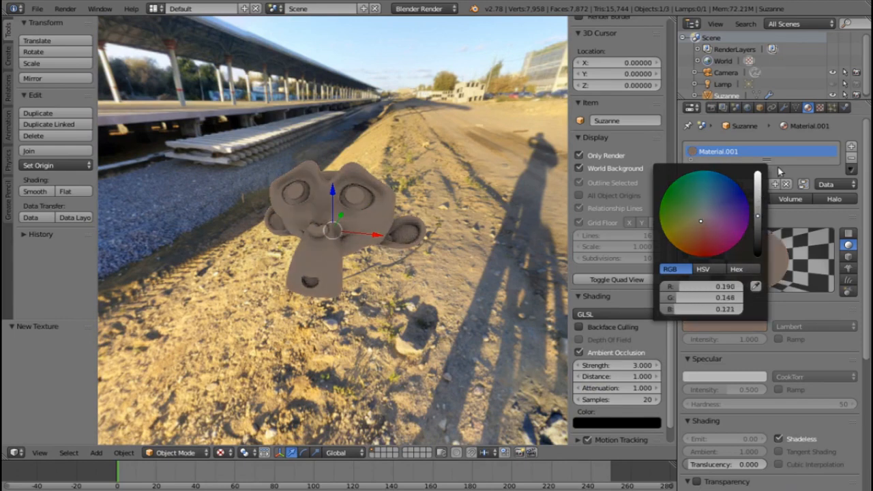
Step: Re-enable the material's environment texture with a Color influence of 0.5 and the Add blend mode
click(820, 109)
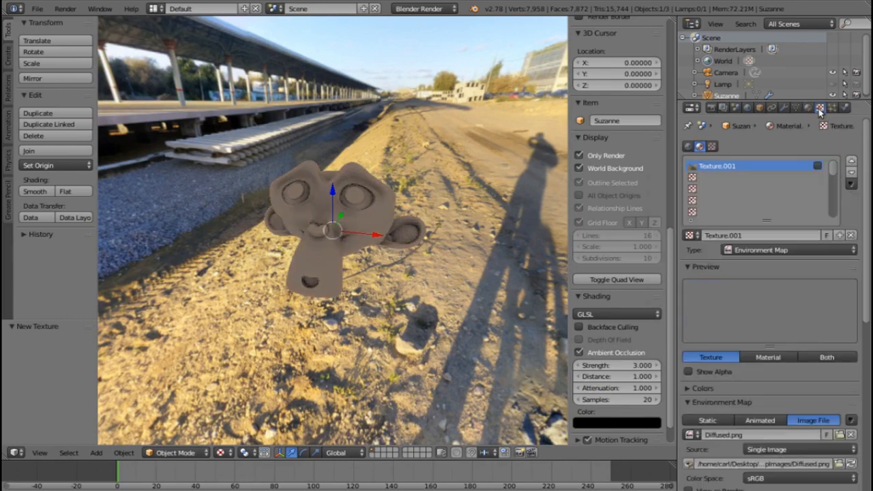
click(817, 165)
scroll(710, 328, down, 10)
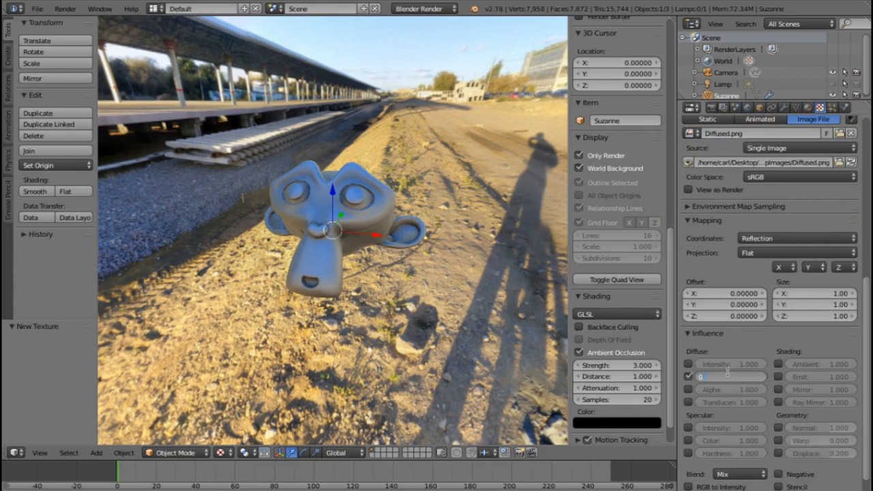
scroll(767, 409, down, 2)
click(754, 430)
click(736, 403)
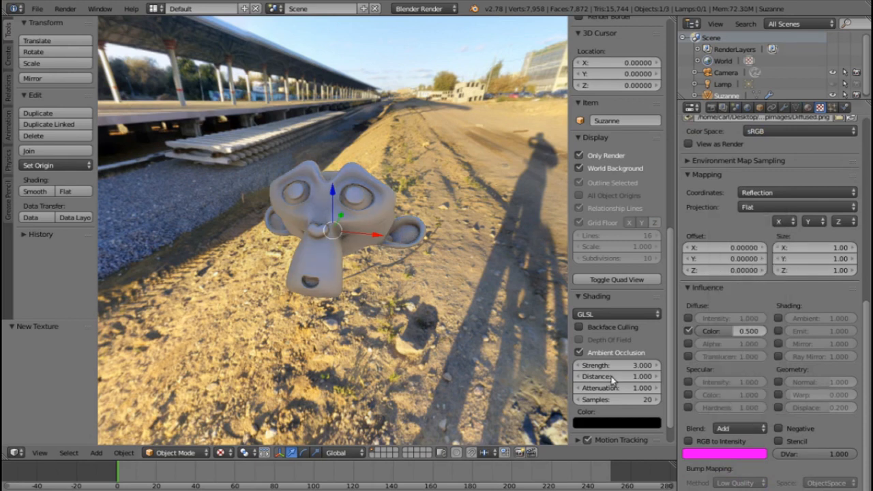
Step: Set the viewport Ambient Occlusion strength to 2 and check the blended shading around the monkey
scroll(403, 253, down, 2)
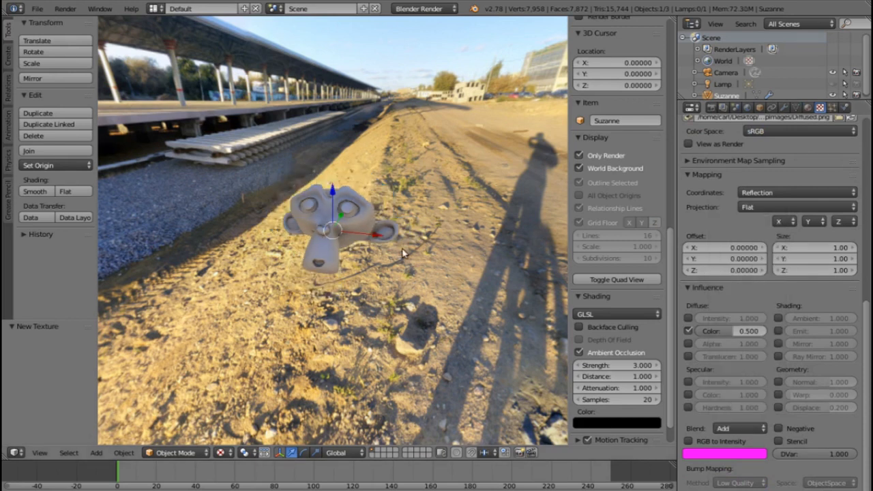
middle_drag(413, 249, 500, 306)
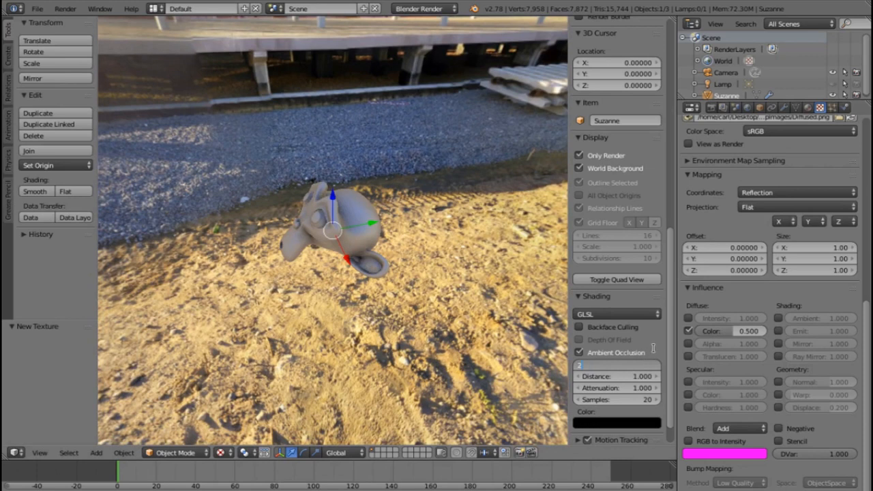
middle_drag(467, 272, 362, 225)
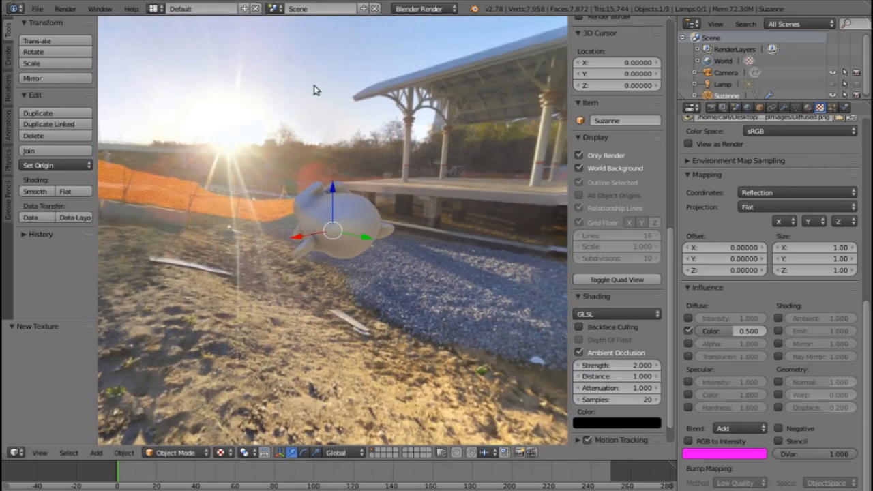
middle_drag(334, 202, 315, 263)
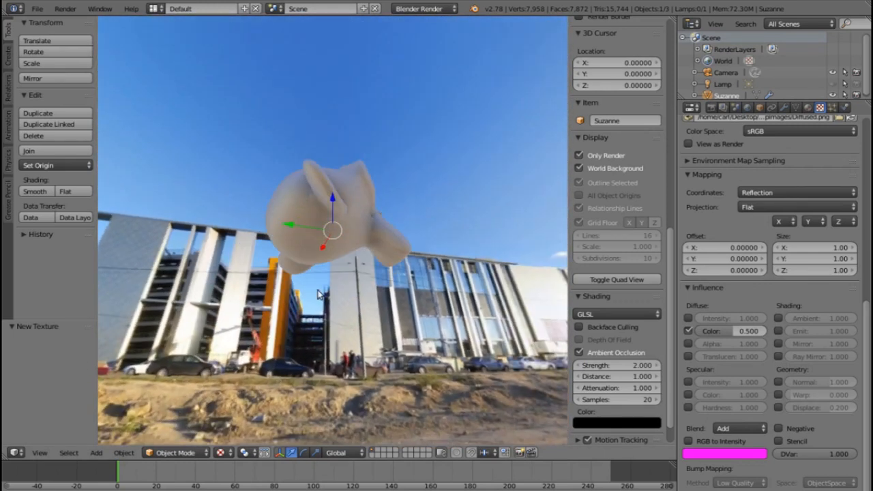
Step: Examine the monkey's blended environment shading against the panorama background from the front, back and sides
middle_drag(408, 269, 471, 352)
middle_drag(356, 252, 251, 269)
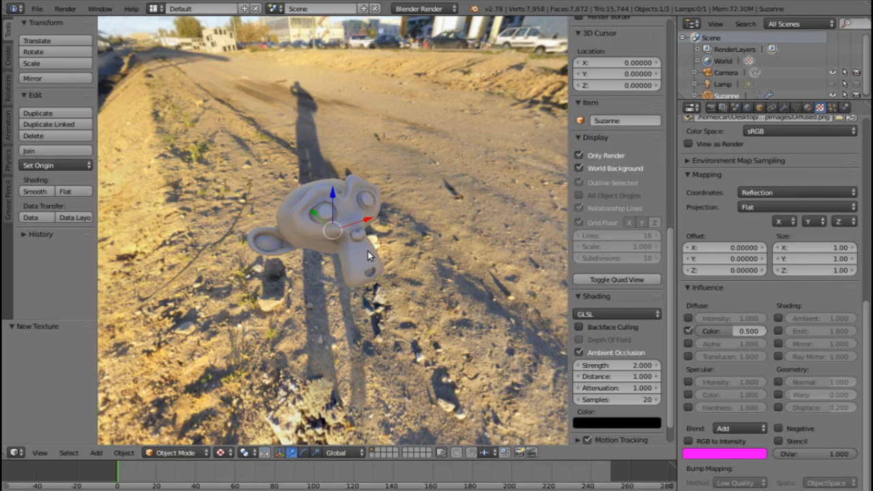
middle_drag(367, 251, 242, 236)
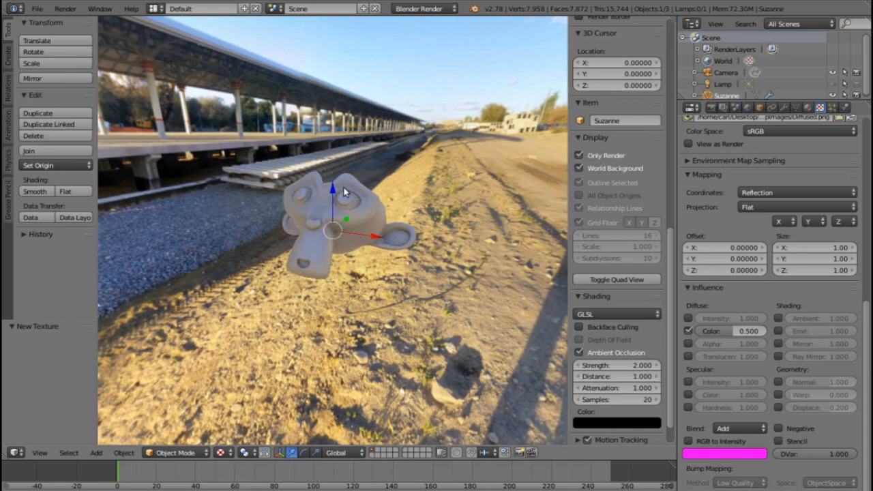
middle_drag(329, 271, 503, 249)
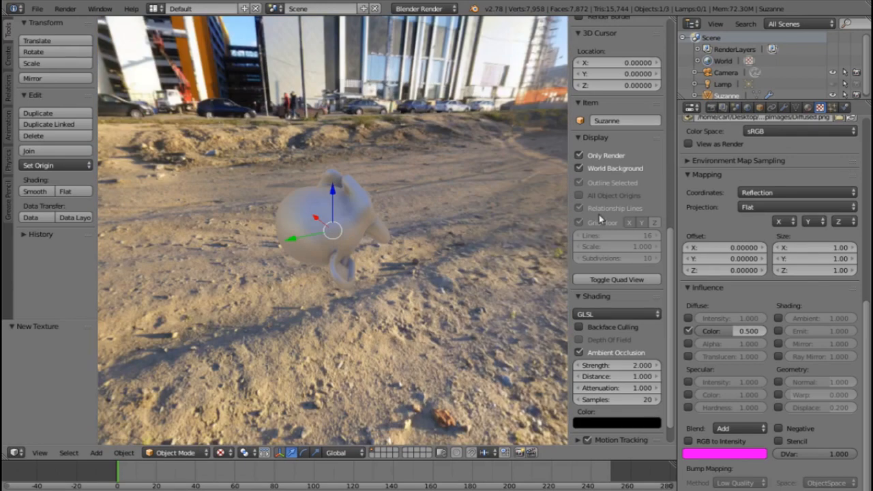
middle_drag(349, 262, 202, 225)
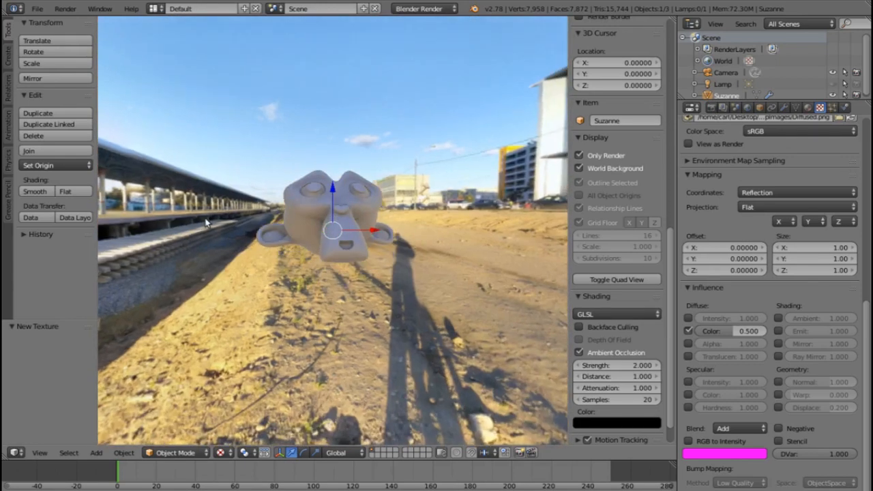
mouse_move(371, 184)
middle_down()
mouse_move(350, 208)
mouse_move(359, 196)
middle_up()
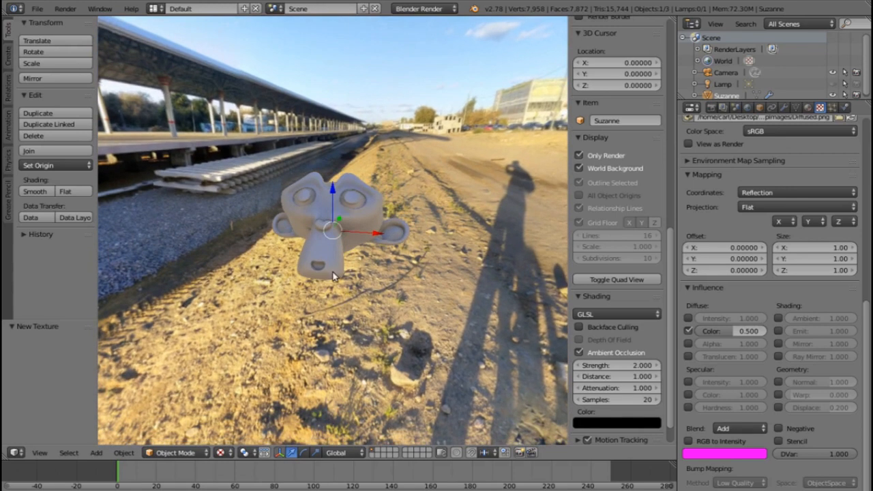
Step: Inspect the diffuse environment lighting and ambient occlusion up close on the monkey's face, ears and back of the head
scroll(361, 275, up, 3)
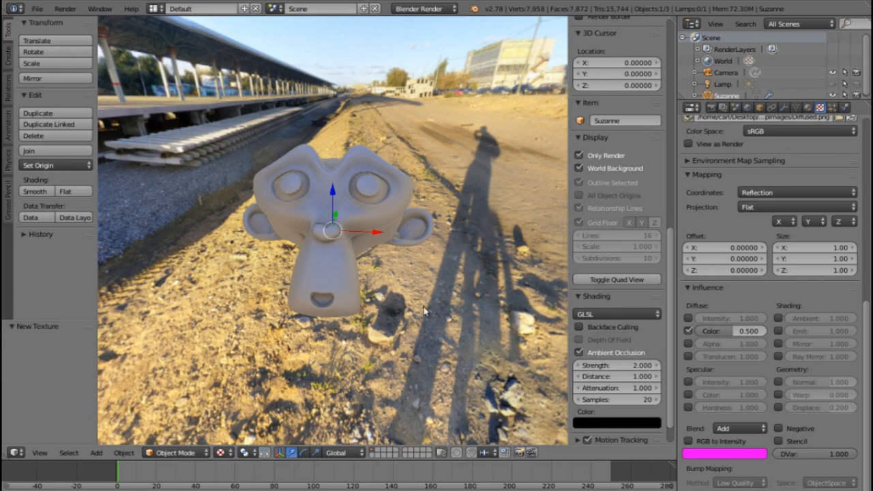
middle_drag(353, 318, 111, 266)
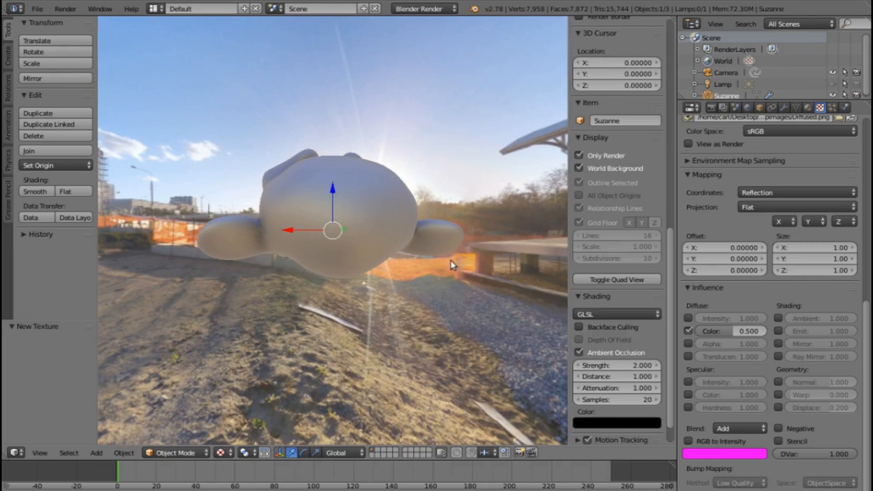
middle_drag(456, 266, 481, 251)
mouse_move(388, 280)
middle_down()
mouse_move(388, 272)
mouse_move(375, 283)
middle_up()
middle_drag(382, 218, 321, 248)
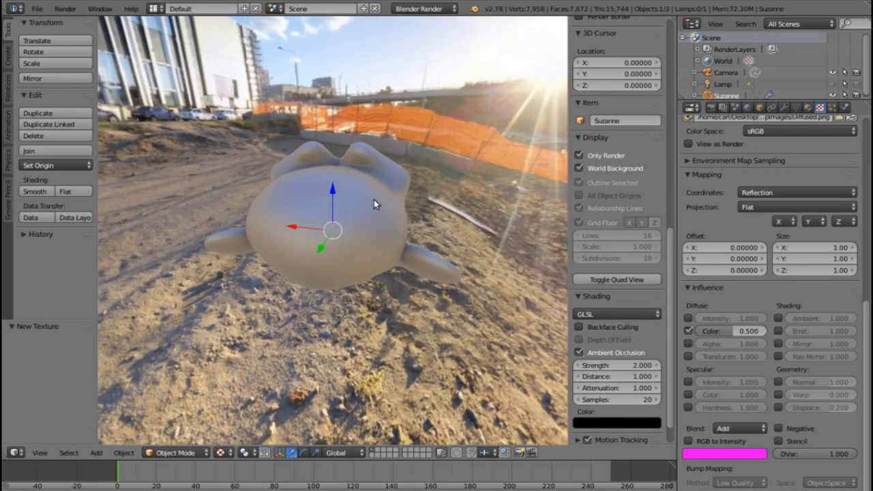
middle_drag(382, 254, 124, 275)
middle_drag(335, 217, 395, 231)
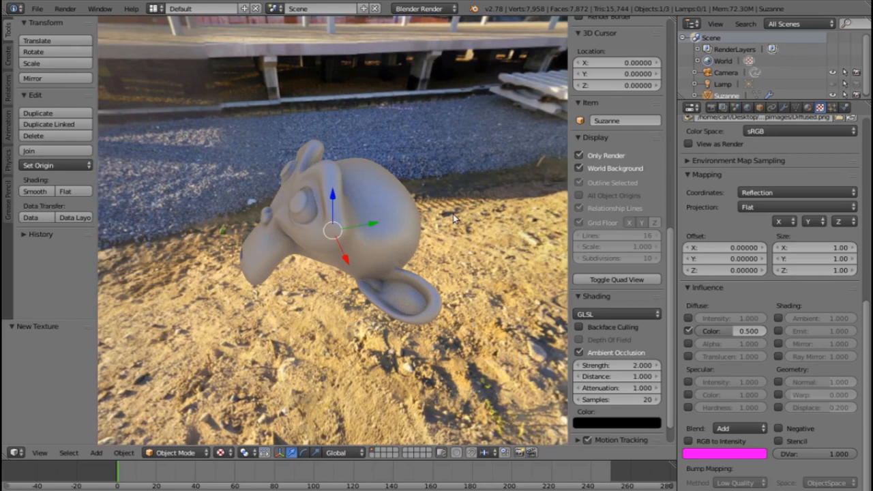
middle_drag(453, 218, 505, 136)
middle_drag(359, 192, 444, 301)
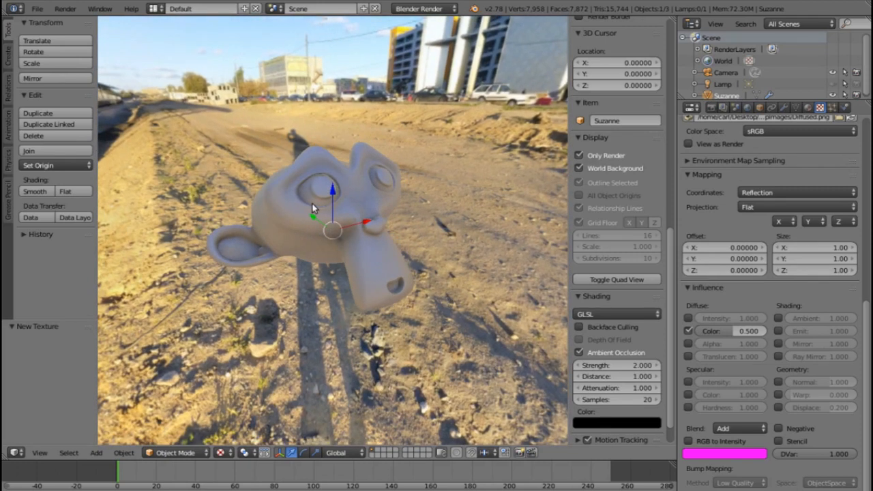
middle_drag(359, 250, 308, 260)
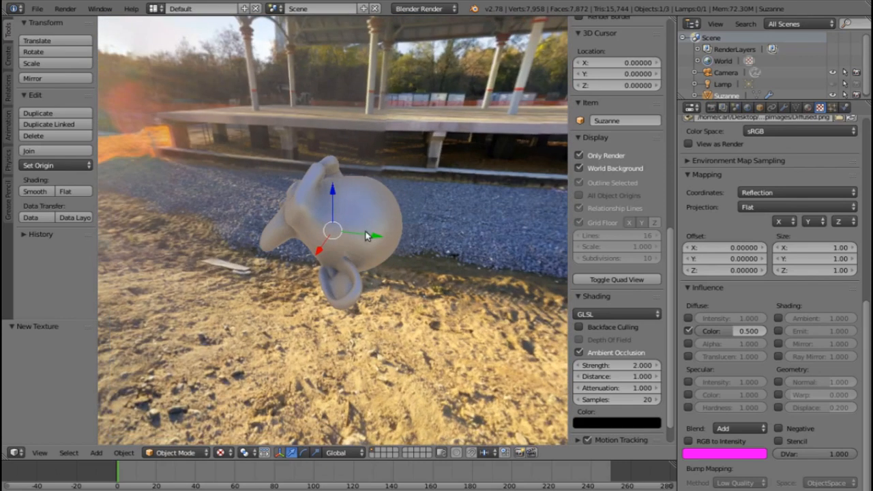
Step: Compare the monkey's overall shading with the surrounding ground, buildings and train platform from a wider distance
middle_drag(394, 211, 317, 252)
middle_drag(357, 195, 539, 244)
middle_drag(401, 253, 555, 277)
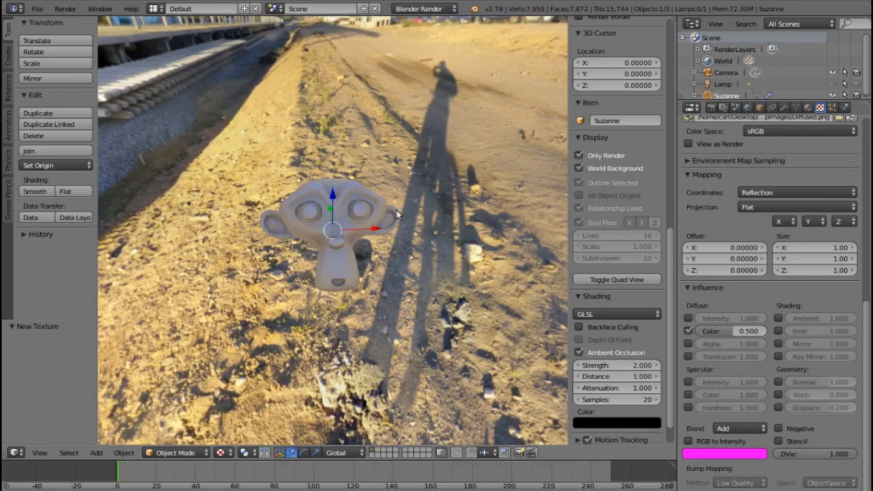
middle_drag(332, 227, 397, 166)
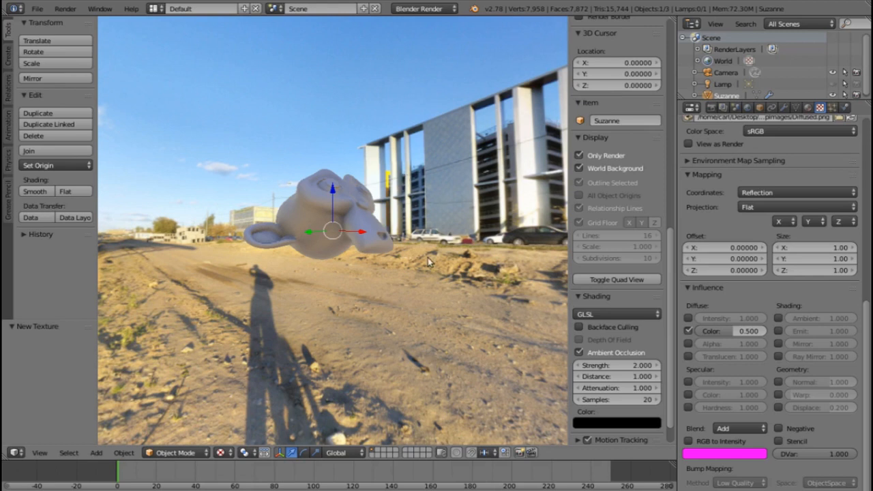
middle_drag(432, 255, 374, 260)
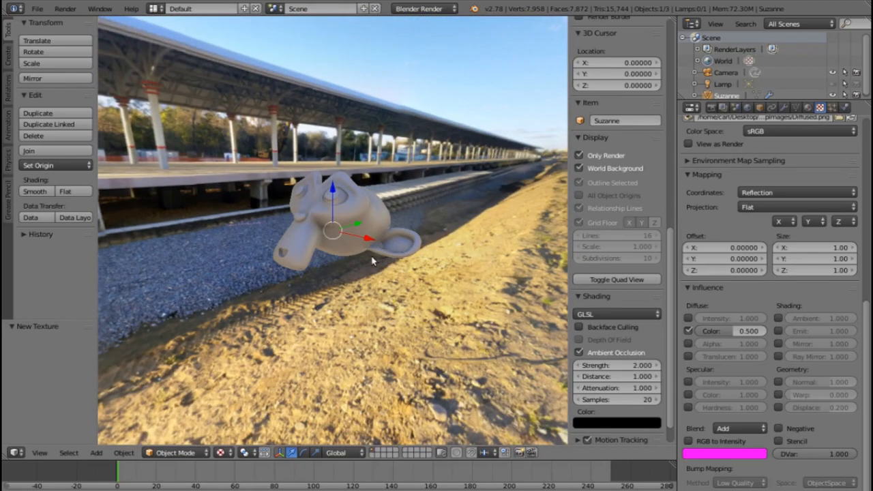
middle_drag(458, 232, 481, 253)
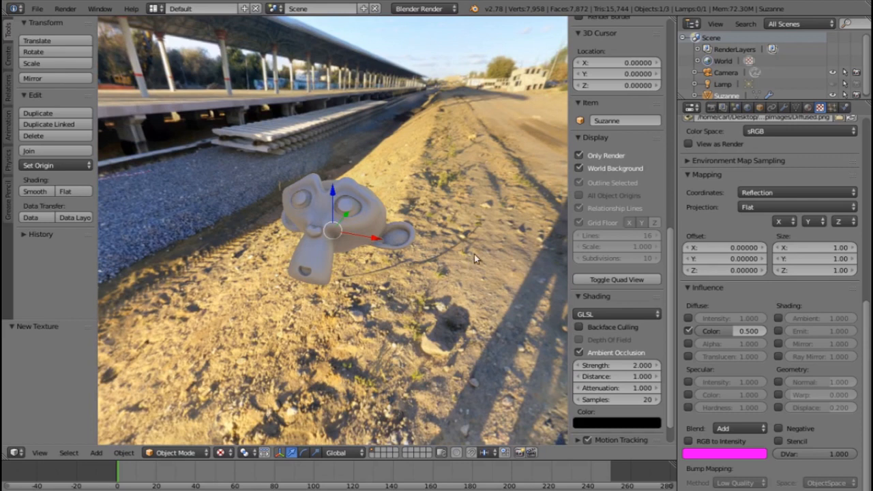
mouse_move(407, 315)
middle_down()
mouse_move(535, 228)
mouse_move(532, 242)
mouse_move(432, 272)
mouse_move(424, 315)
middle_up()
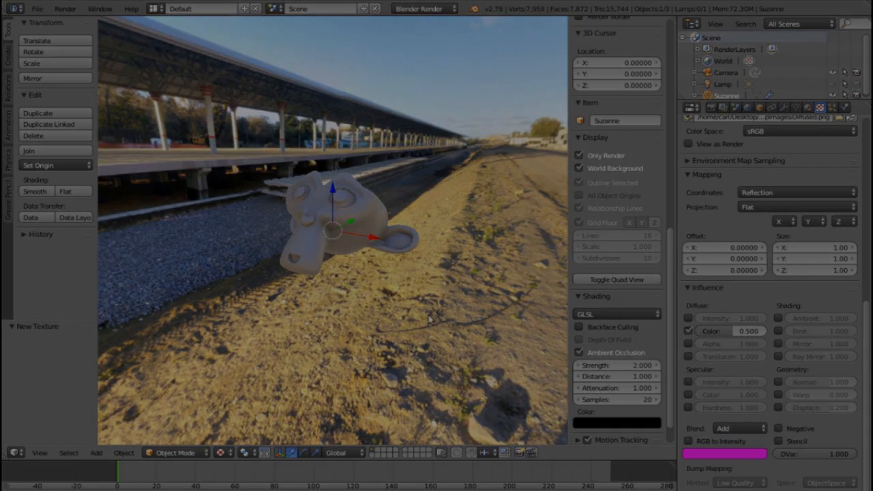